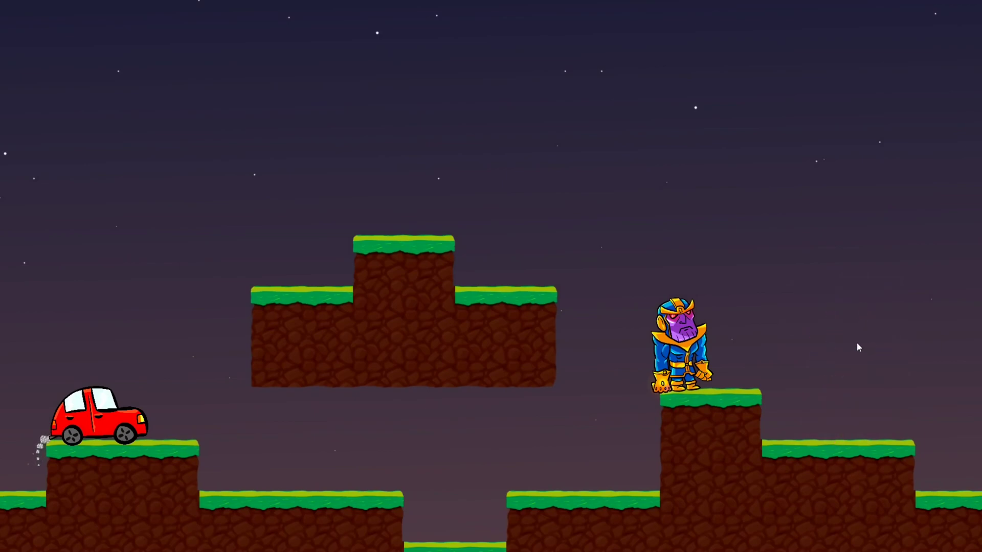
Step: Trigger the car's dissolve effect in the running demo
click(117, 414)
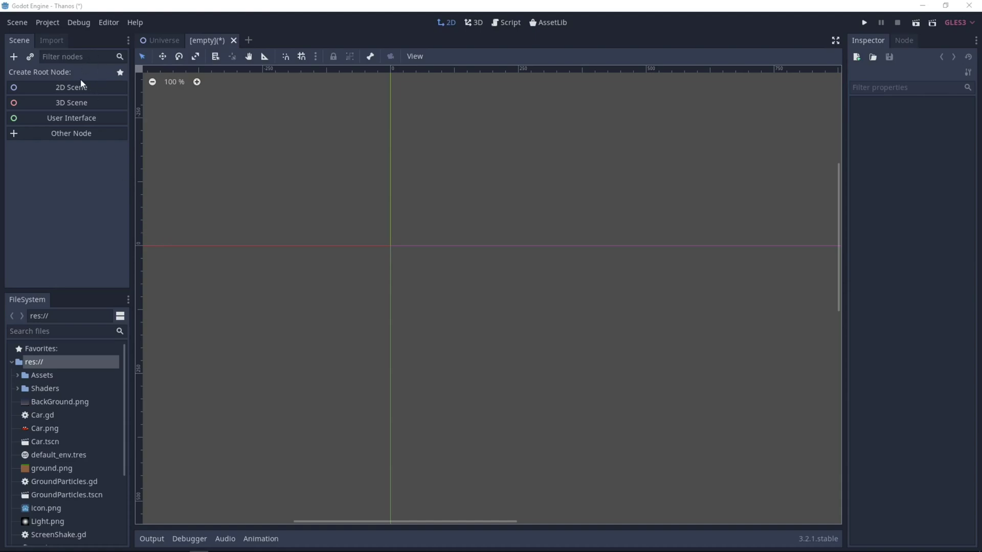
Step: Create a 2D Scene root and rename it to Car
click(67, 88)
double_click(49, 75)
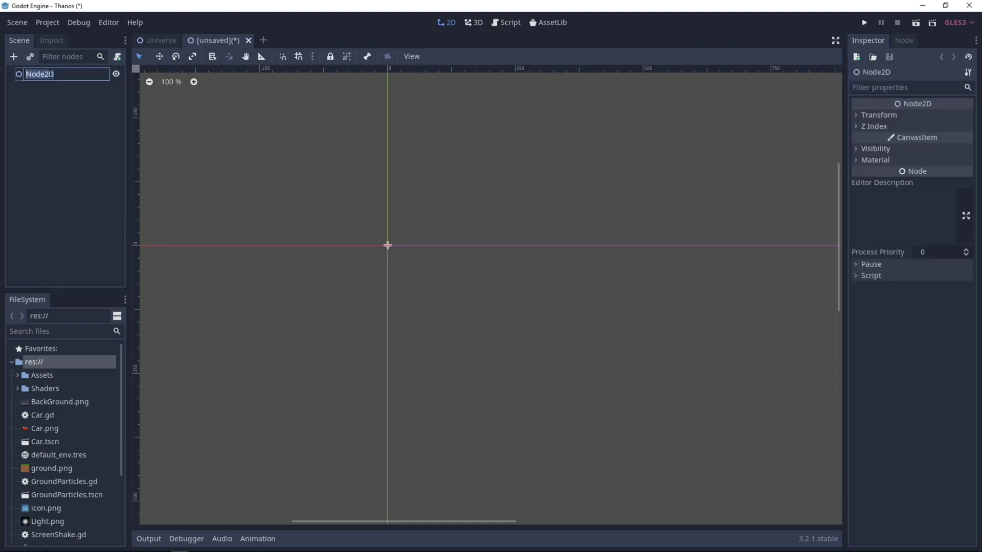
text(Car)
key(Return)
Step: Add a Sprite child node under Car
right_click(78, 72)
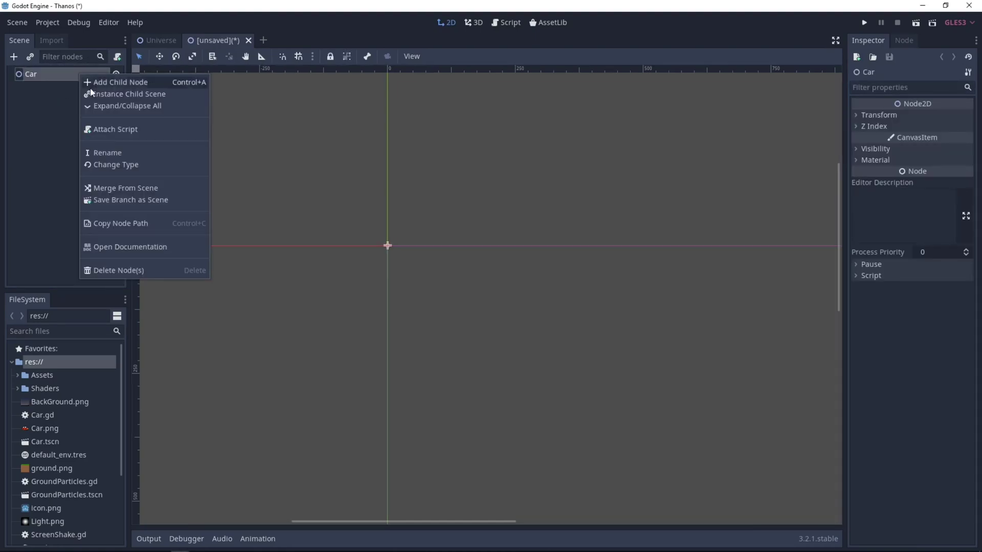
click(95, 76)
right_click(93, 77)
click(103, 83)
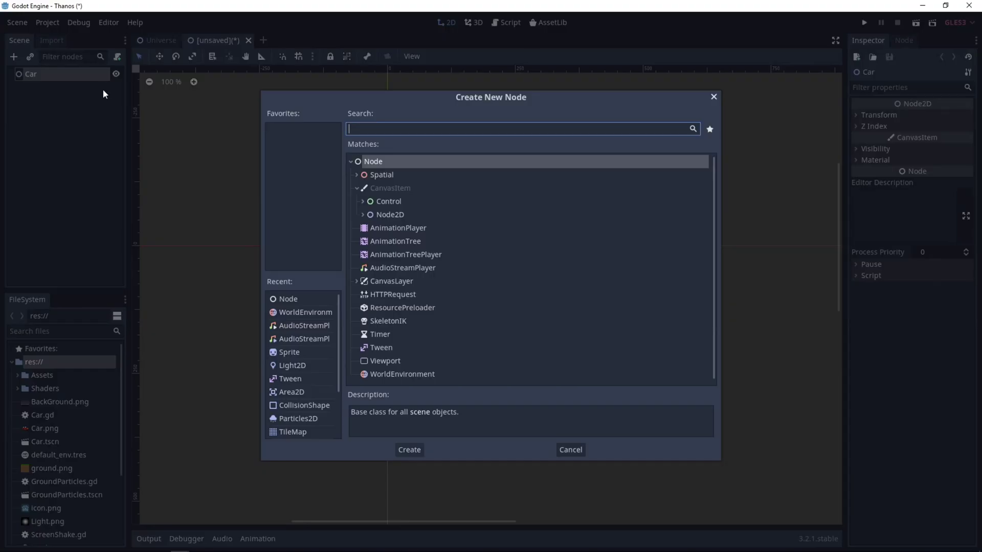
text(Sprit)
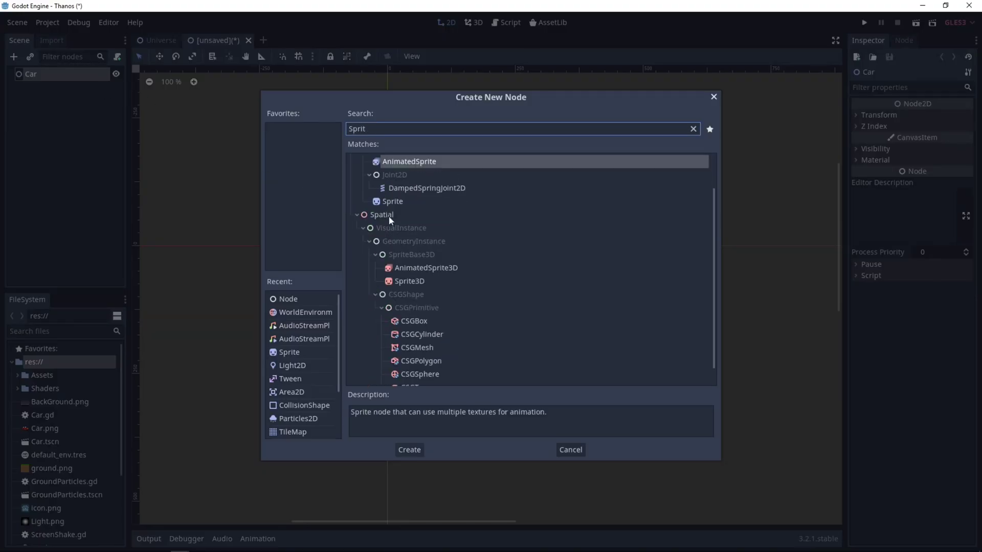
double_click(381, 201)
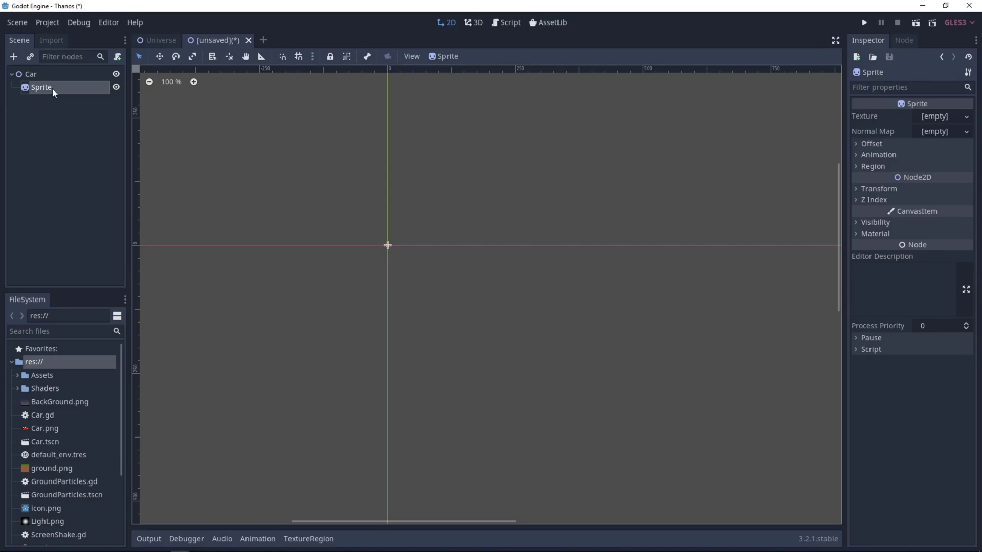
Step: Set Car.png as the Sprite's texture and centre the car in the view
click(49, 428)
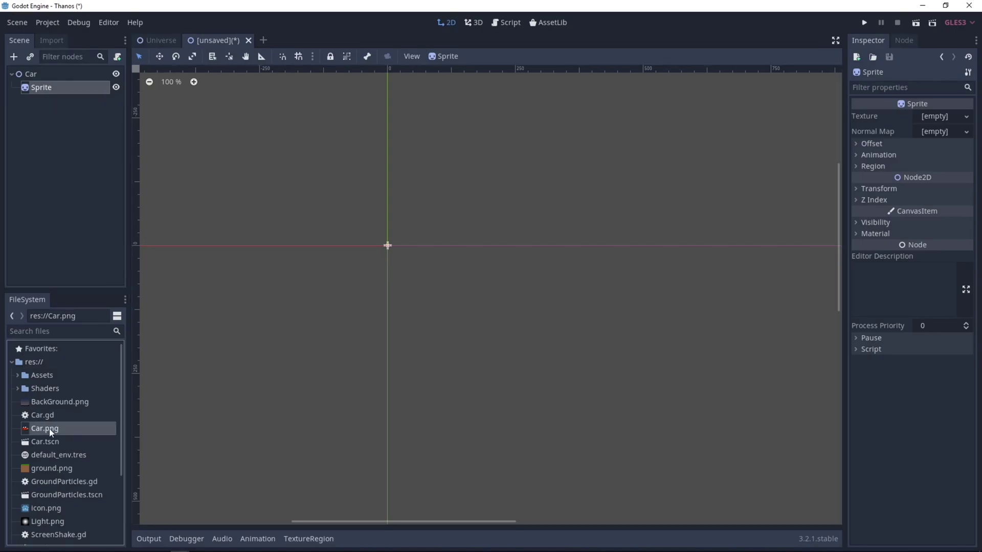
drag(39, 428, 943, 121)
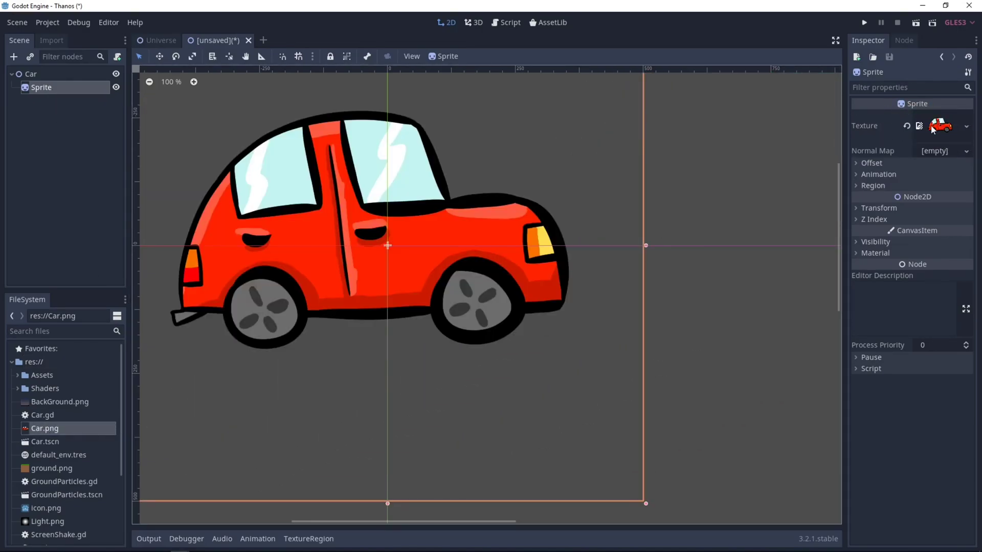
scroll(478, 330, down, 5)
middle_drag(478, 330, 560, 323)
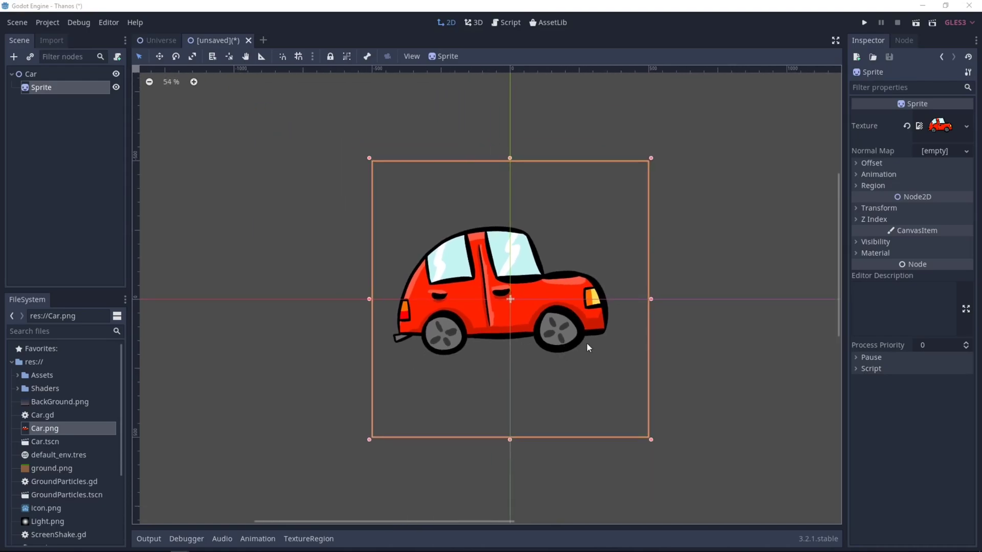
Step: Give the Sprite a new ShaderMaterial and expand its properties
click(876, 253)
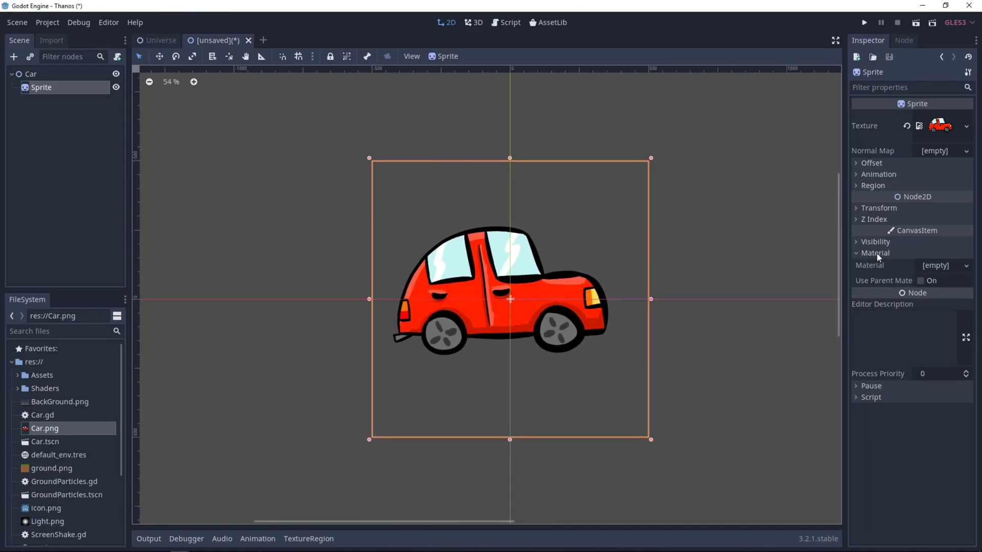
click(936, 265)
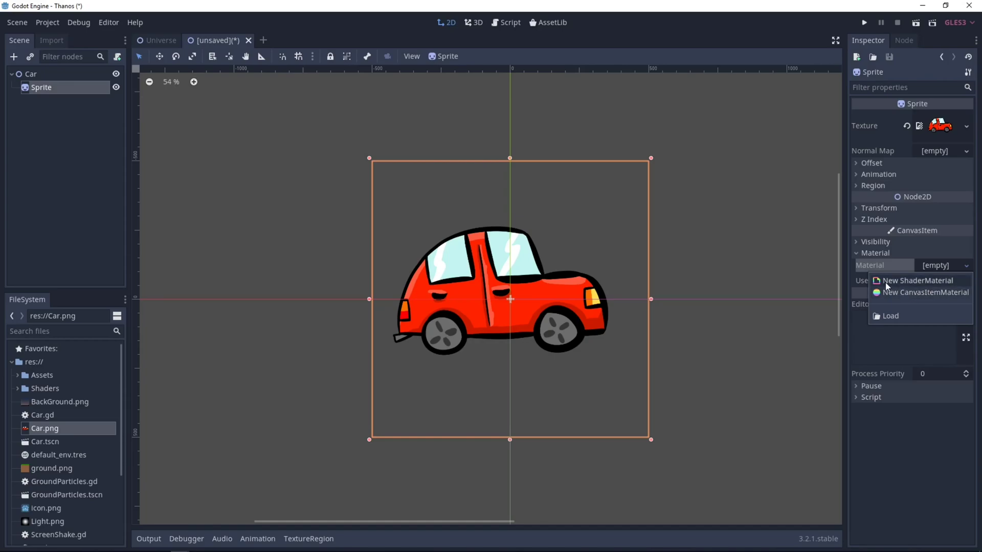
click(932, 281)
click(943, 275)
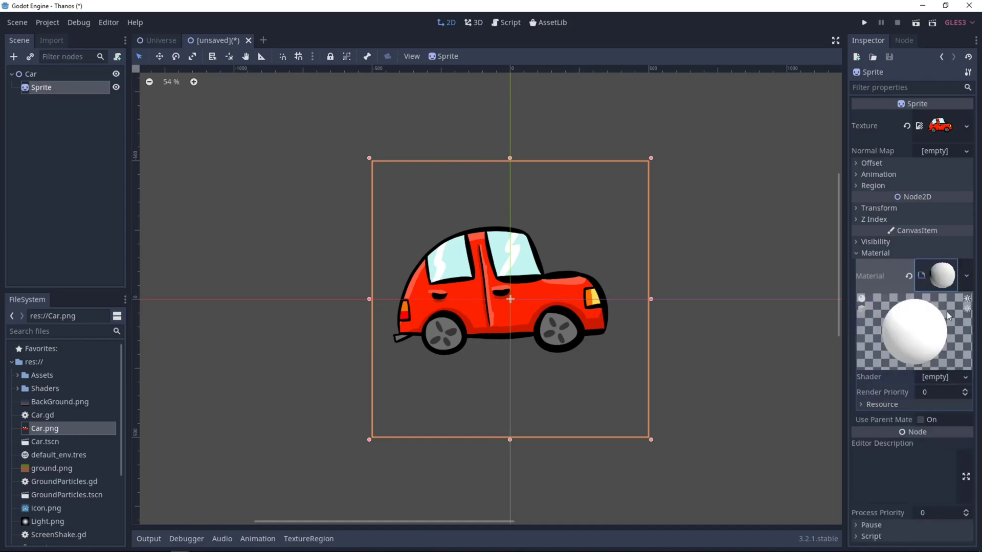
Step: Assign a new VisualShader in CanvasItem mode and enlarge its graph editor
click(938, 377)
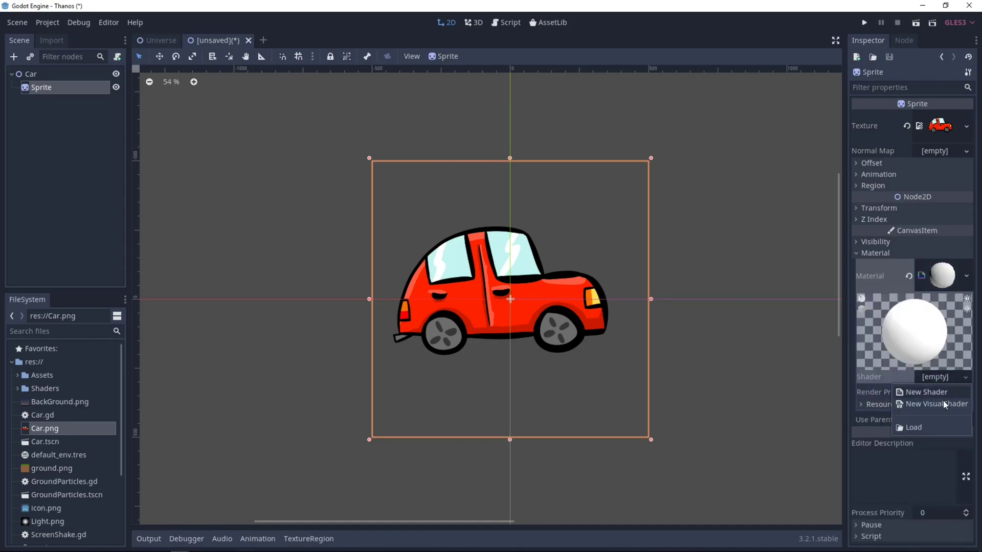
click(915, 404)
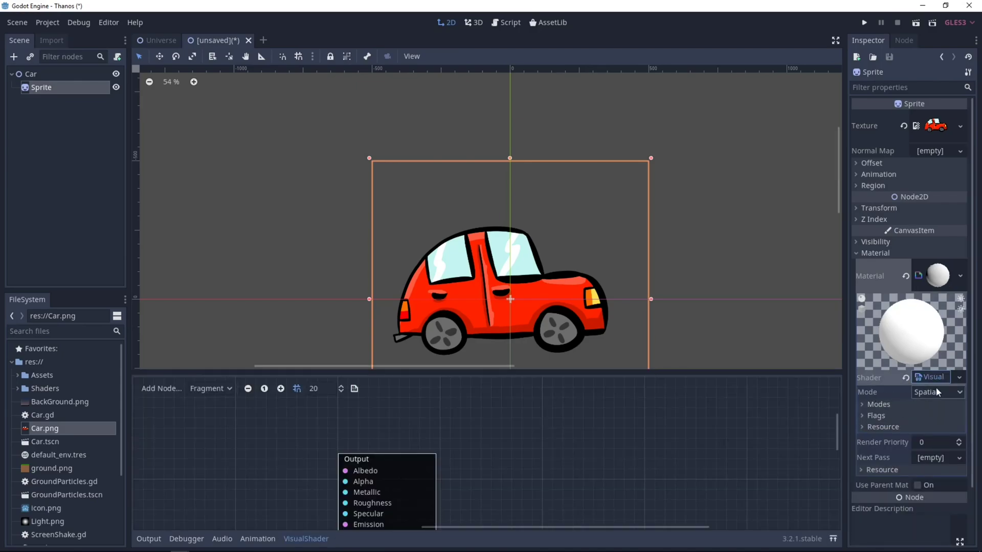
click(936, 392)
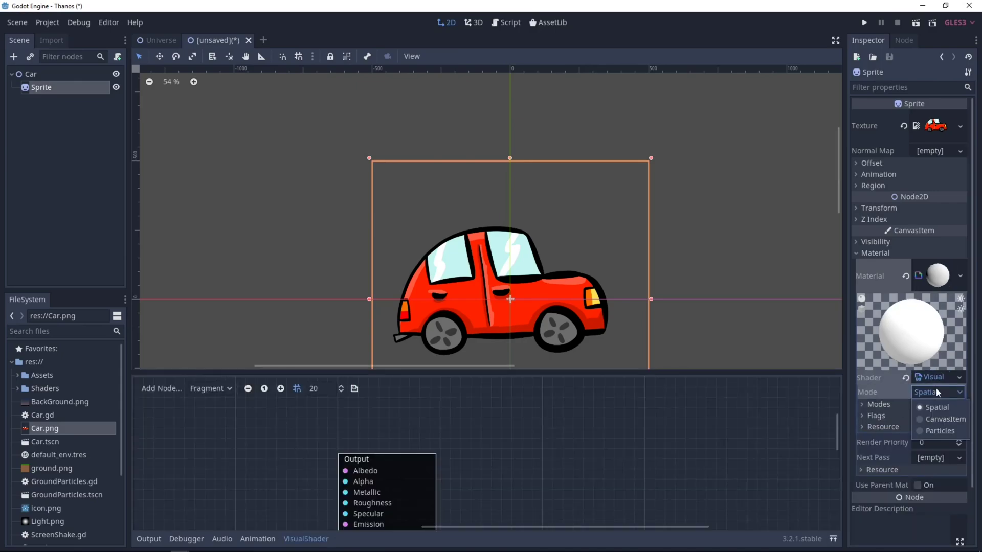
click(935, 419)
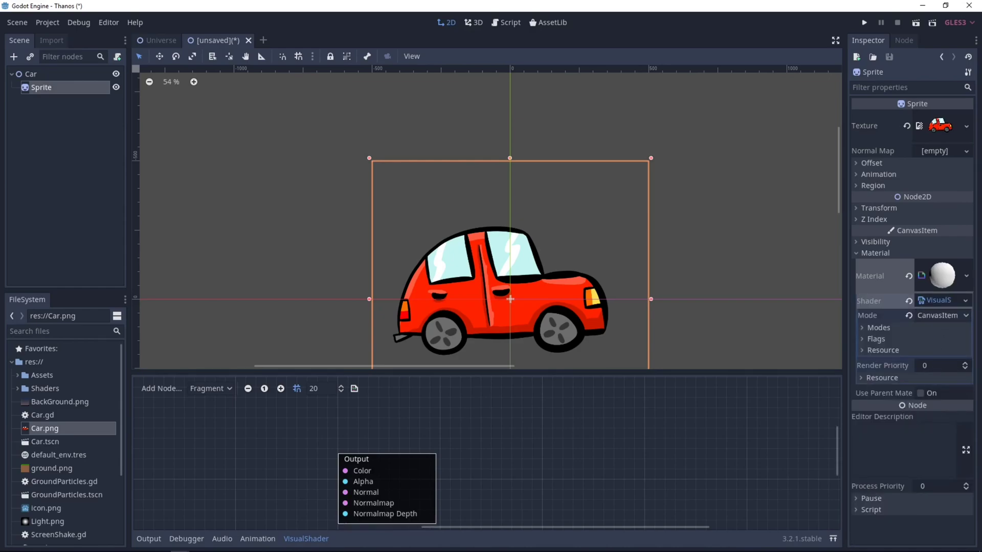
drag(473, 375, 522, 205)
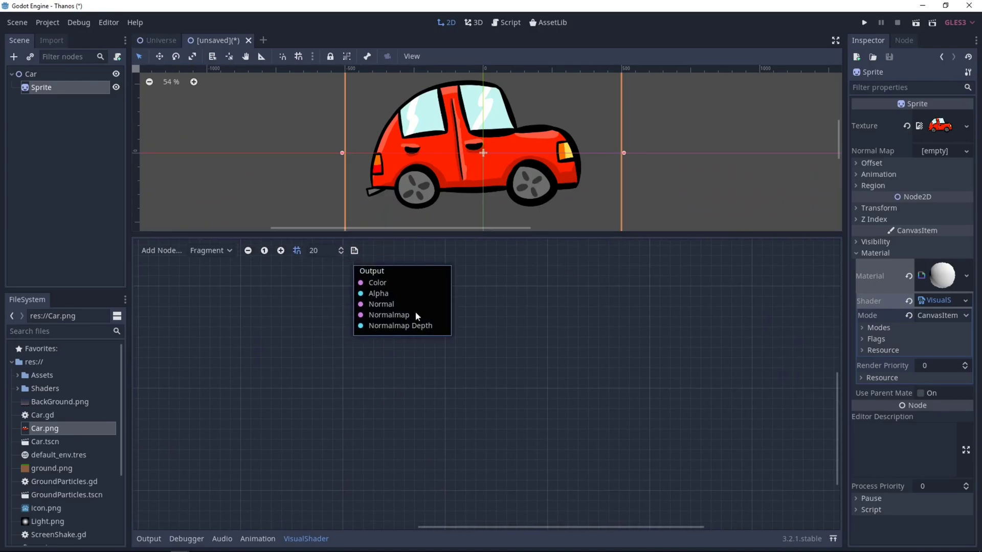
drag(415, 311, 701, 367)
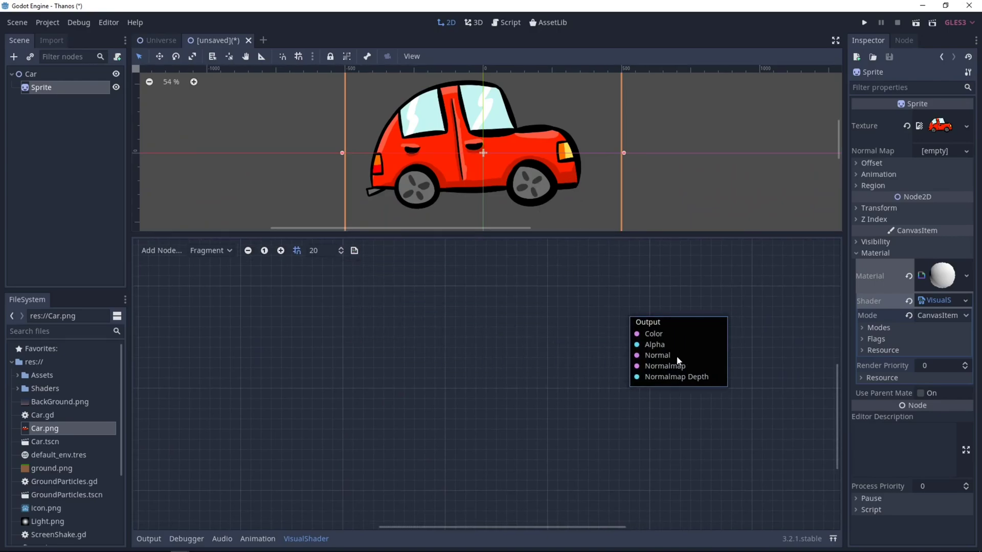
Step: Add a Texture node to the graph with its source set to Texture2D
right_click(314, 302)
click(422, 288)
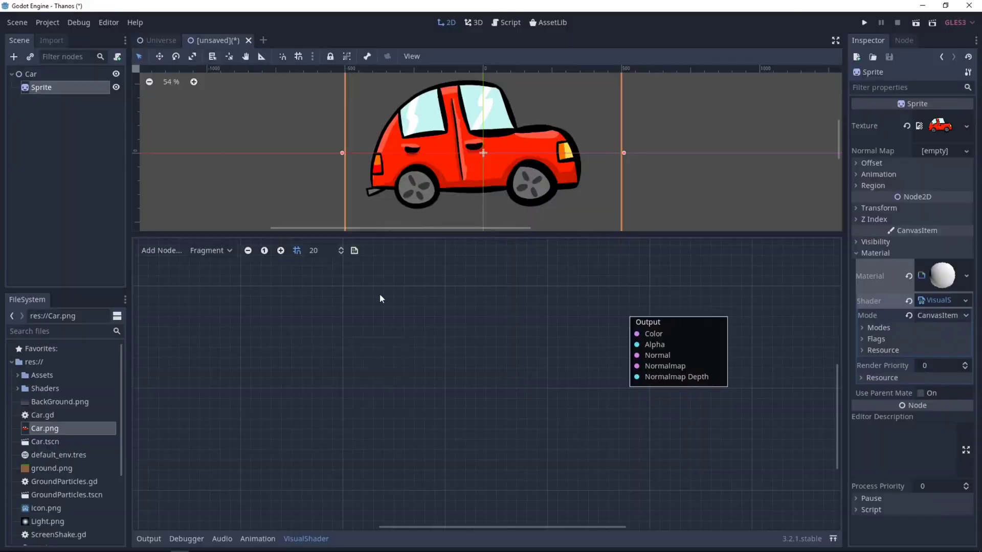
right_click(256, 303)
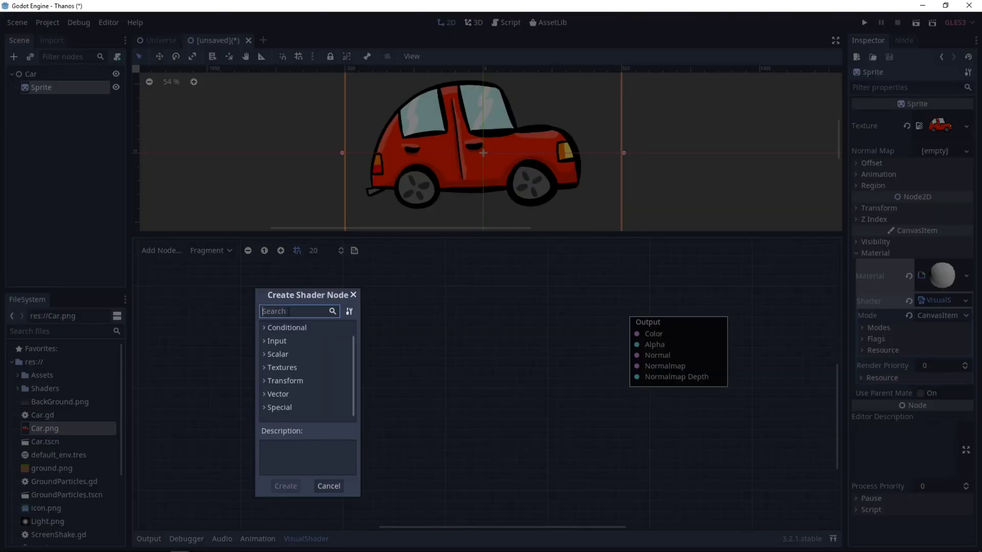
text(text)
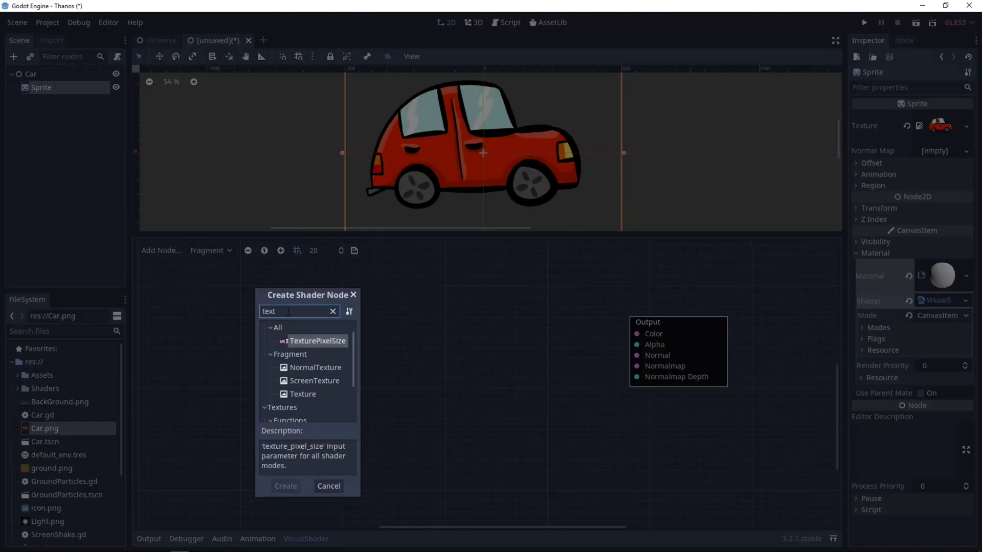
key(Down)
key(Down)
key(Down)
key(Down)
key(Down)
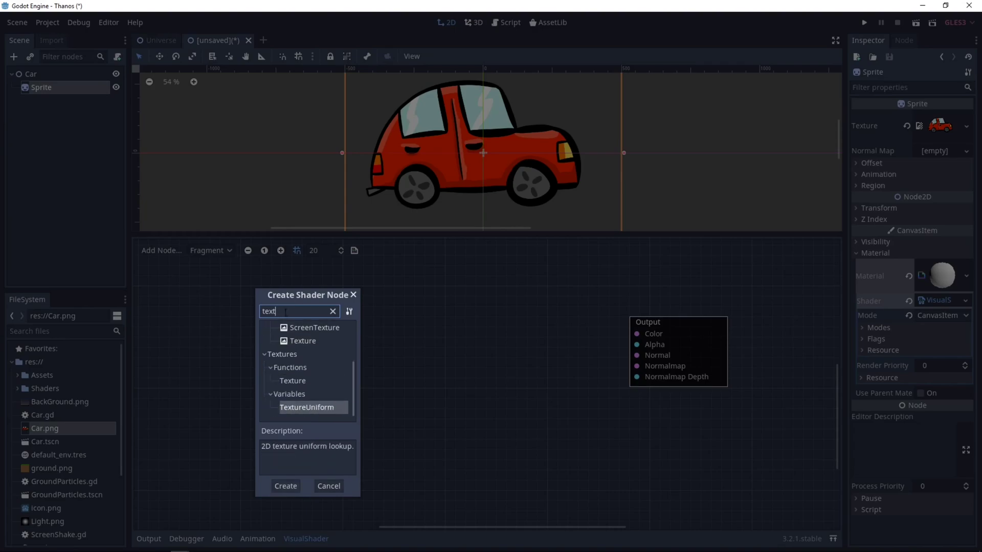
double_click(292, 381)
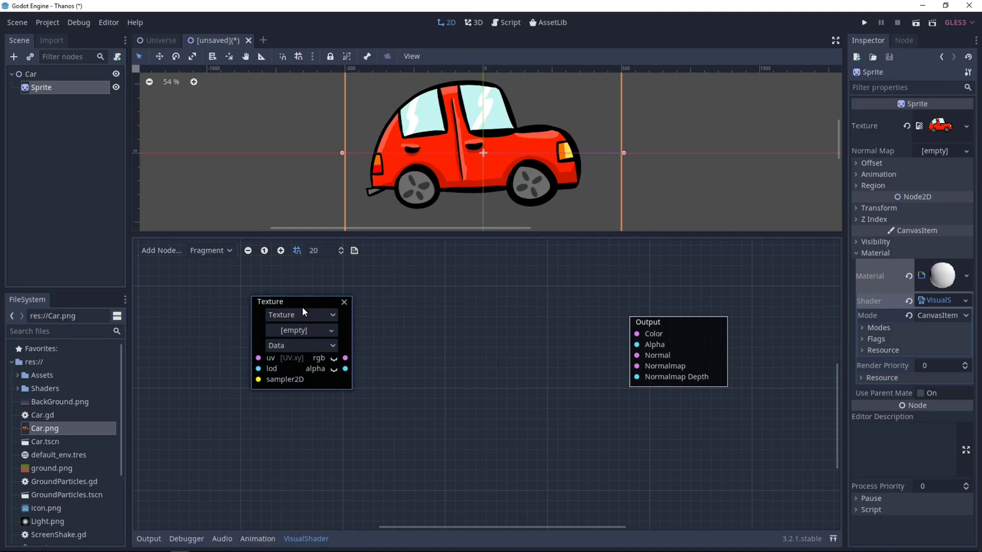
drag(302, 307, 360, 294)
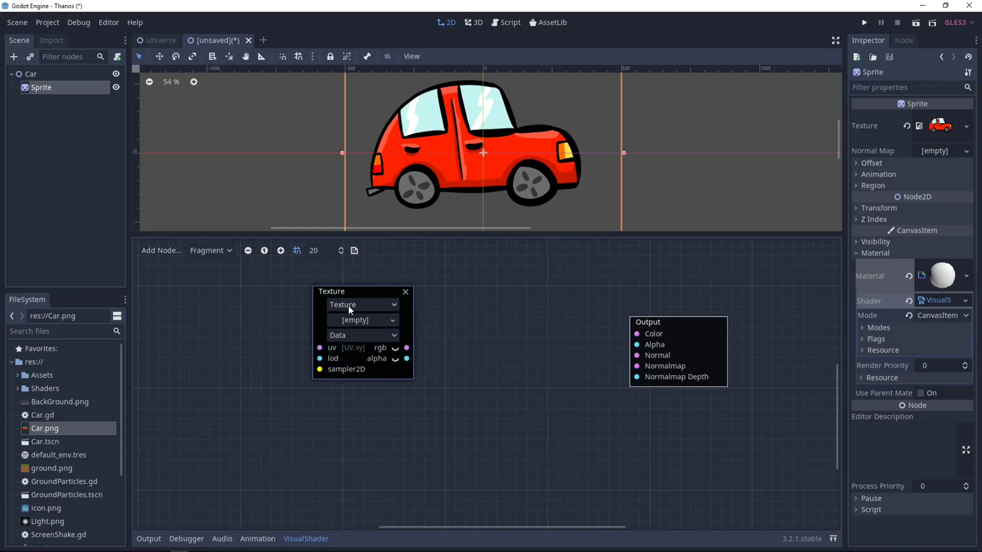
click(349, 305)
click(361, 345)
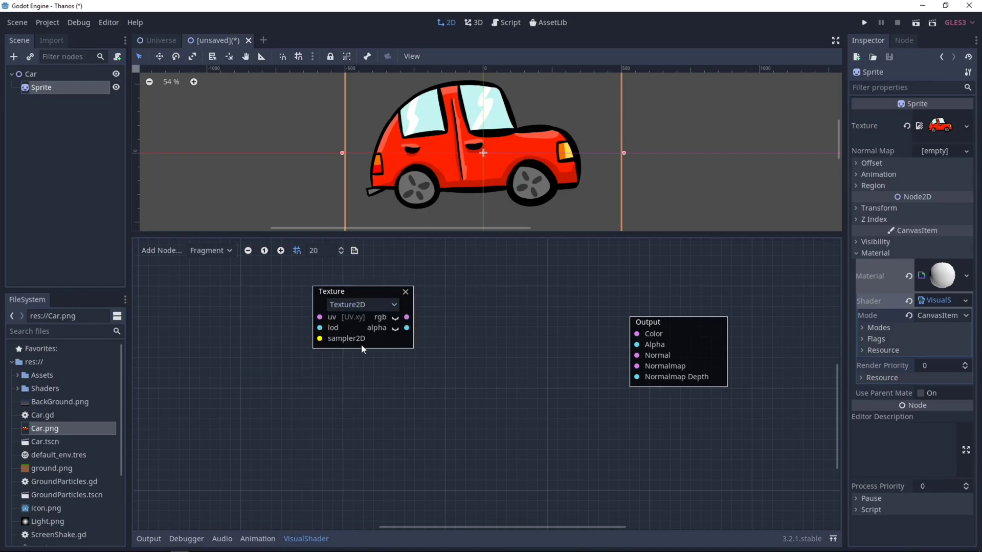
drag(373, 298, 333, 298)
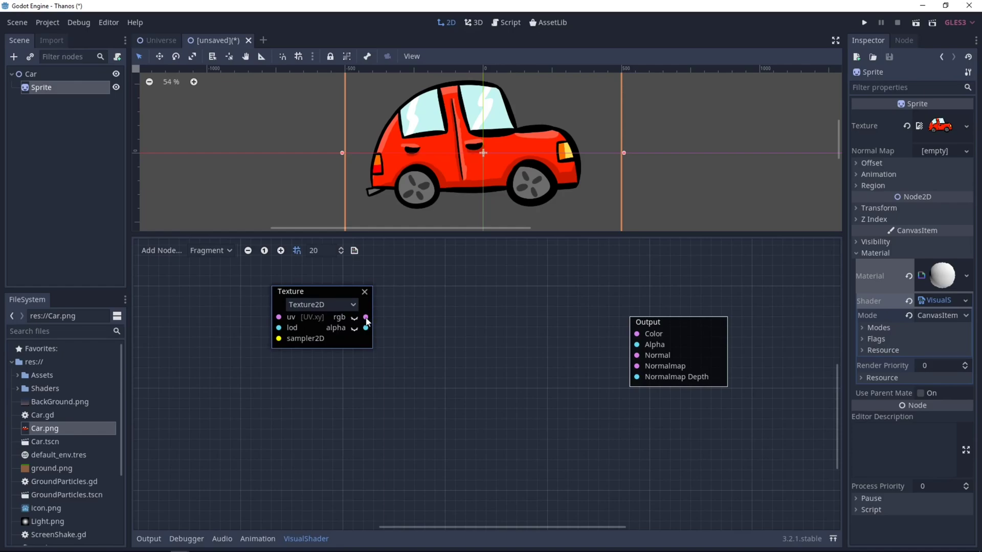
Step: Connect the Texture rgb to Output Color and alpha to Output Alpha
drag(426, 323, 637, 334)
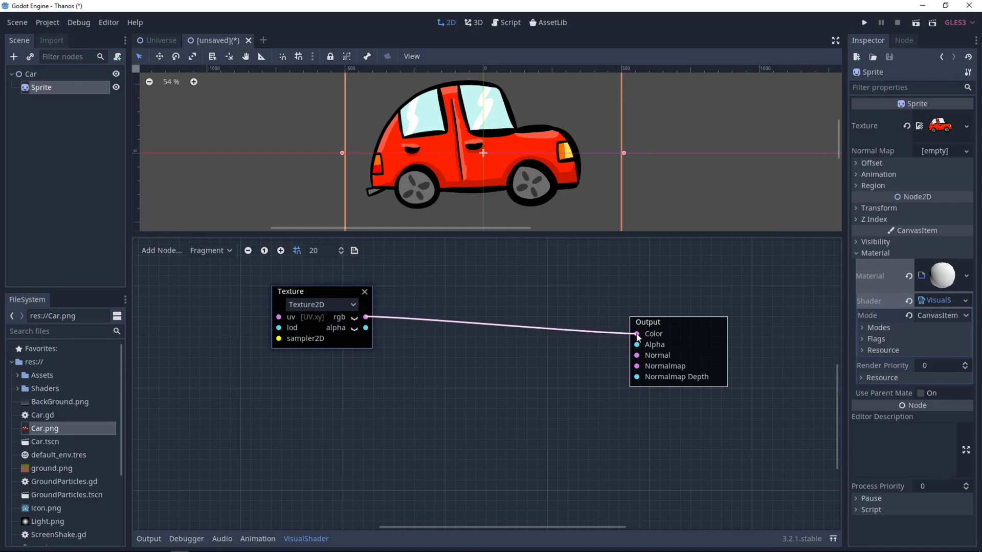
scroll(565, 192, down, 8)
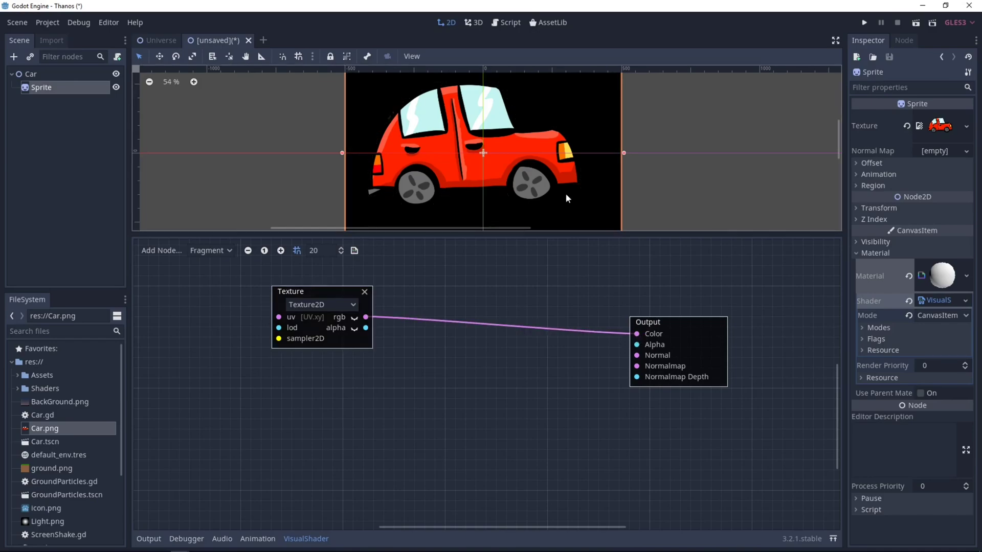
scroll(569, 185, down, 3)
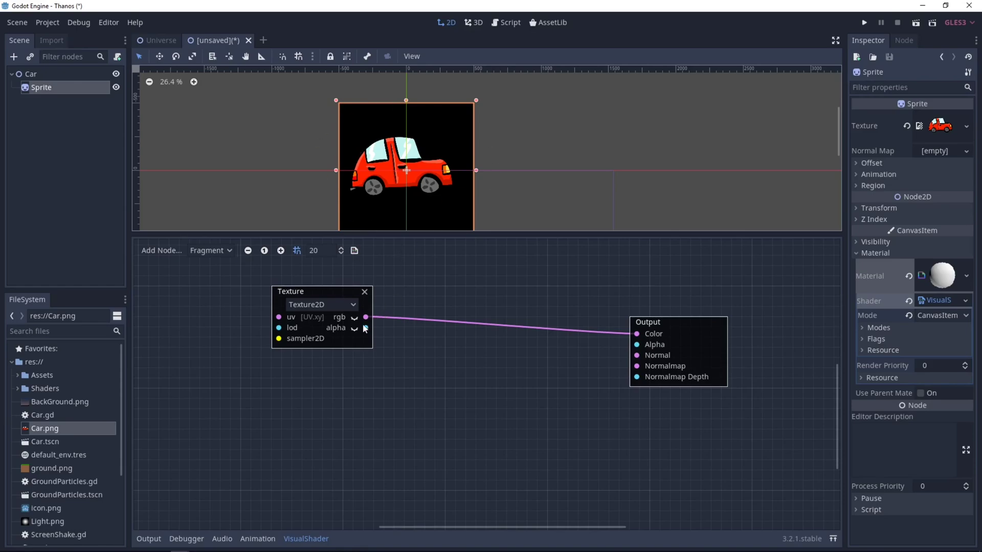
drag(367, 328, 638, 345)
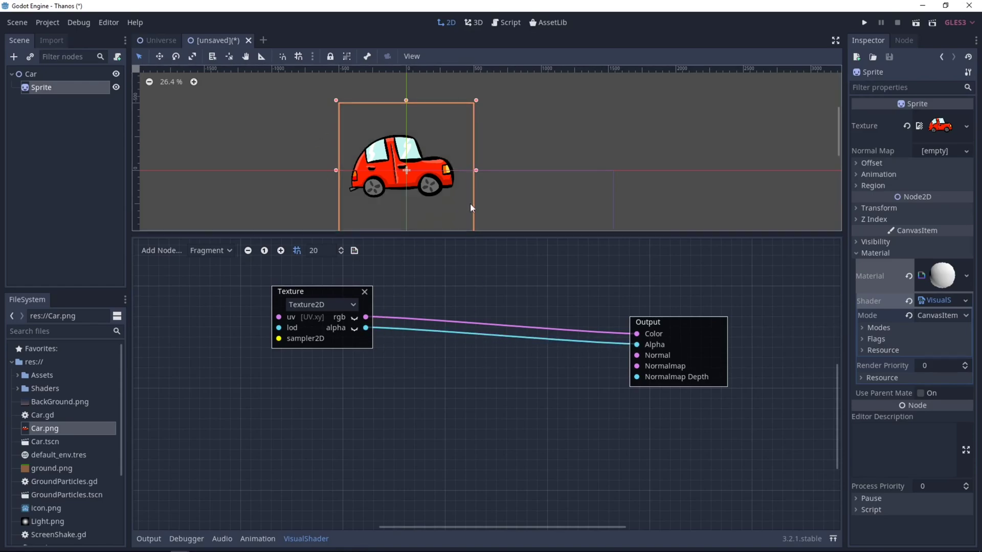
ctrl+scroll(401, 170, down, 2)
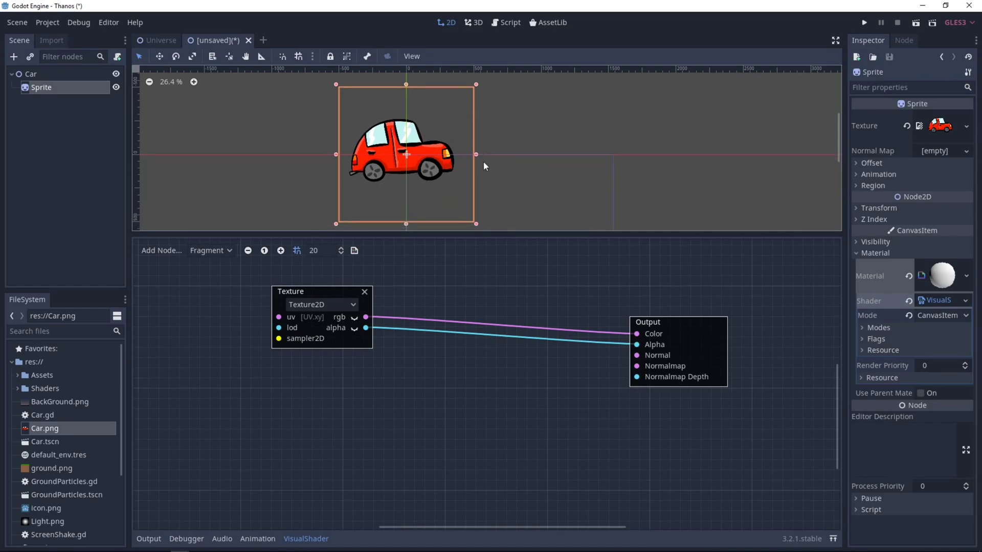
Step: Add a second Texture node below the first holding a new NoiseTexture
right_click(270, 360)
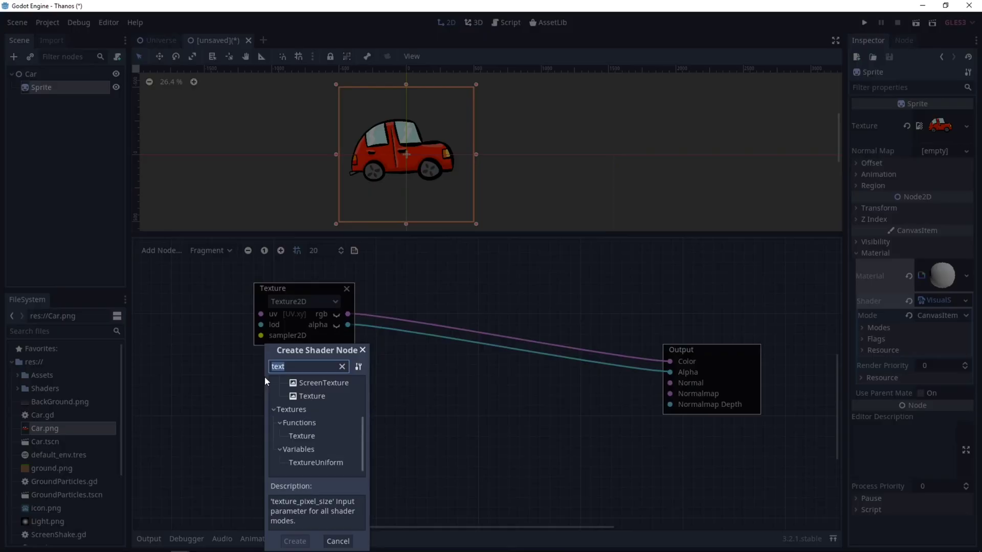
double_click(304, 435)
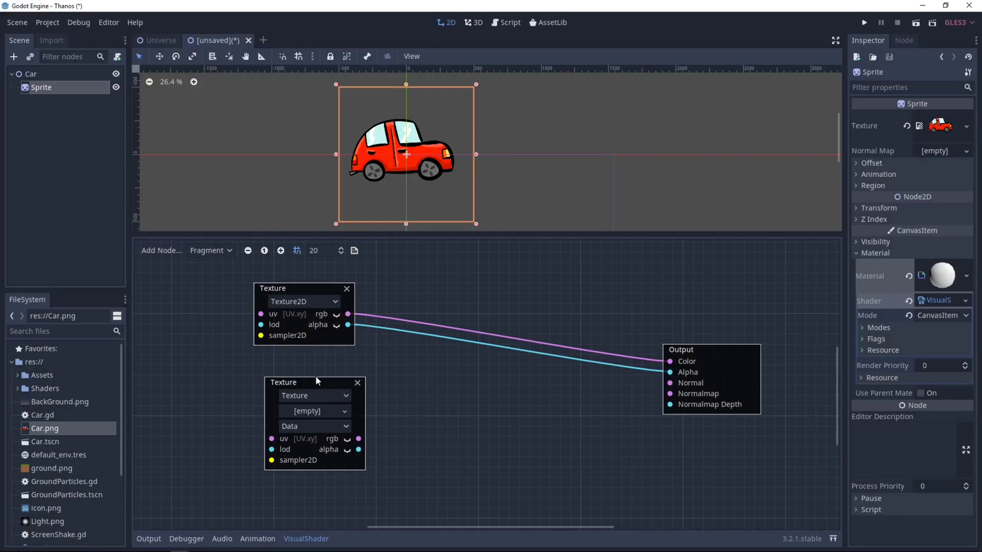
mouse_move(315, 377)
mouse_down()
mouse_move(296, 372)
mouse_move(305, 365)
mouse_up()
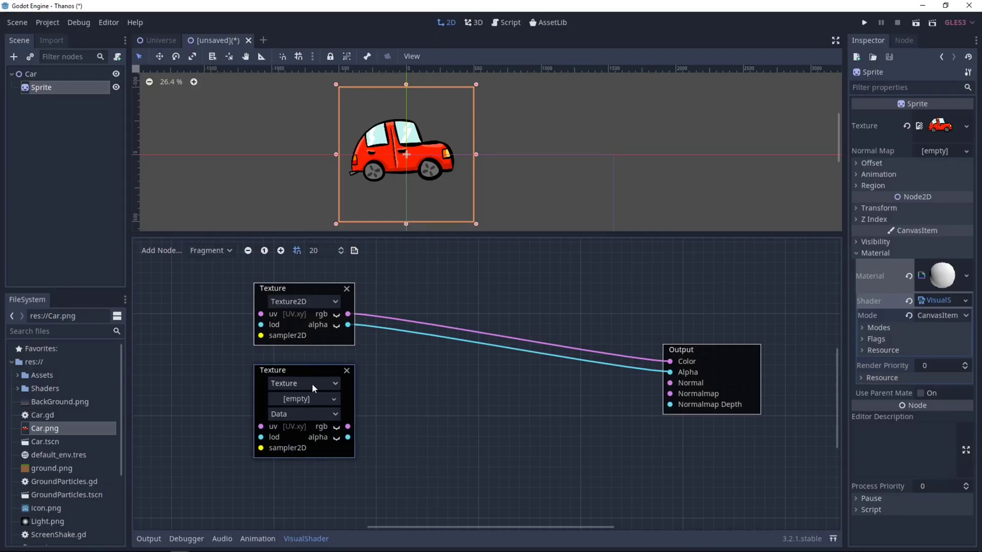
click(324, 399)
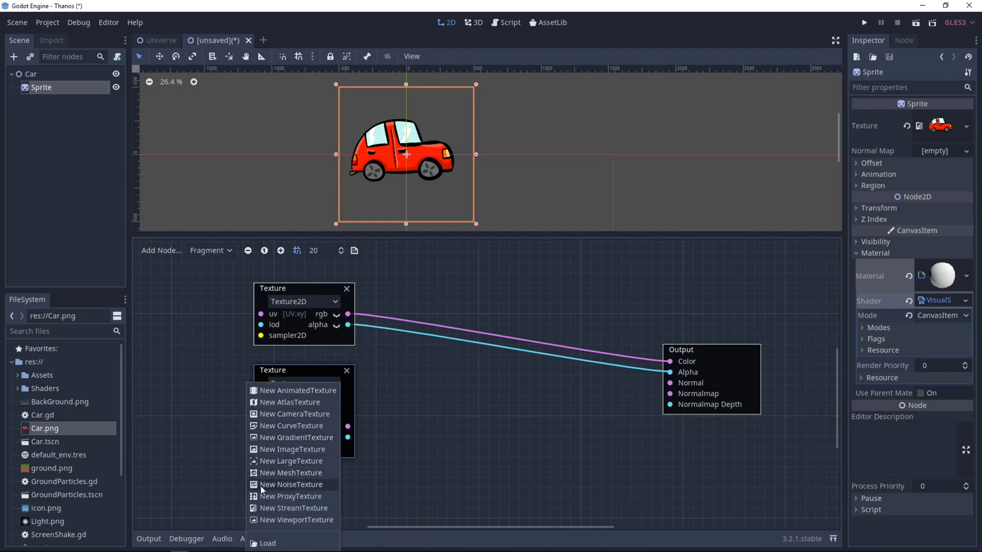
click(280, 484)
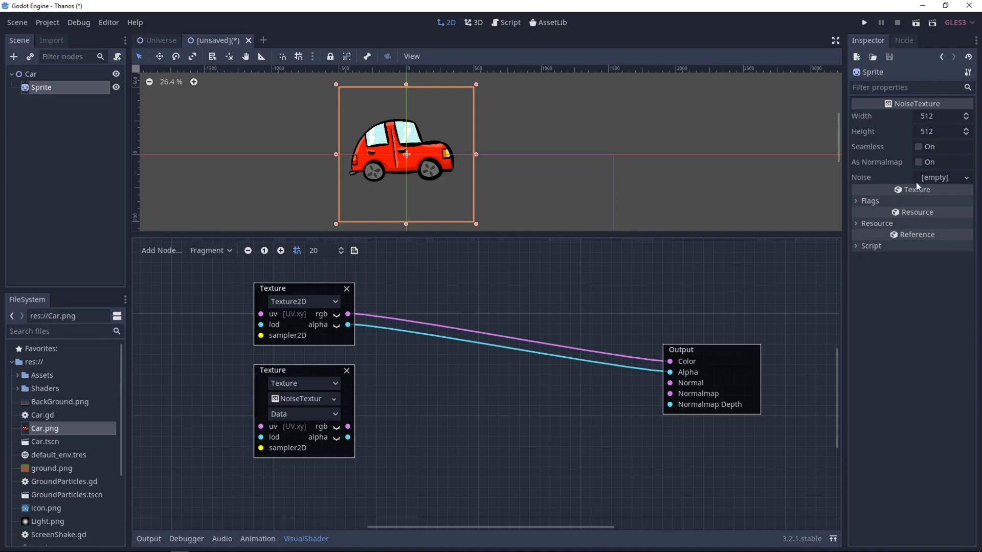
Step: Give the NoiseTexture a new OpenSimplexNoise and show the node's noise preview
click(941, 177)
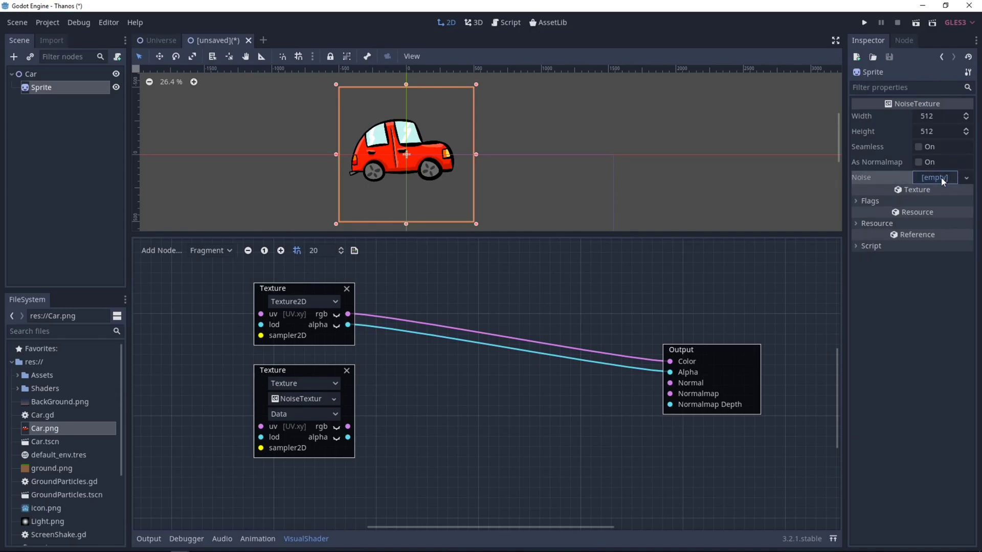
click(923, 195)
click(337, 427)
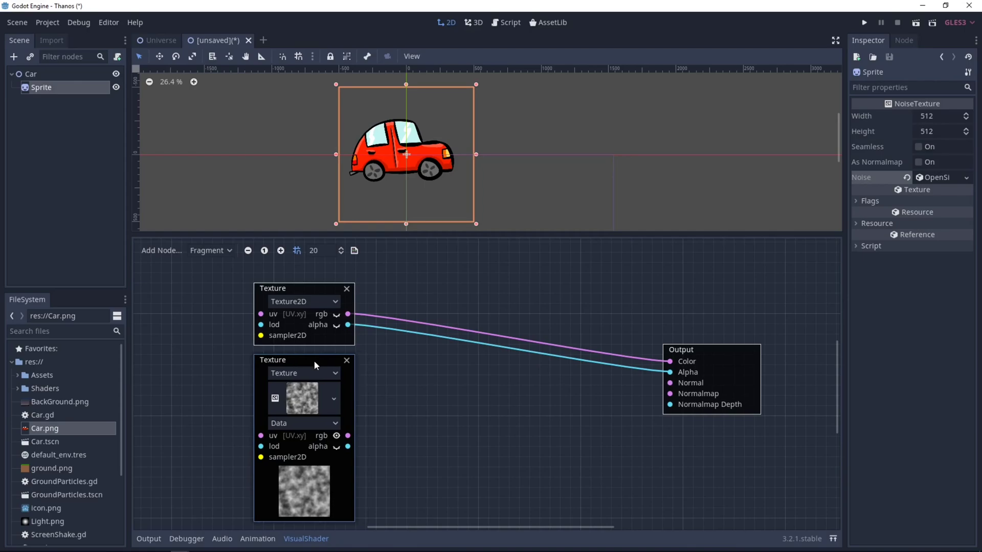
Step: Add an Input node set to time
middle_drag(425, 468, 455, 386)
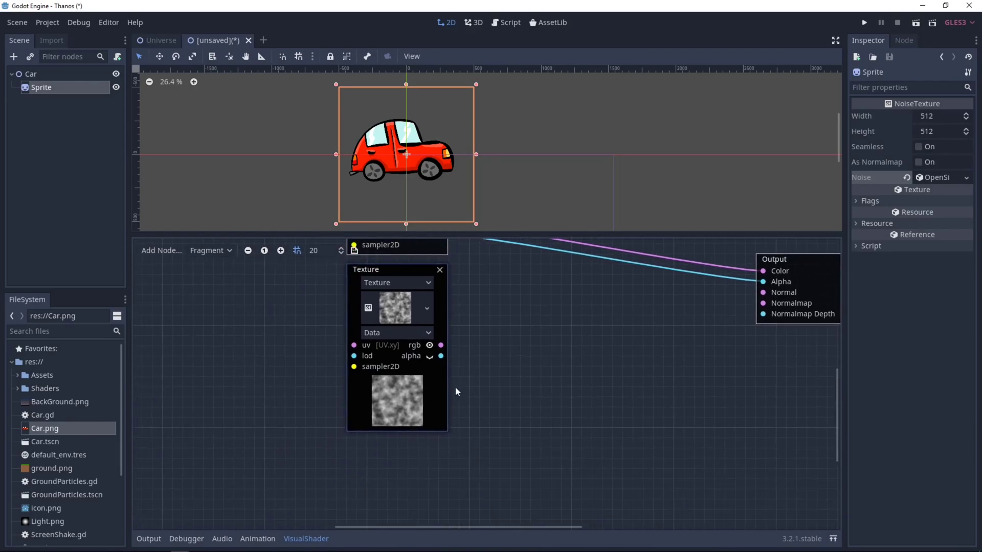
right_click(252, 345)
text(Input)
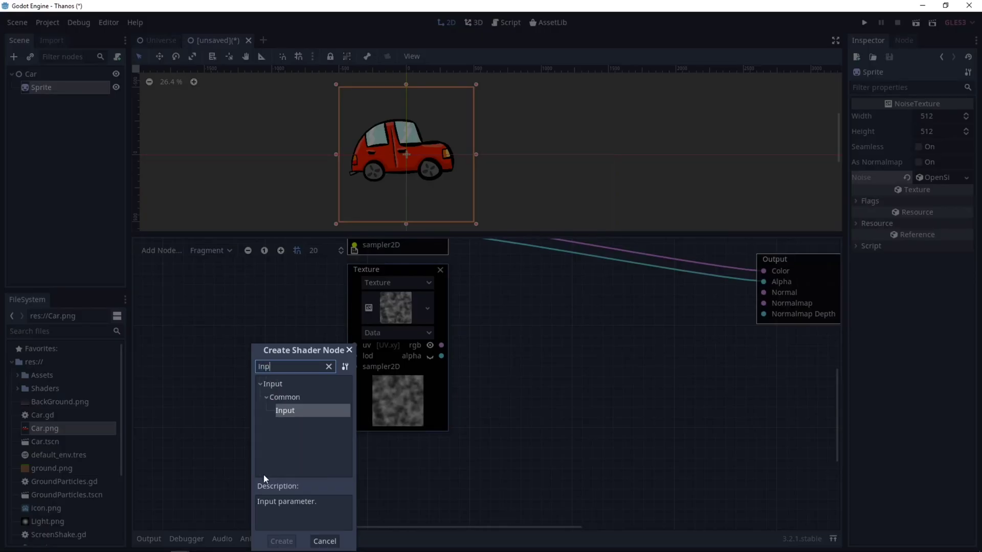
key(Return)
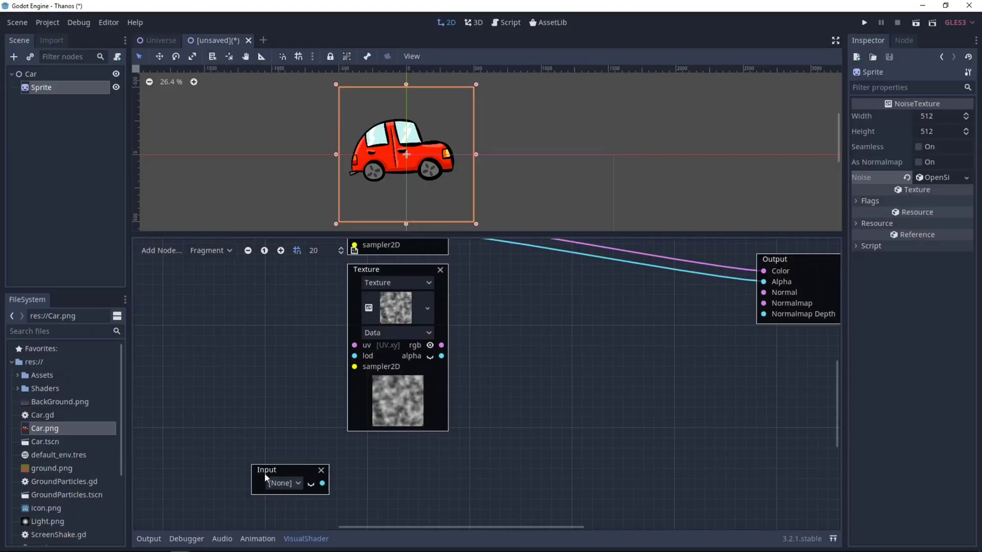
click(284, 485)
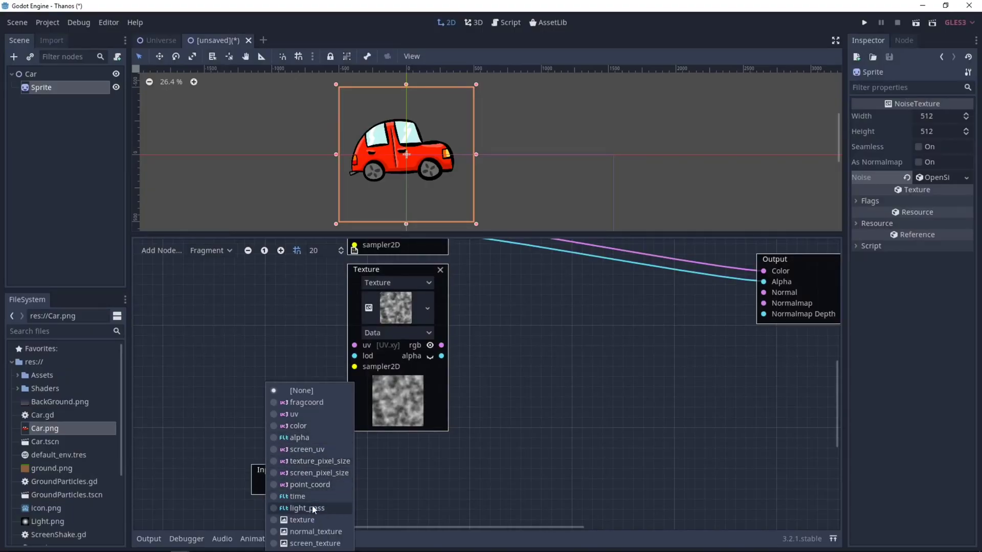
click(335, 495)
drag(294, 474, 444, 466)
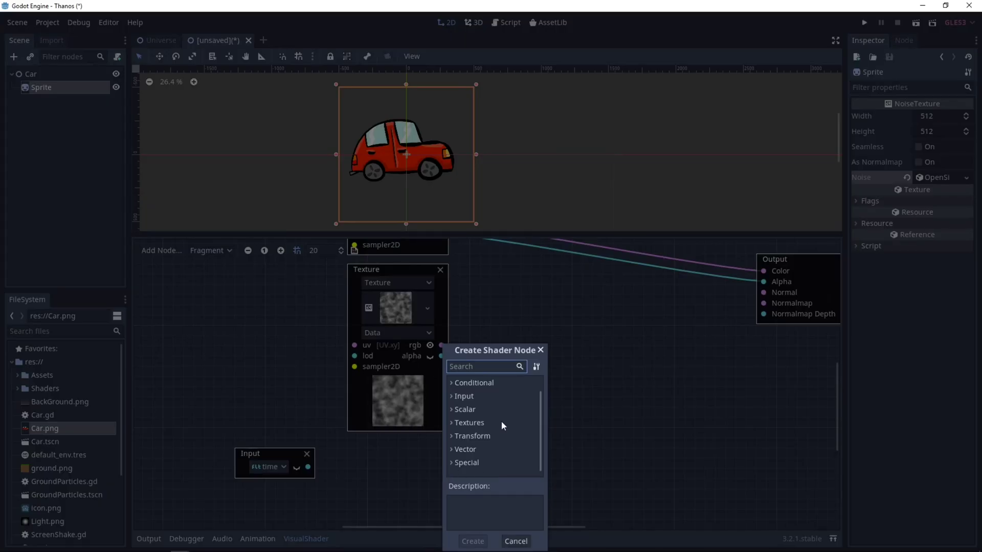
Step: Add a Sin scalar function node beside the time Input node
text(sin)
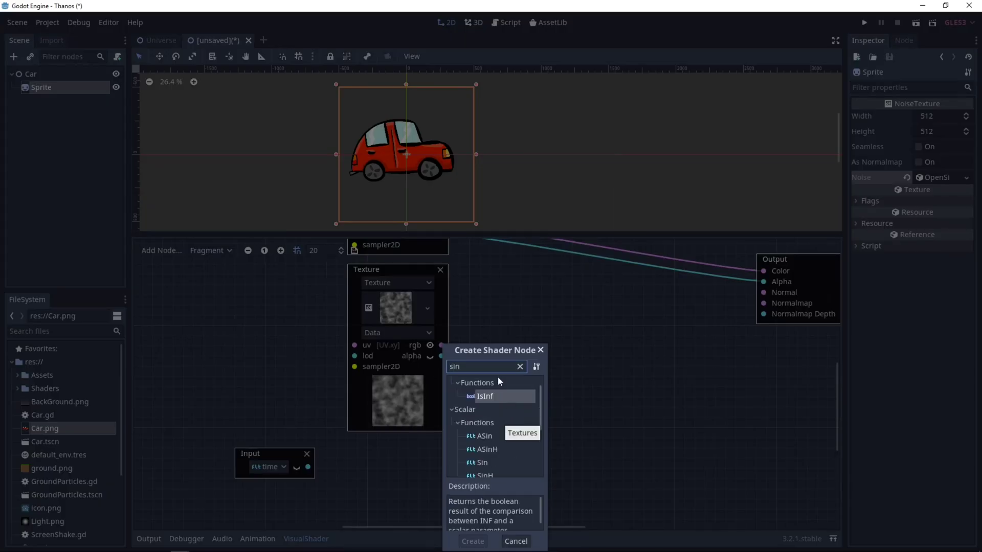
scroll(498, 378, down, 1)
double_click(487, 446)
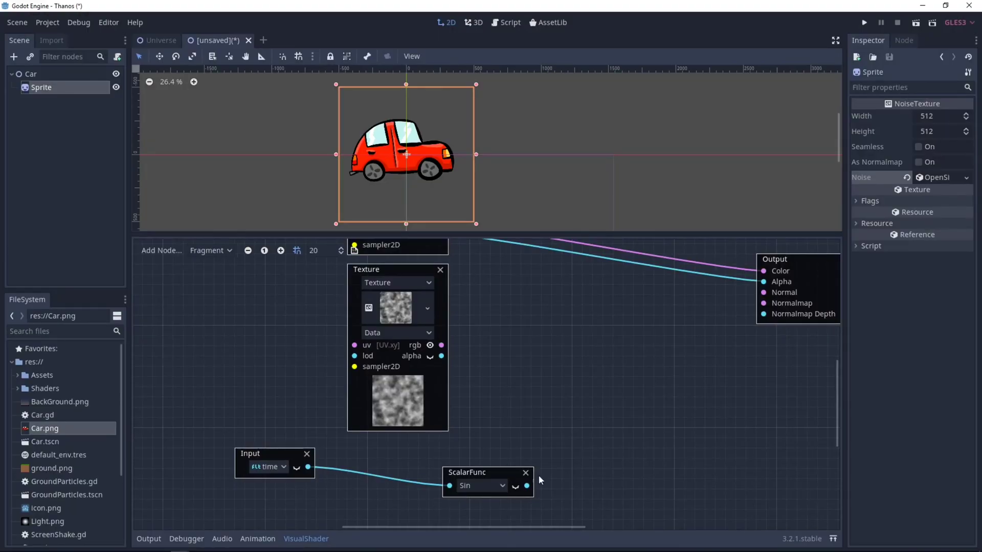
drag(489, 471, 394, 450)
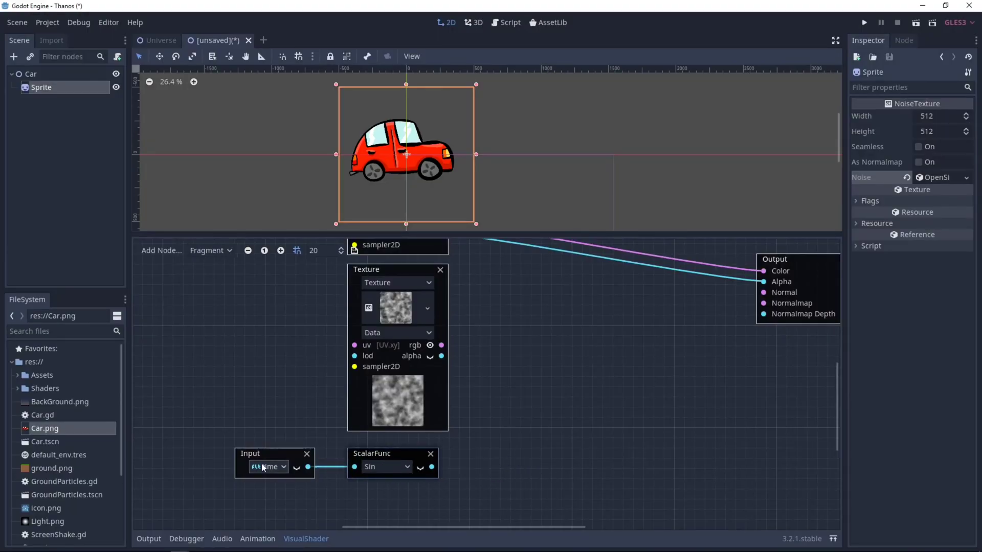
right_click(517, 427)
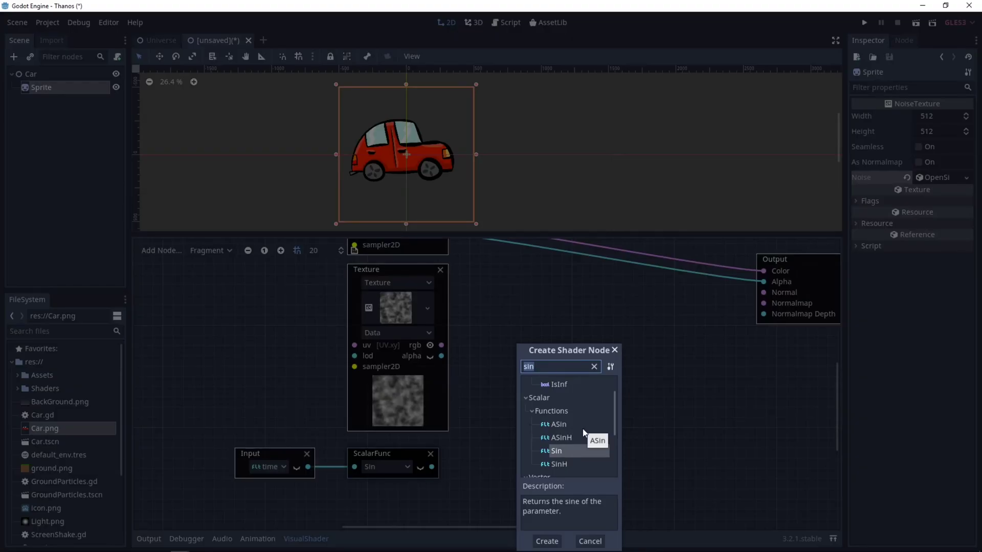
Step: Add a scalar Divide node with b = 2, fed by the Sin output
text(divi)
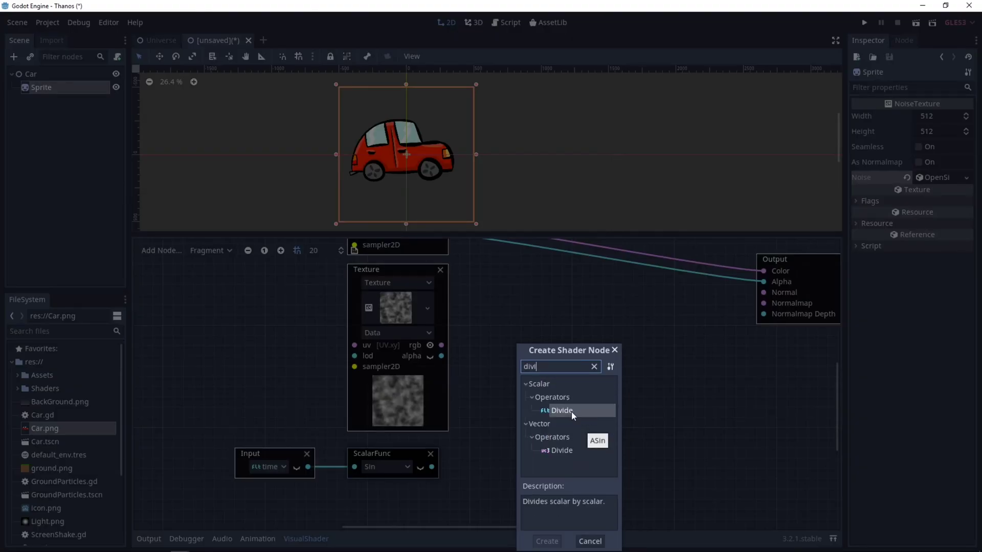
double_click(572, 412)
click(535, 468)
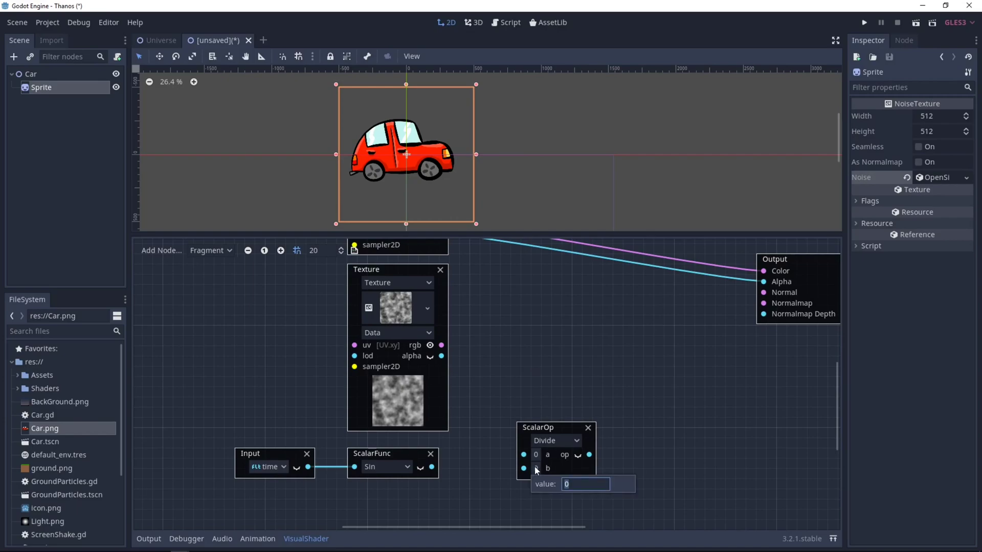
text(2)
key(Return)
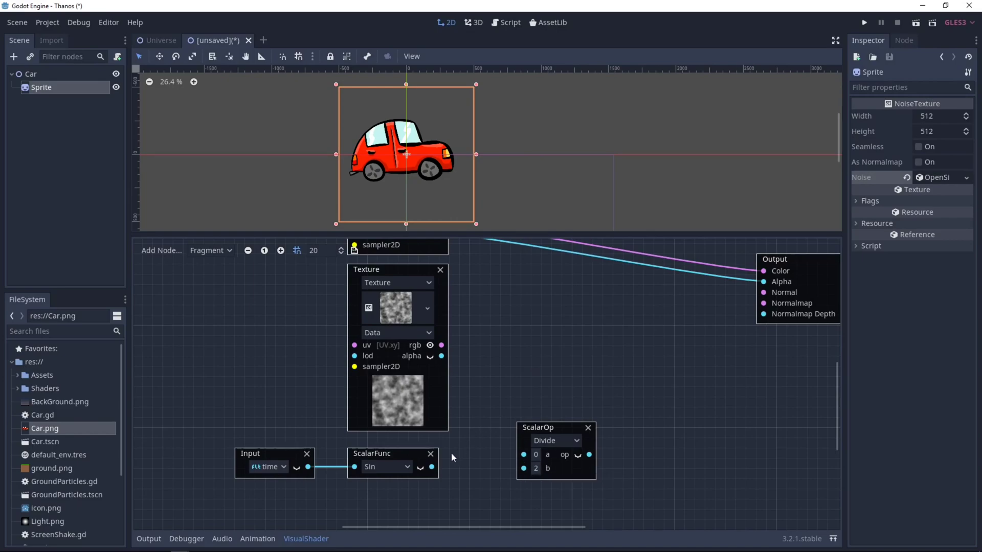
drag(433, 467, 528, 406)
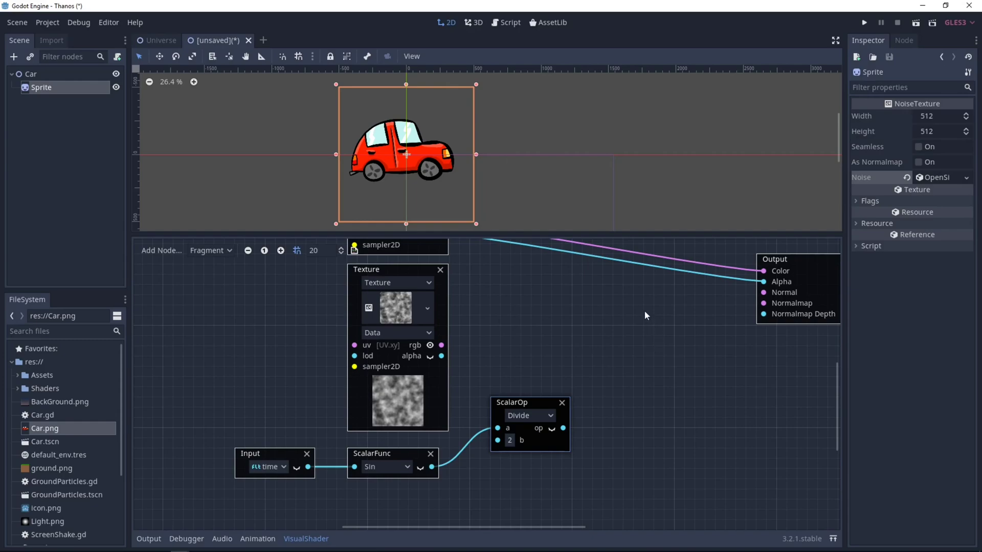
drag(538, 403, 517, 387)
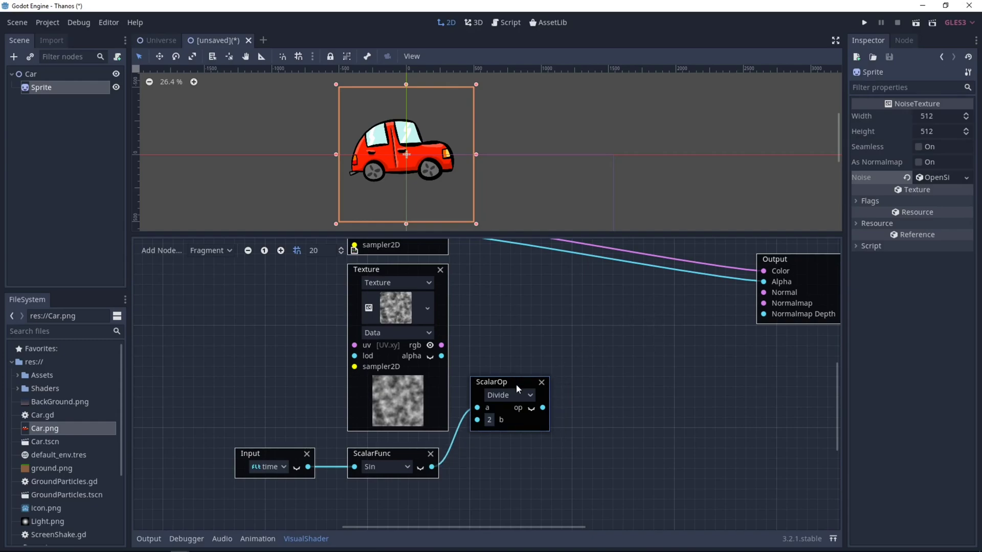
Step: Add a scalar Sub node, discarding an accidental vector Sub node
right_click(632, 294)
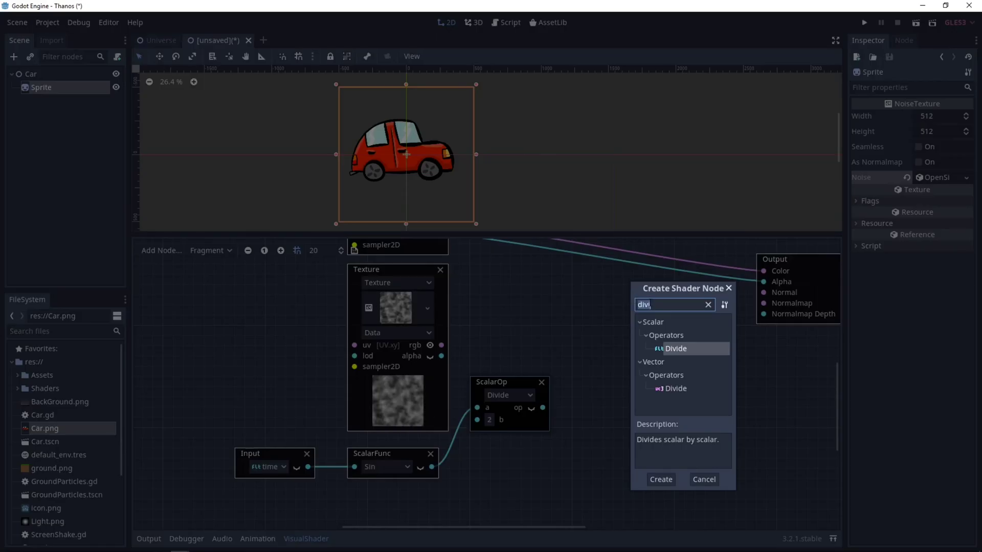
text(sub)
double_click(684, 388)
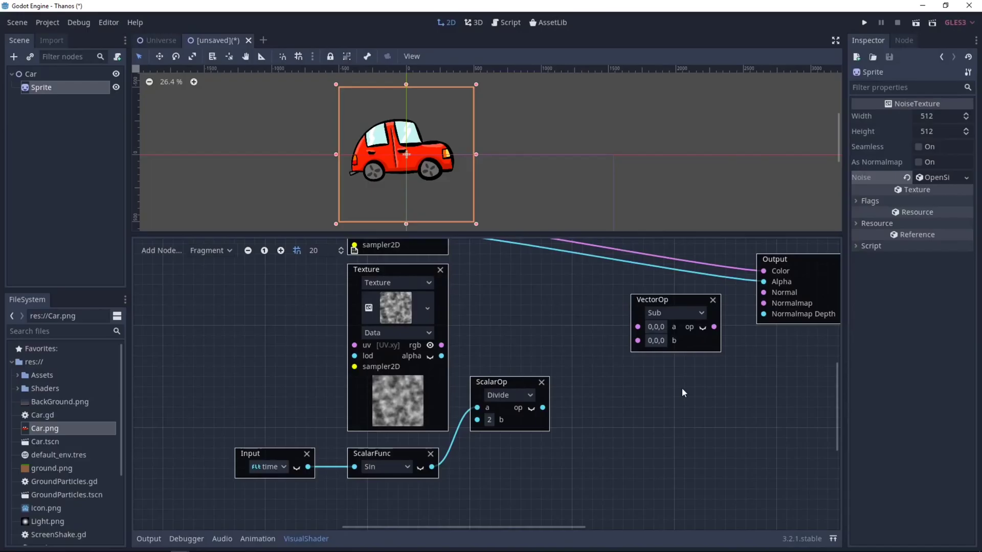
click(674, 309)
click(713, 300)
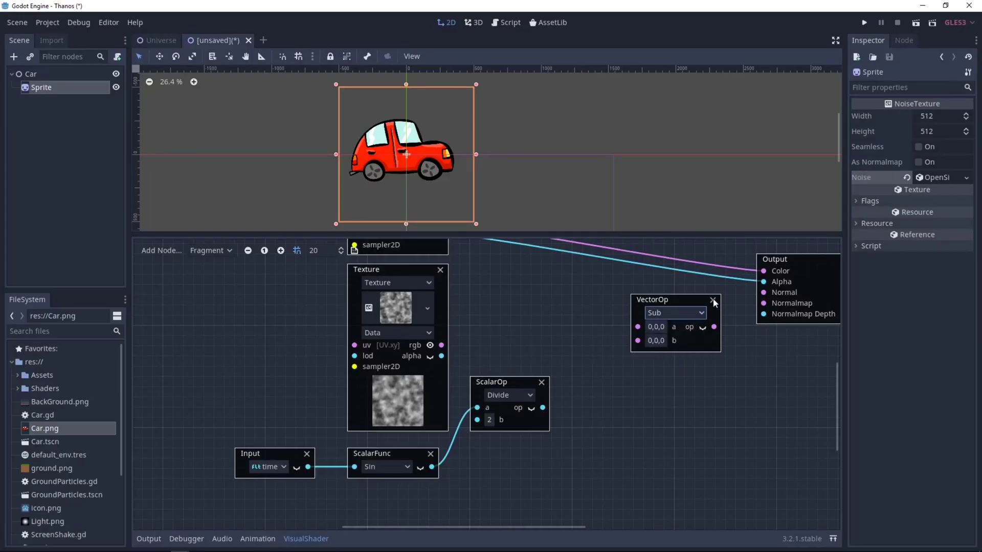
click(713, 299)
right_click(557, 333)
double_click(599, 388)
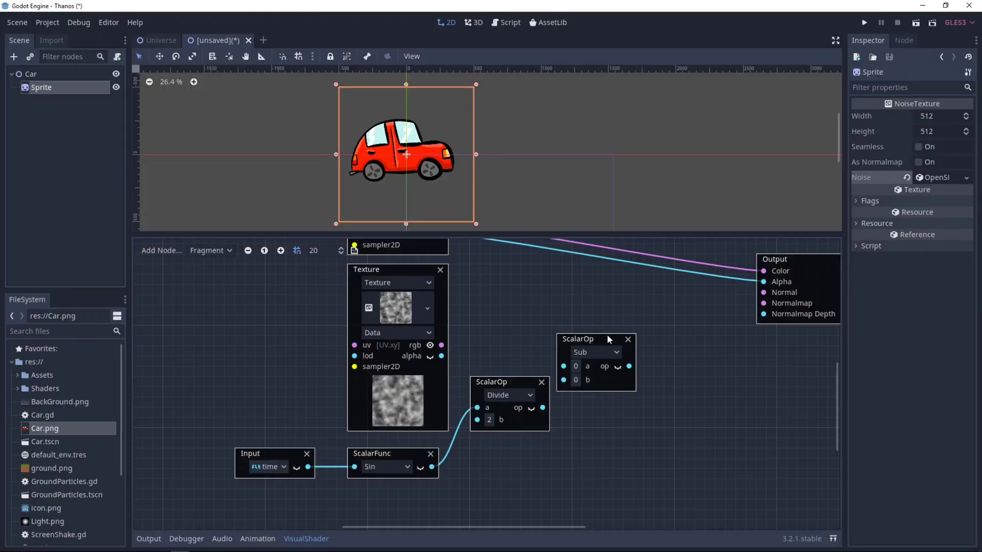
drag(607, 334, 597, 312)
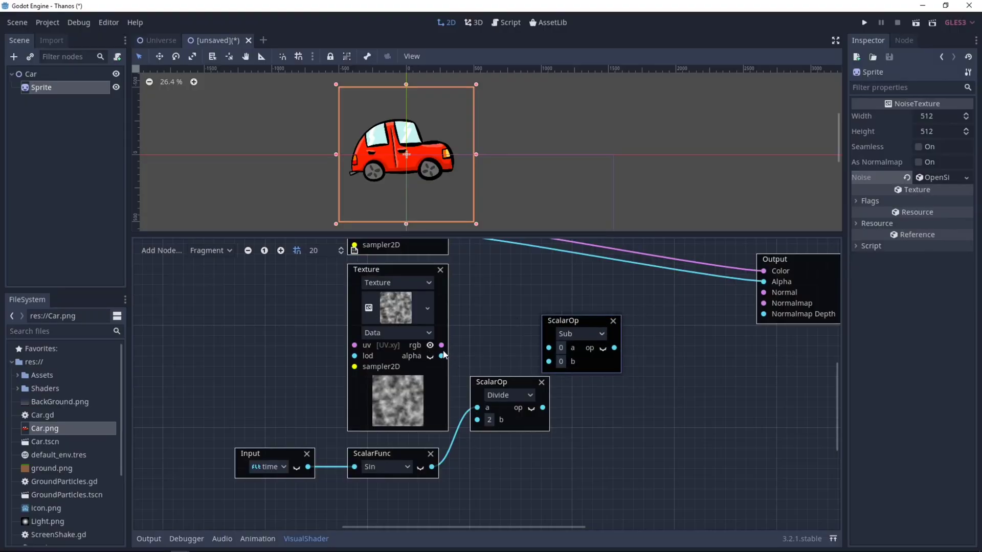
Step: Wire noise rgb into Sub input a and the Divide result into b, with preview shown
drag(441, 346, 547, 349)
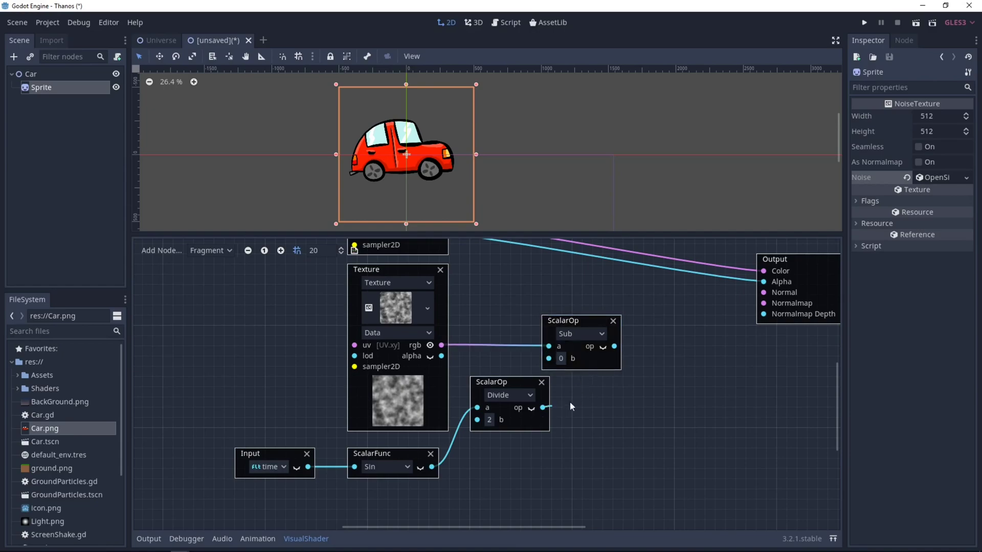
drag(542, 408, 496, 373)
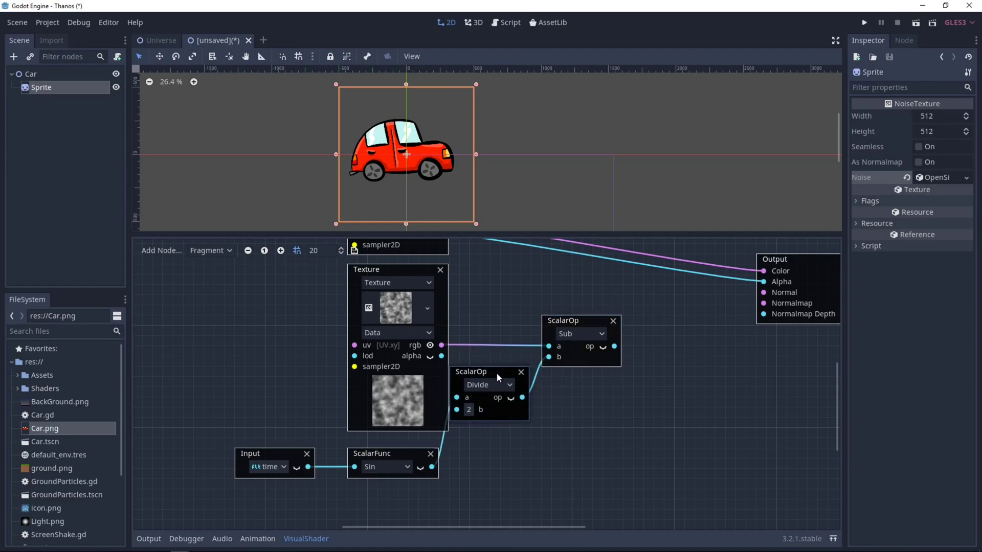
click(603, 346)
drag(585, 326, 595, 305)
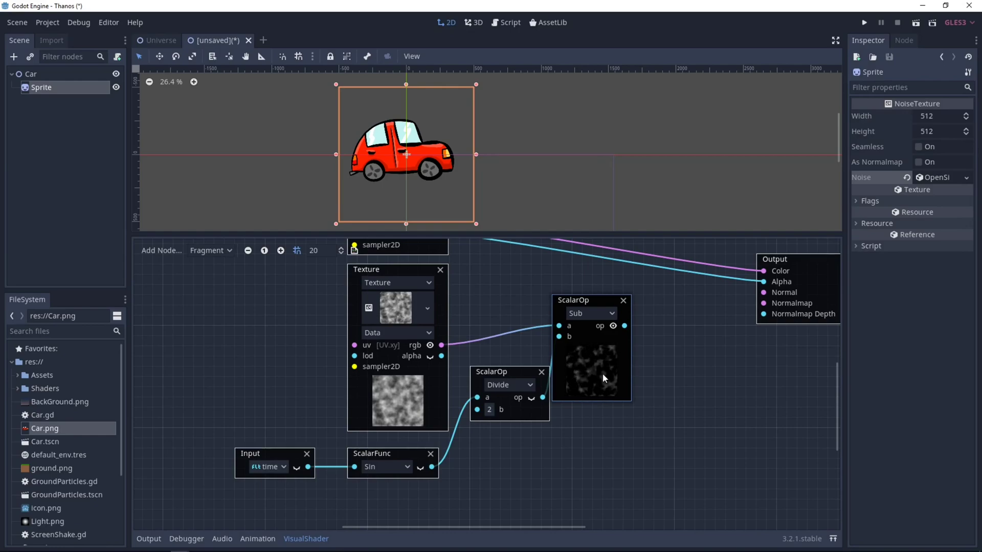
Step: Add a Round function node after the Sub result, with its preview shown
middle_drag(747, 407, 579, 479)
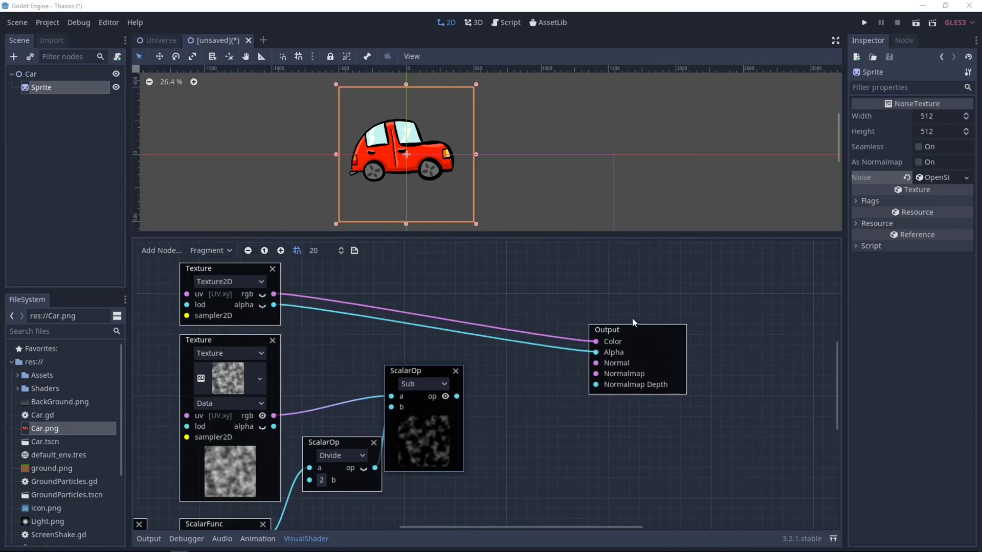
drag(618, 329, 607, 258)
drag(457, 397, 501, 394)
text(round)
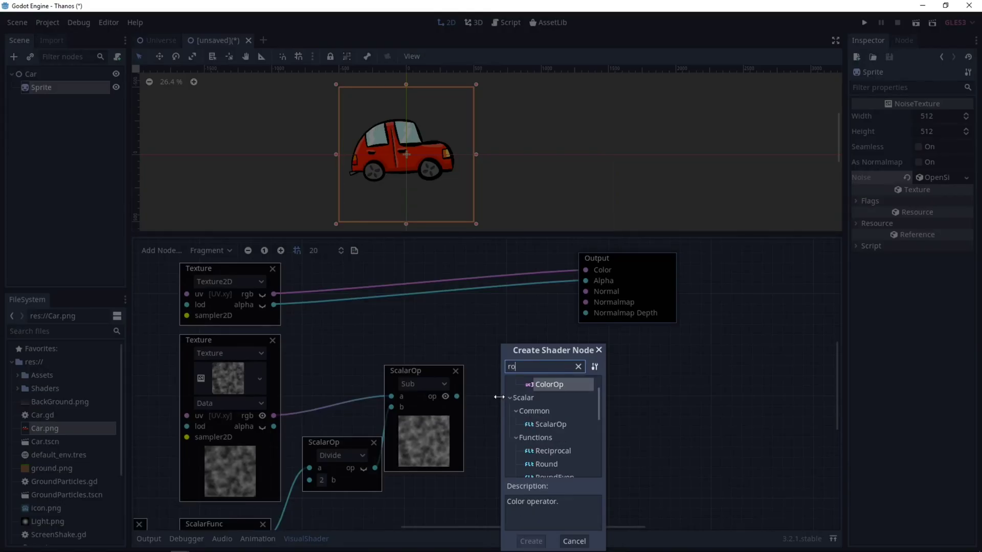
double_click(542, 396)
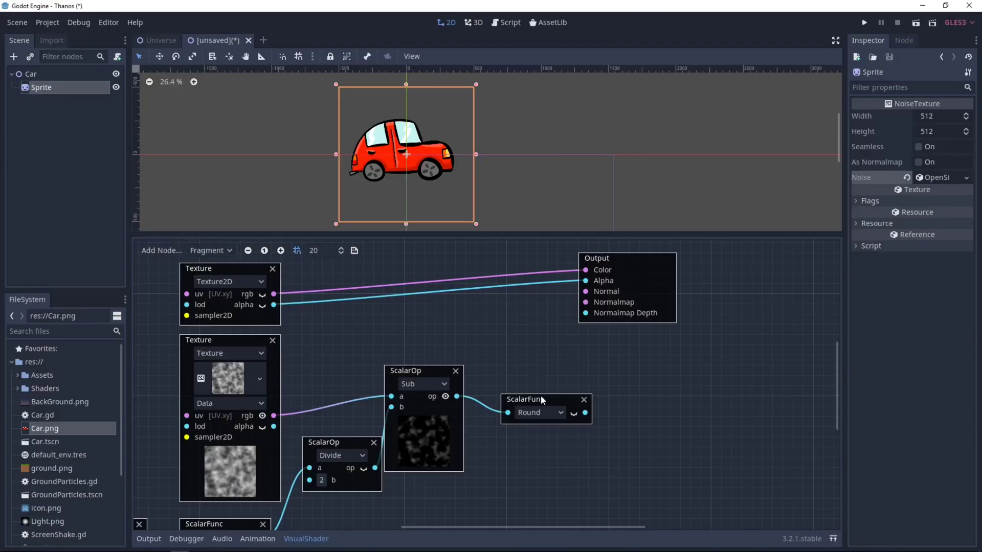
drag(556, 399, 523, 320)
click(519, 334)
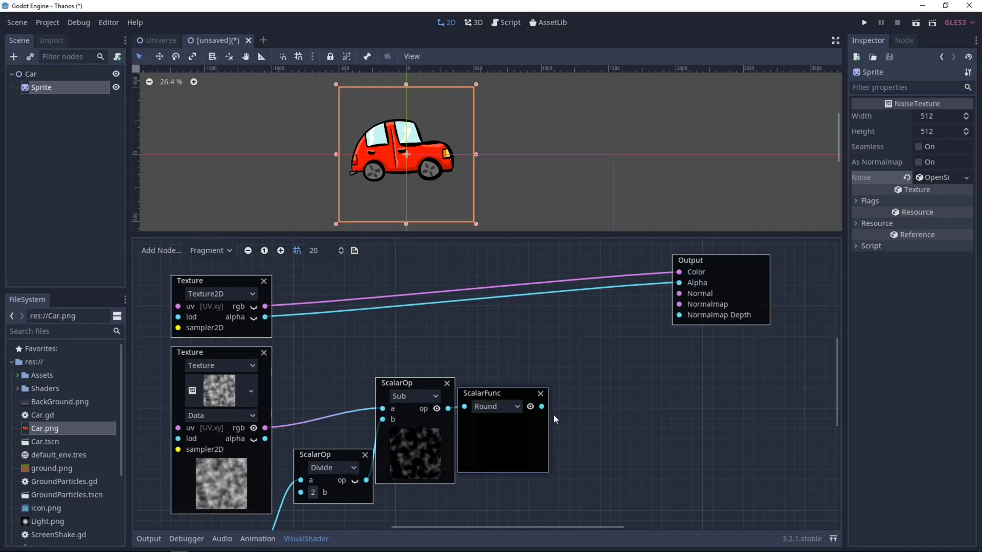
Step: Multiply texture alpha (a) by the rounded noise (b) and send it to Output Alpha
drag(598, 374, 598, 374)
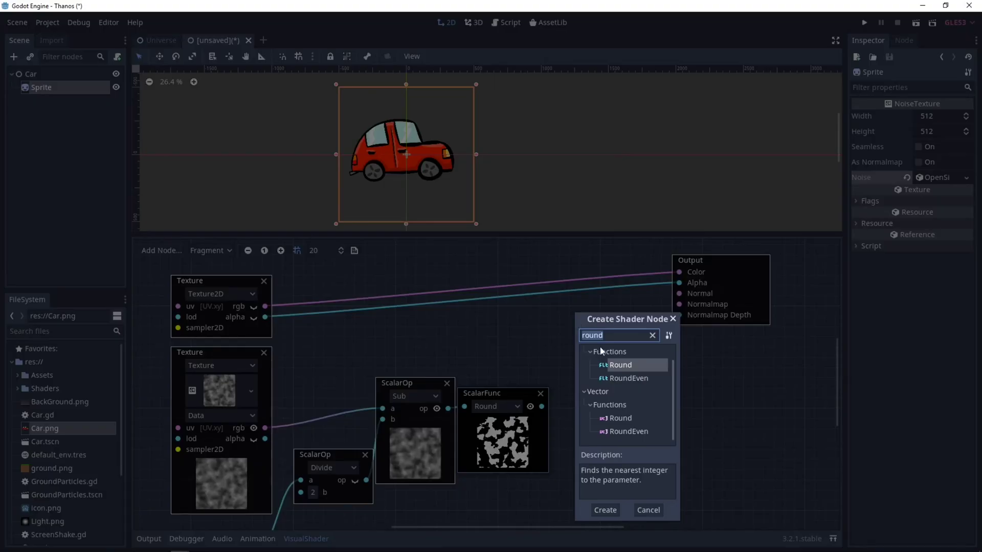
text(multi)
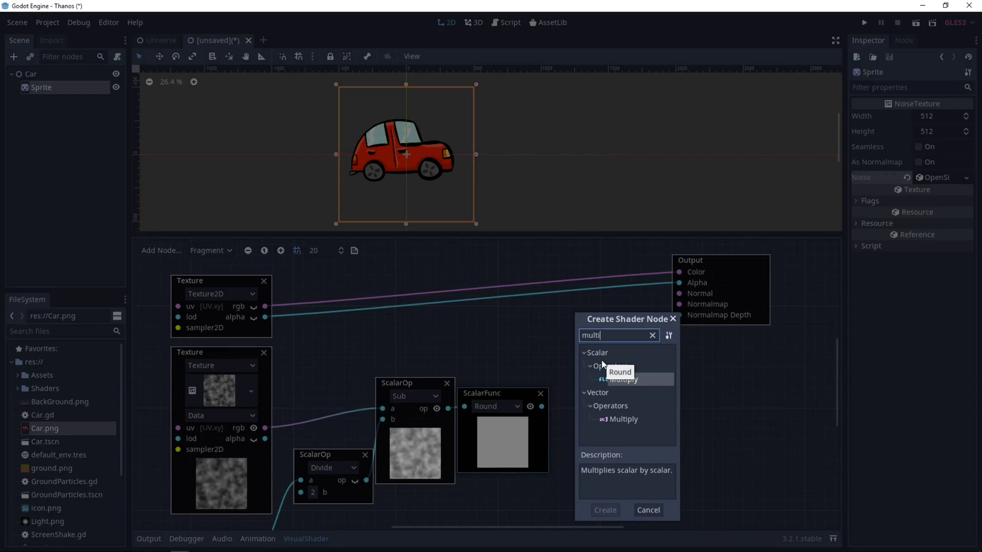
key(Return)
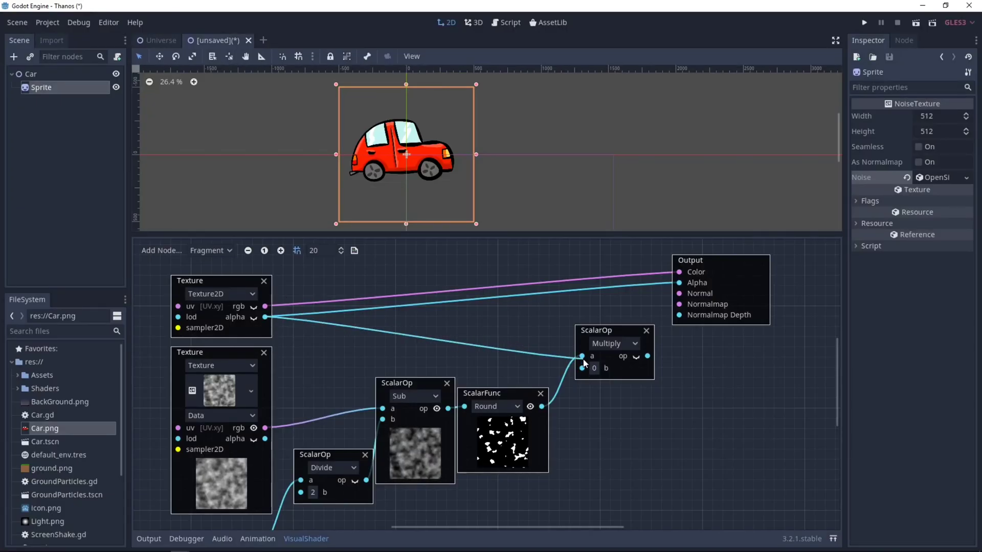
drag(582, 357, 560, 363)
click(657, 541)
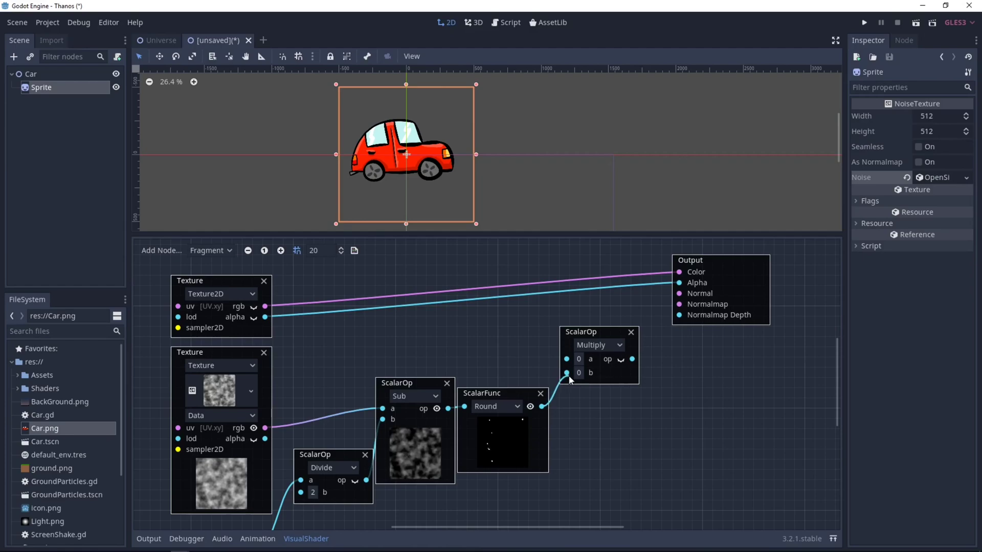
drag(569, 378, 607, 322)
click(620, 358)
drag(633, 348, 668, 329)
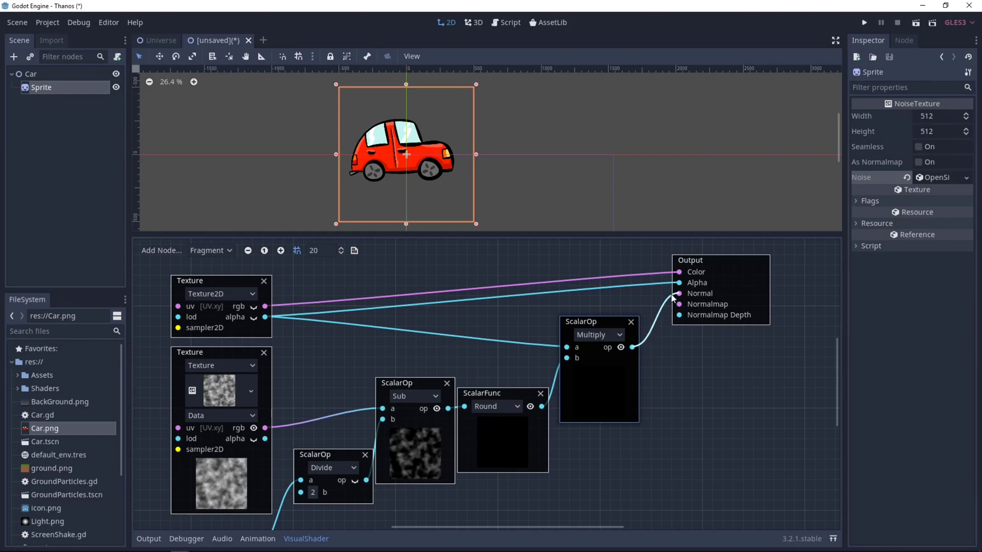
drag(675, 285, 679, 283)
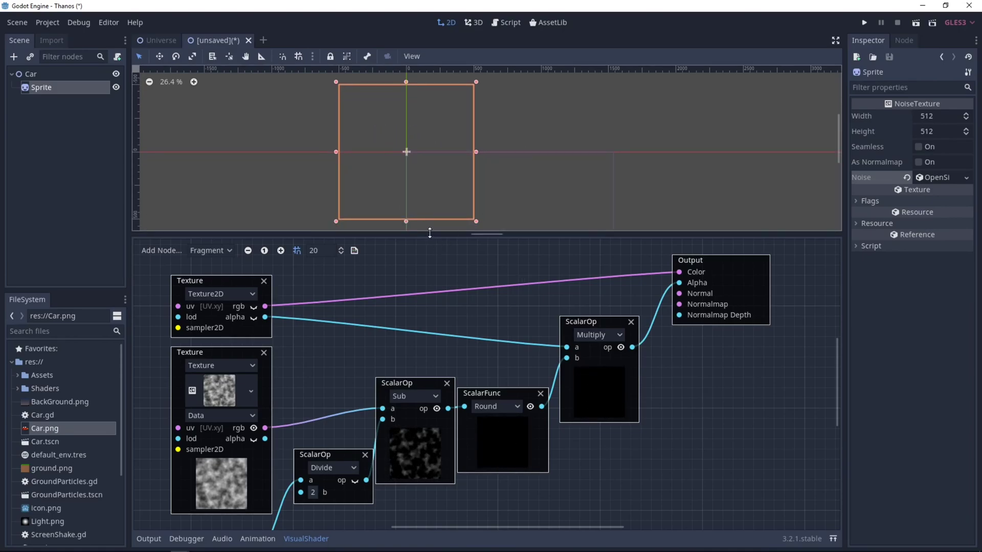
Step: Enlarge the 2D view and frame the car sprite to watch it dissolve and reform
drag(429, 233, 429, 279)
key(shift+f)
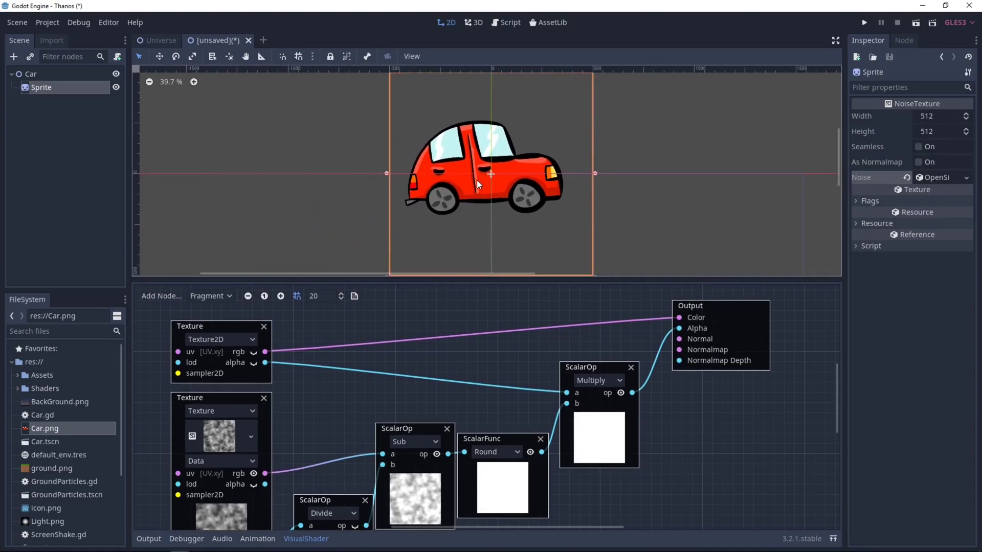
middle_drag(477, 181, 461, 196)
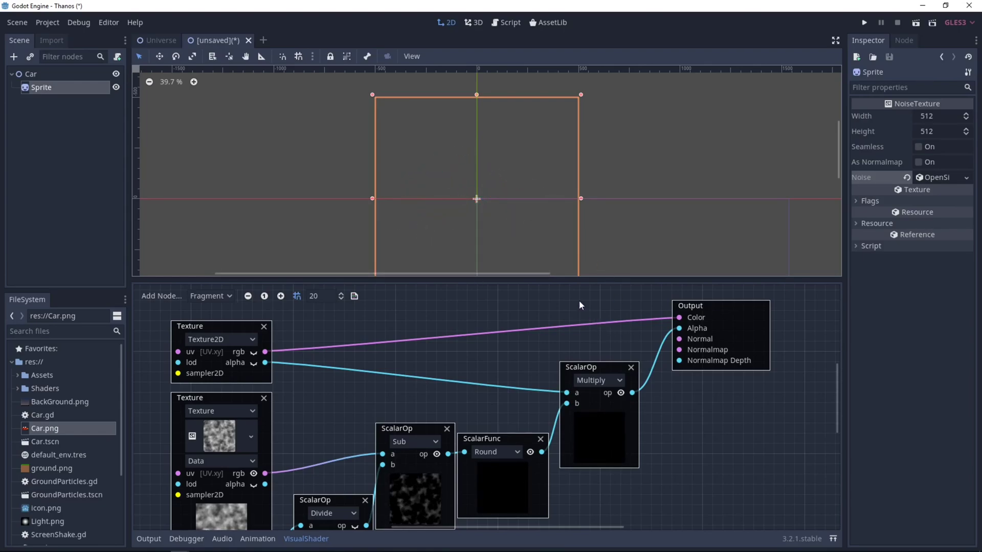
drag(595, 367, 585, 347)
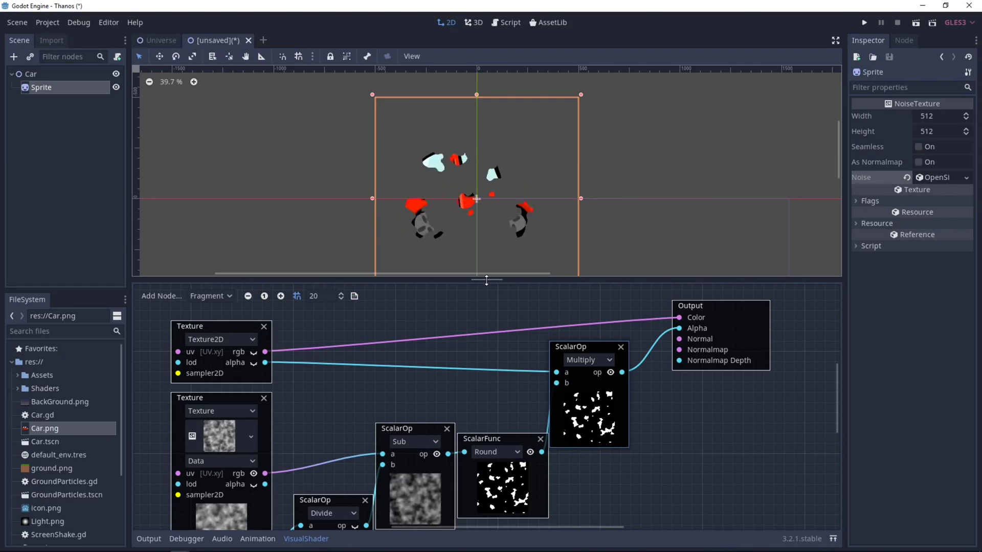
middle_drag(497, 439, 534, 320)
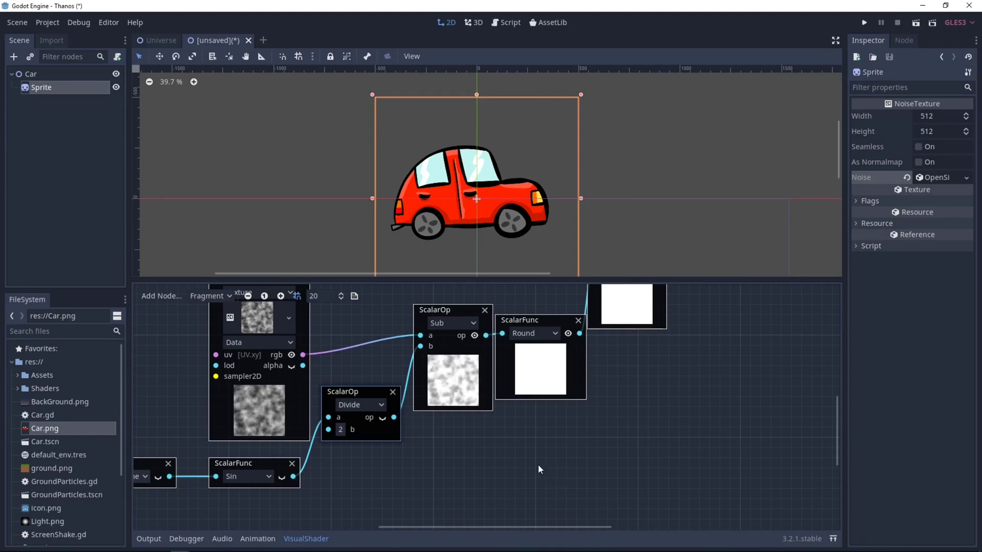
Step: Add a scalar Sub node after the threshold with b = 0.04
drag(466, 307, 508, 444)
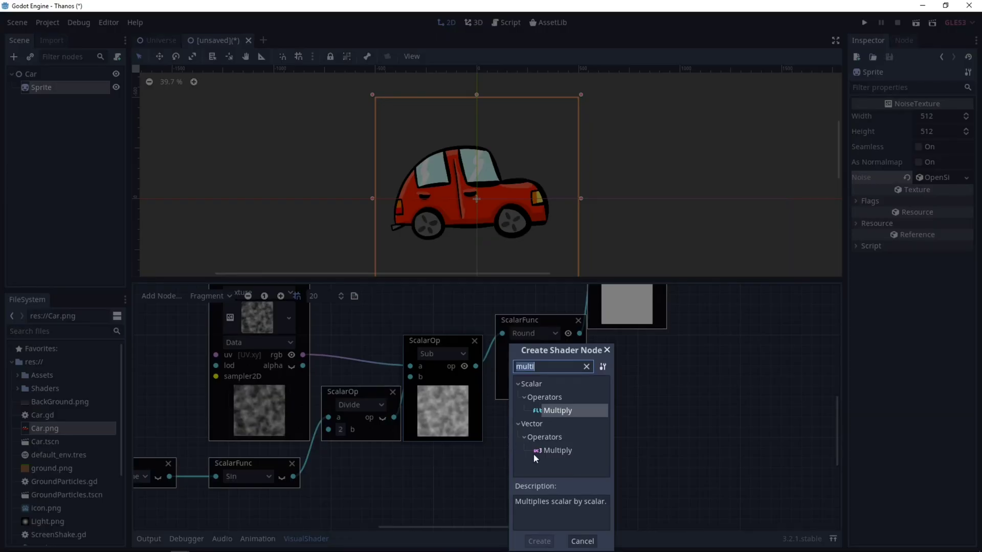
text(sub)
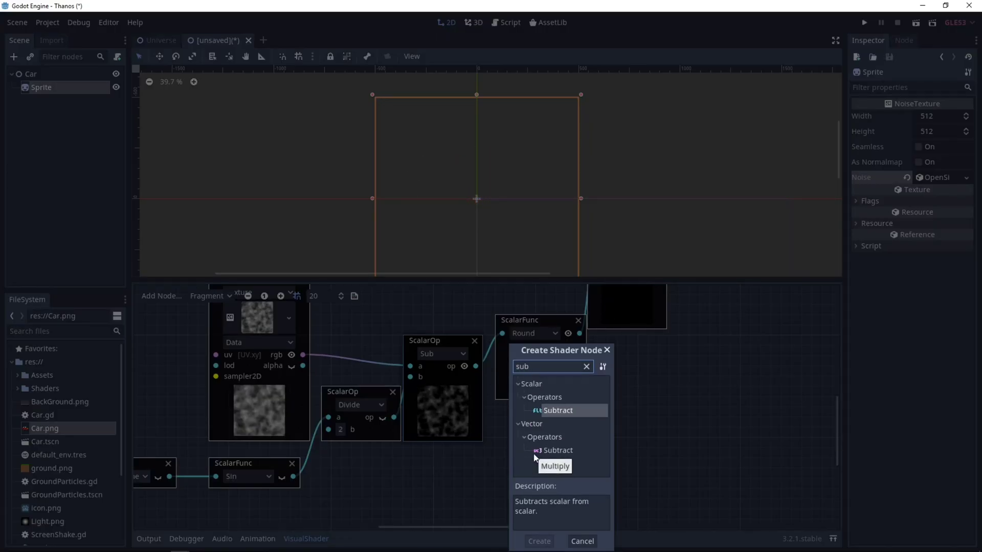
double_click(568, 413)
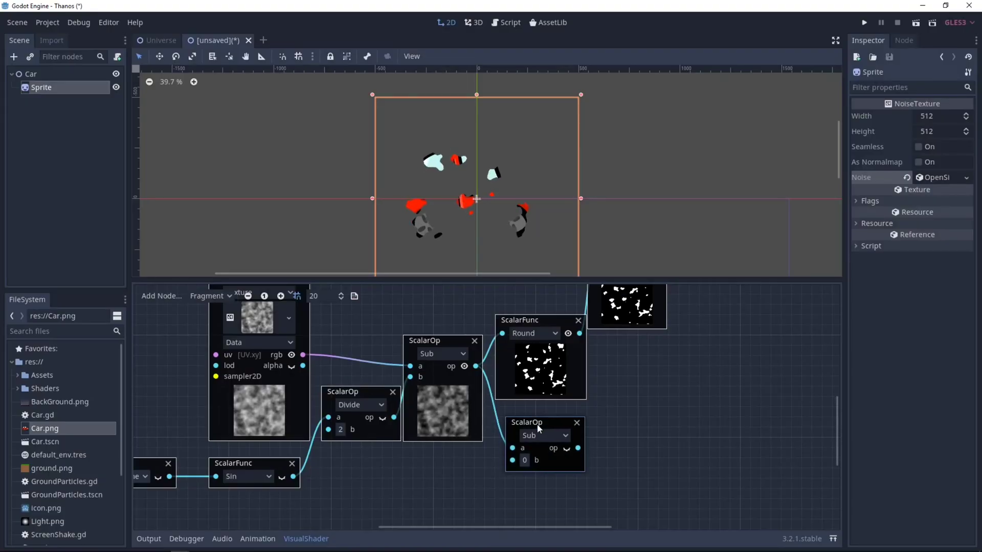
click(525, 459)
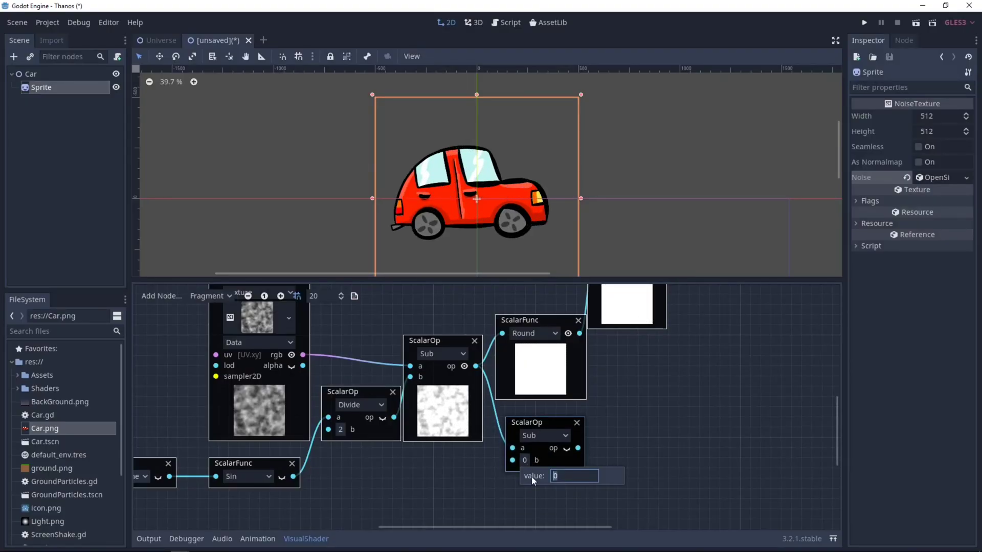
text(.04)
key(Return)
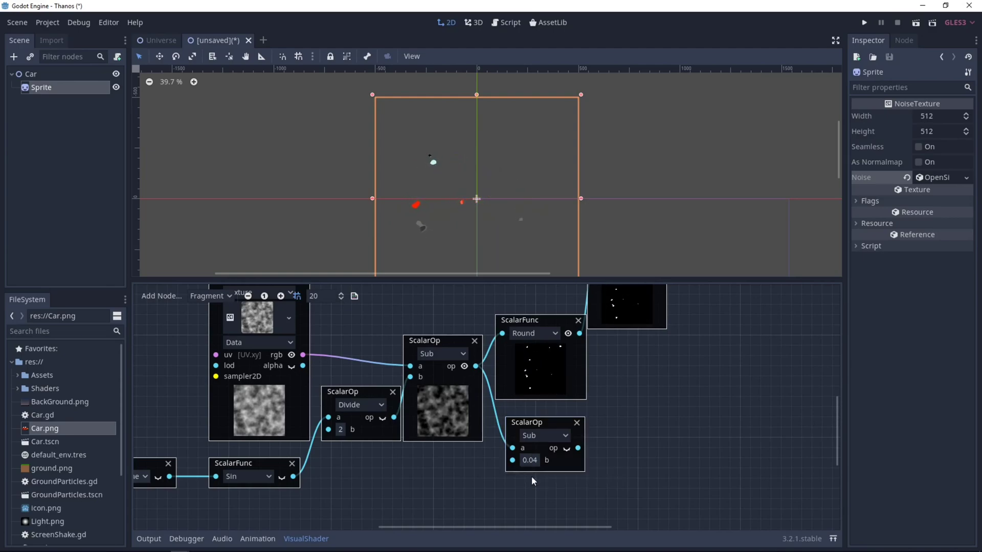
drag(564, 427, 595, 453)
Step: Add another Sub node with a = 1 and show its preview
key(Return)
click(606, 440)
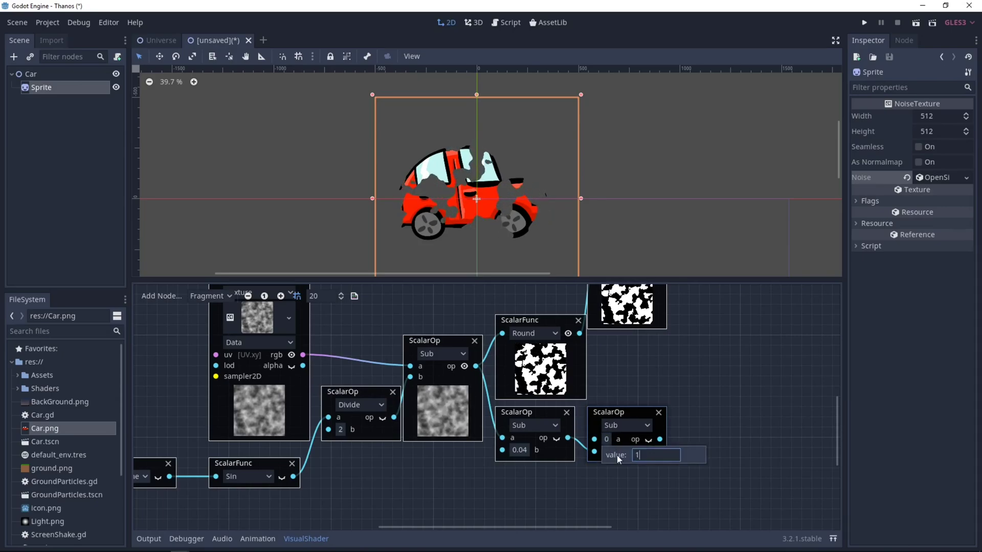
text(1)
key(Return)
click(649, 440)
drag(630, 414, 620, 414)
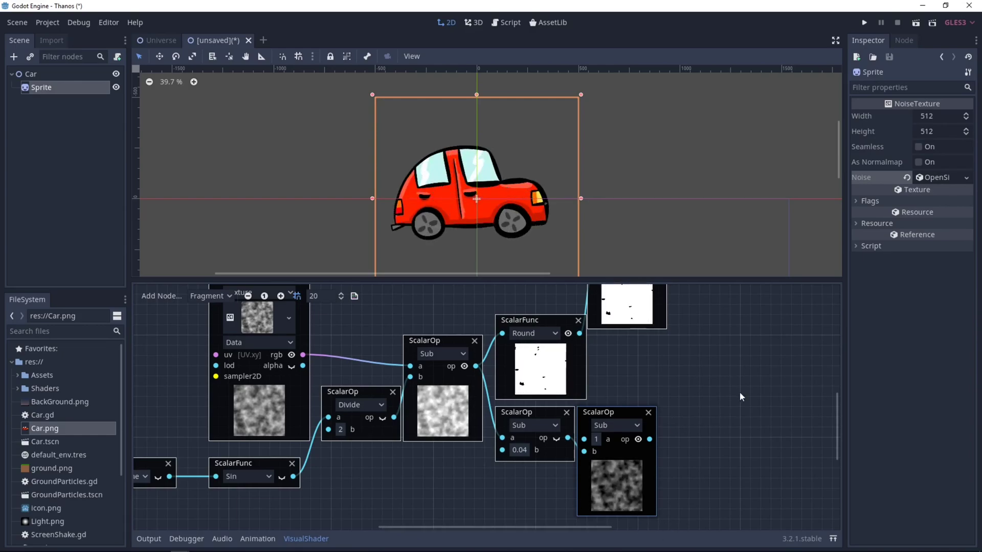
Step: Add a Round node fed by the 1-minus output
drag(650, 440, 699, 411)
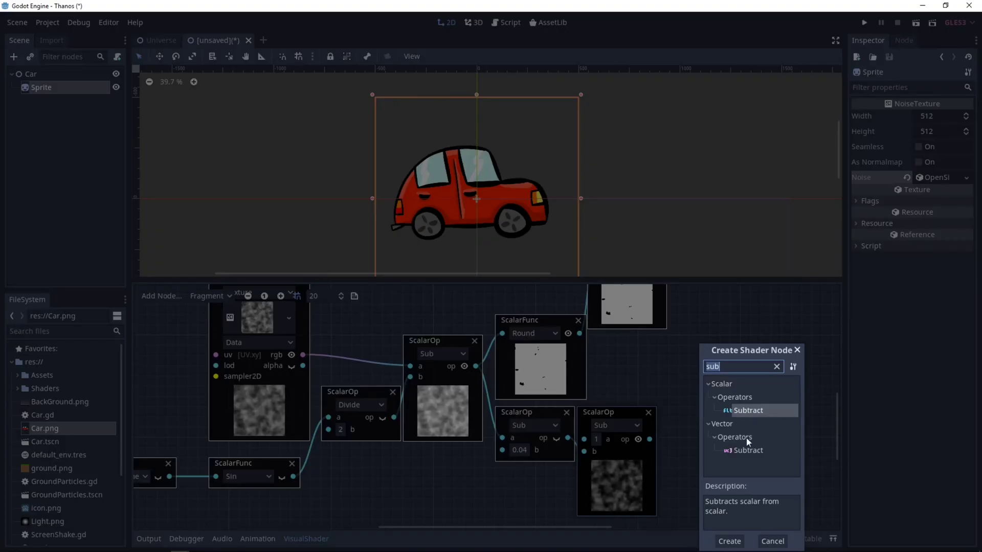
text(round)
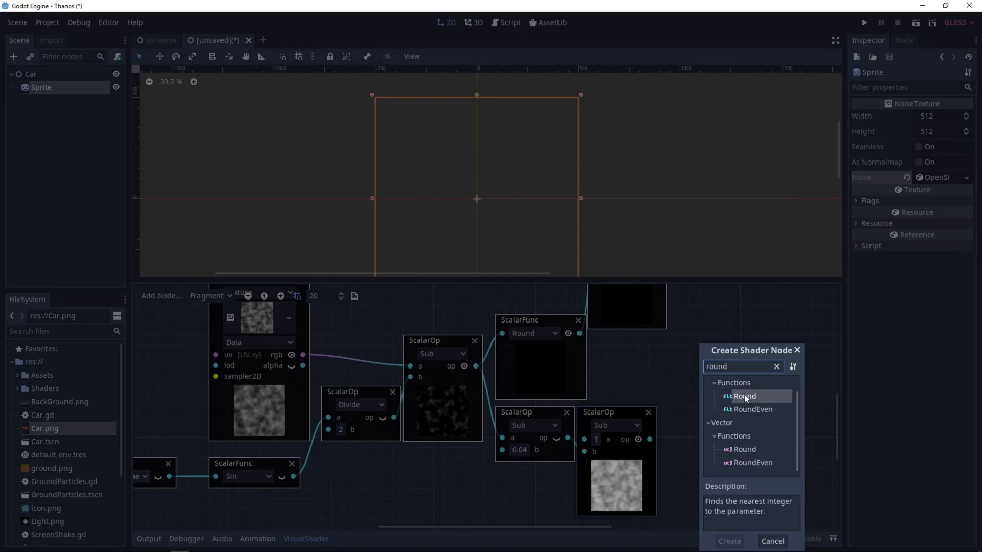
double_click(745, 396)
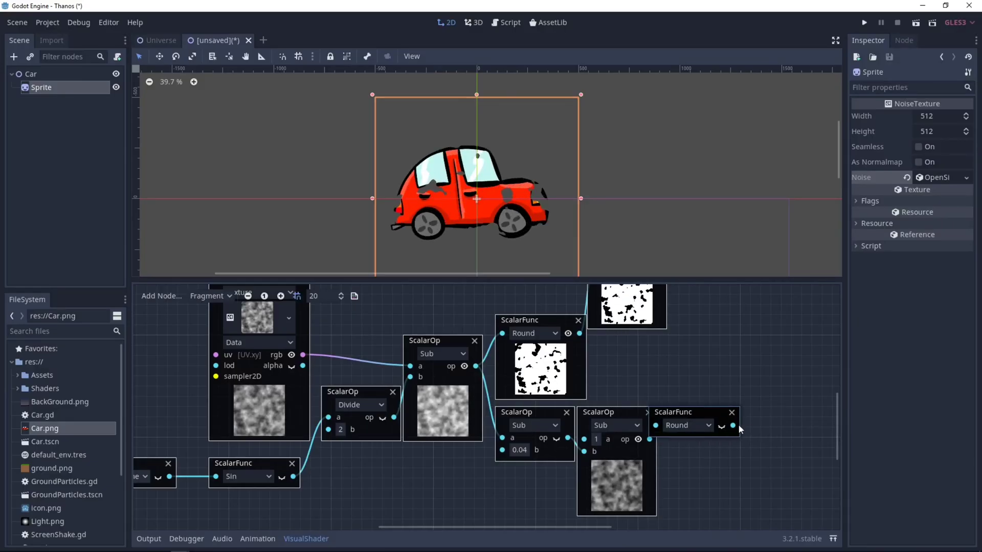
Step: Add a Color constant node set to orange, placed below the Round node
drag(733, 425, 669, 414)
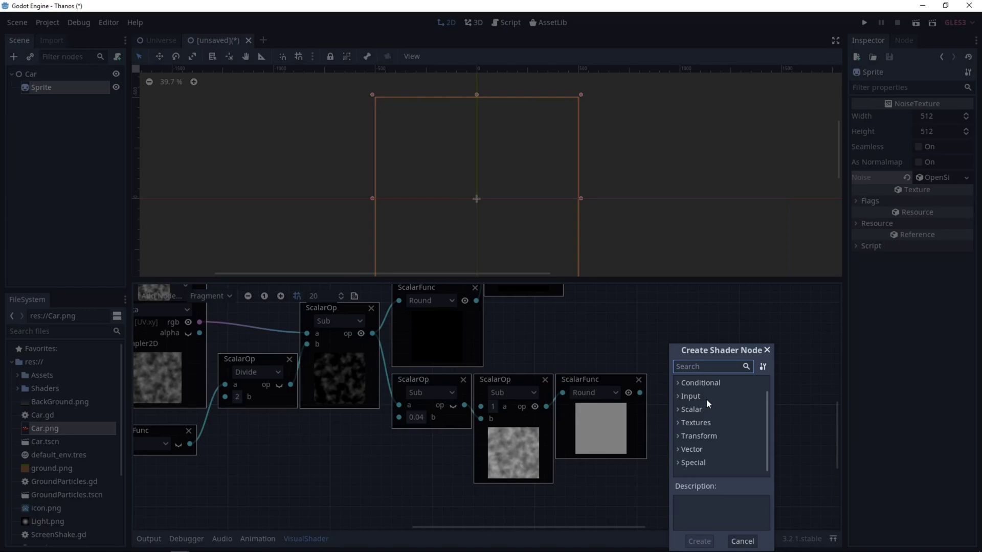
text(color)
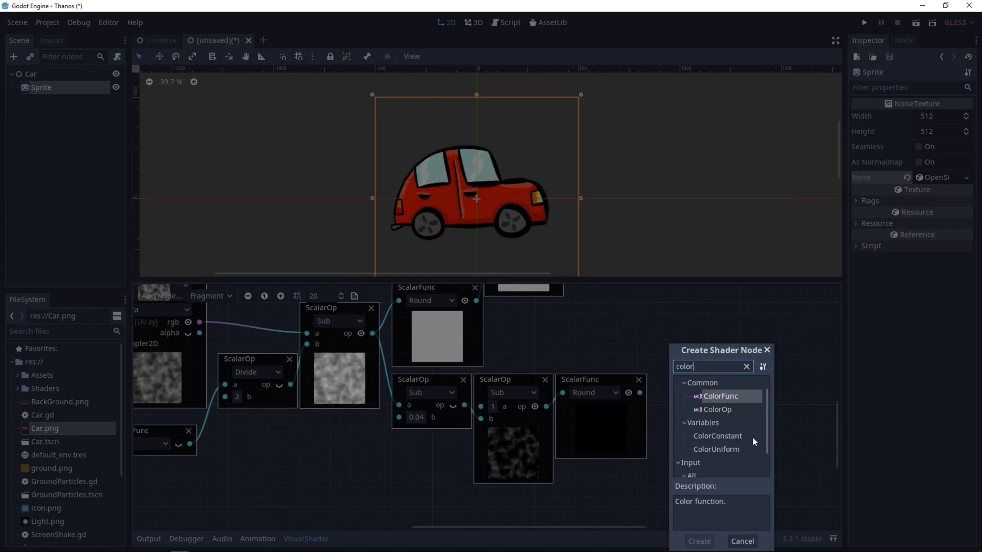
double_click(716, 436)
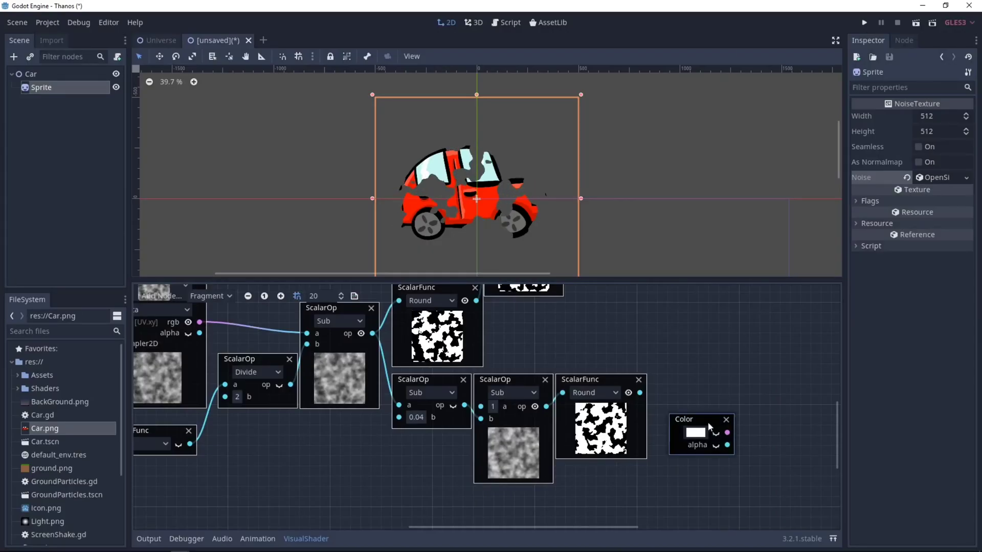
drag(708, 422, 620, 478)
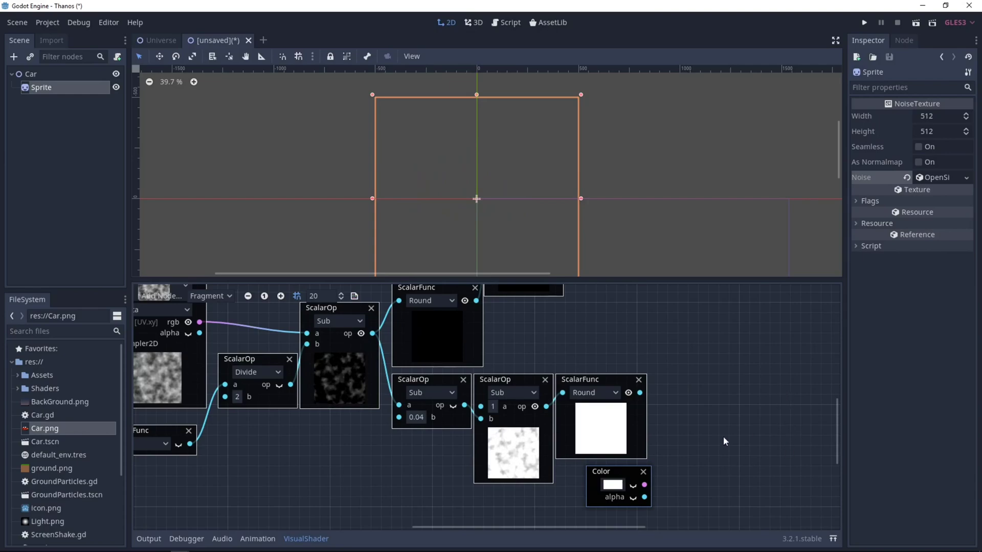
click(621, 485)
drag(600, 262, 599, 244)
click(574, 249)
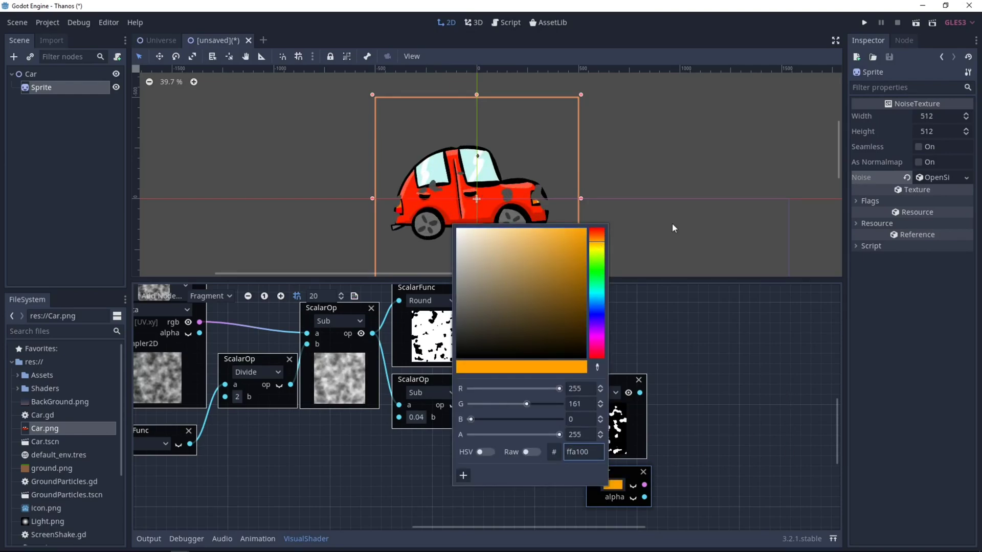
click(726, 451)
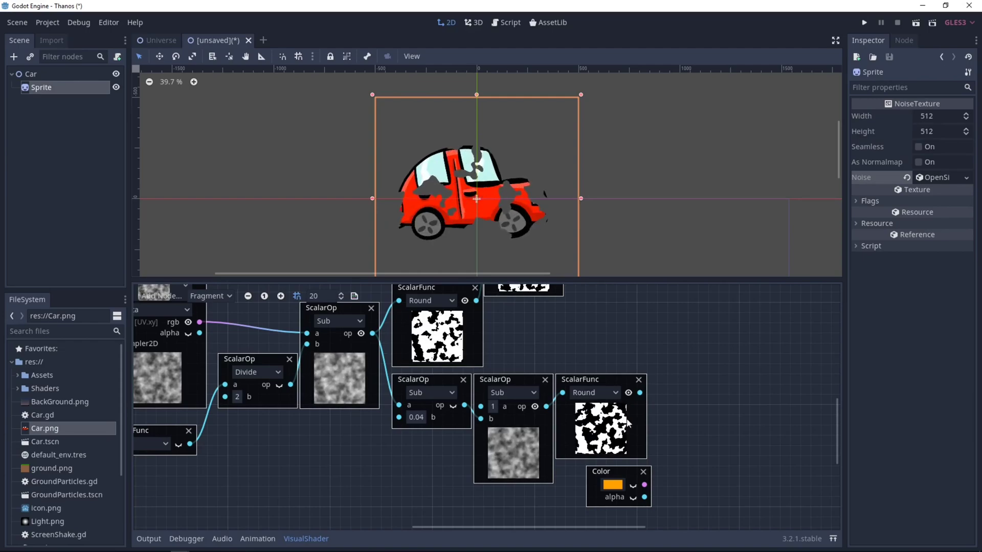
drag(622, 464, 610, 466)
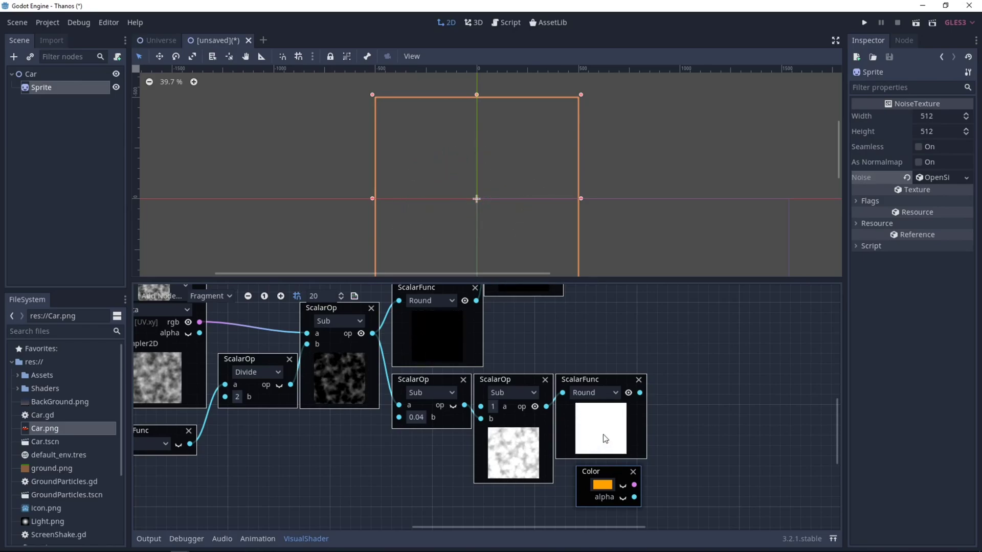
Step: Add a vector Multiply combining the Round output and orange Color, with its preview shown
right_click(698, 434)
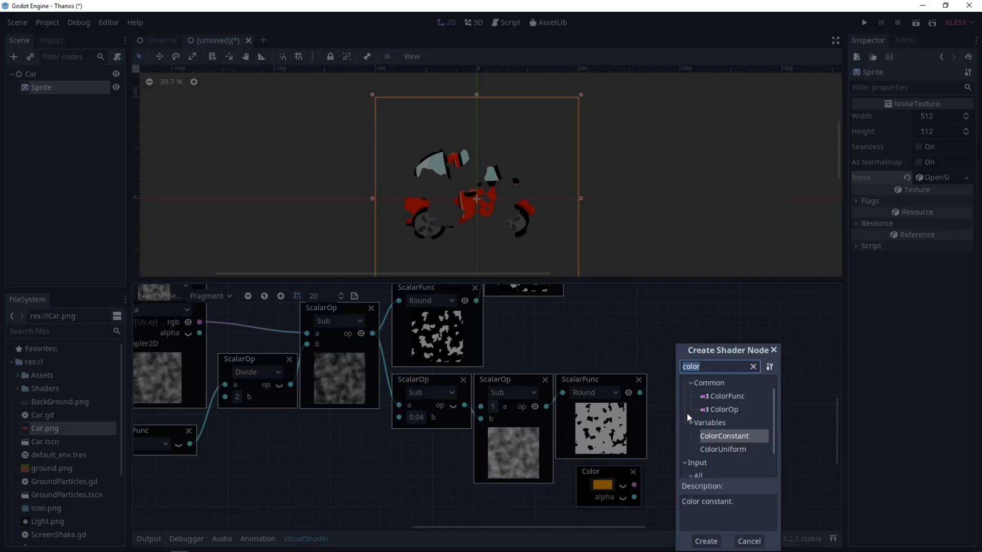
text(mult)
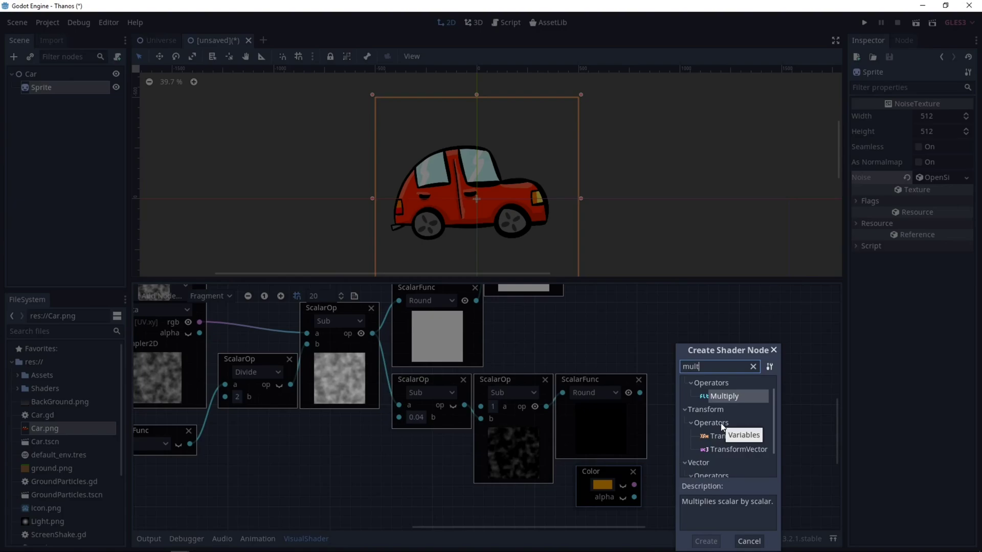
scroll(753, 430, down, 1)
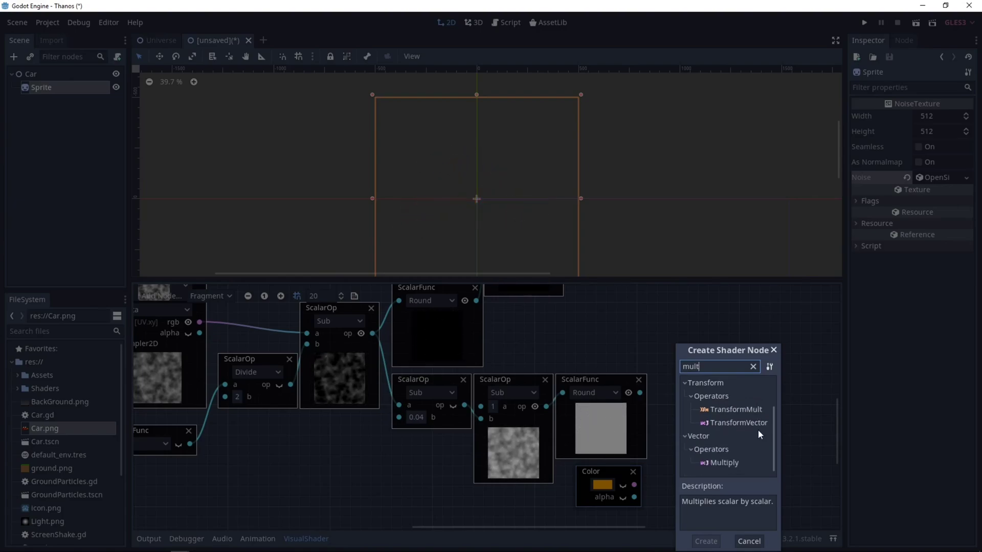
double_click(730, 463)
drag(679, 415, 660, 404)
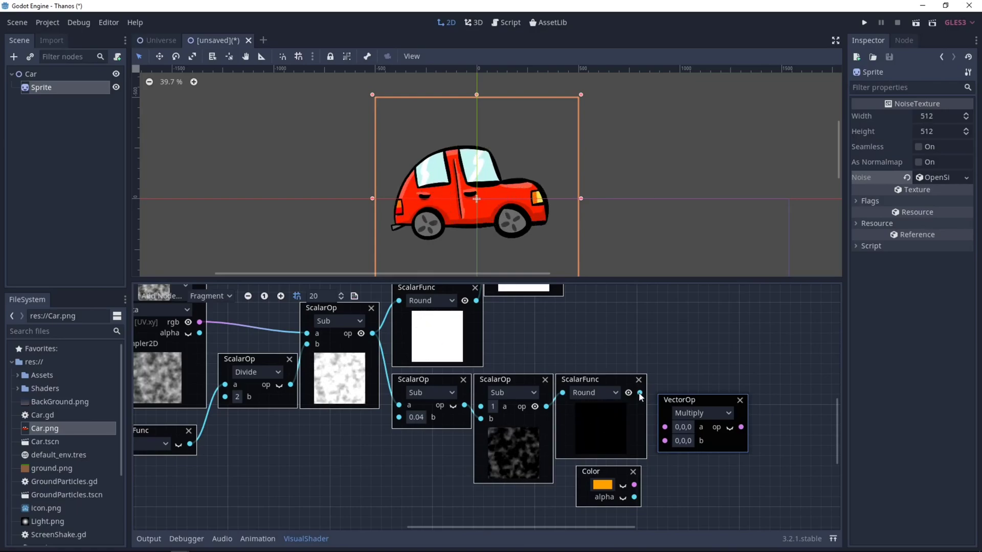
drag(667, 437, 665, 426)
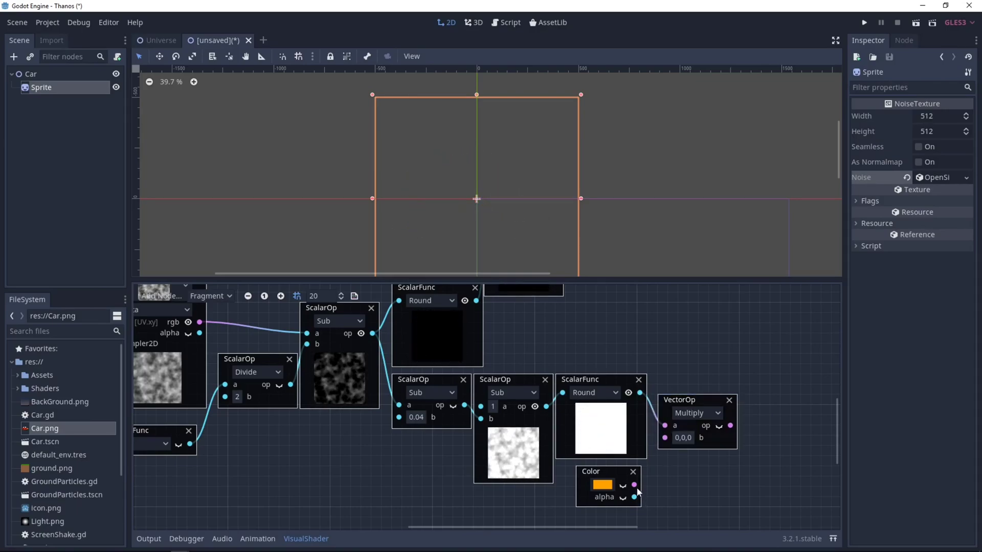
click(719, 426)
drag(688, 401, 688, 381)
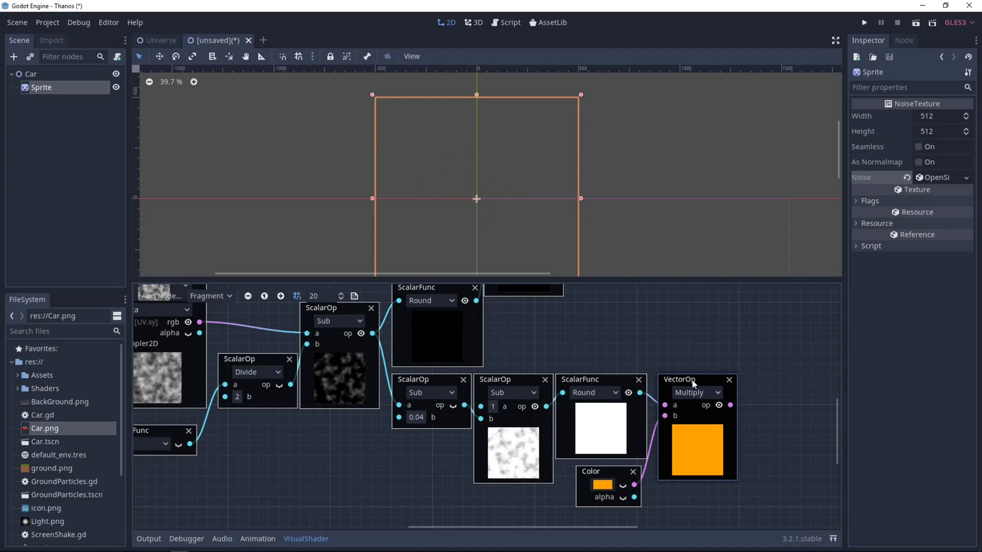
middle_drag(652, 325, 669, 421)
Step: Move the scalar Multiply node aside and unplug the wire feeding Output Color
drag(554, 286, 588, 315)
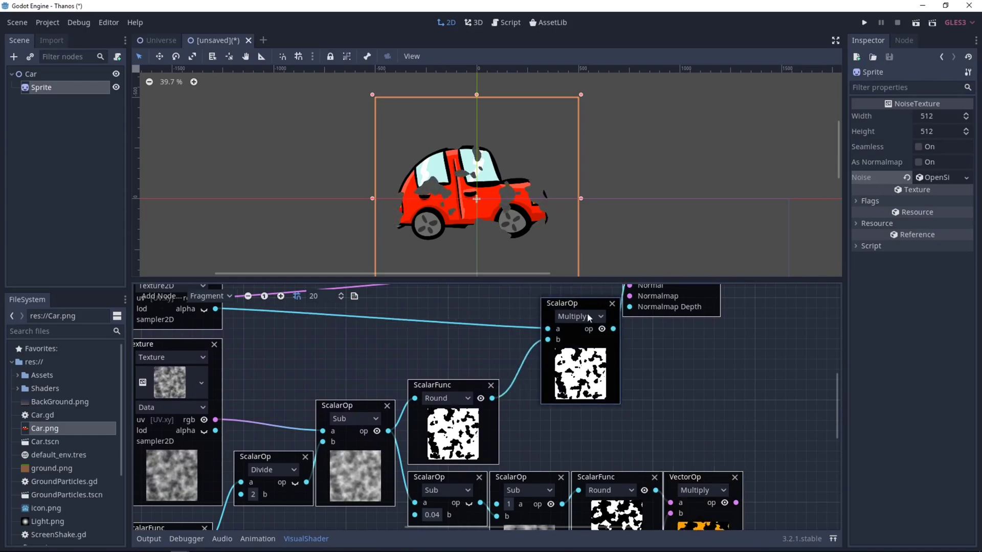
middle_drag(587, 313, 572, 340)
drag(572, 340, 869, 364)
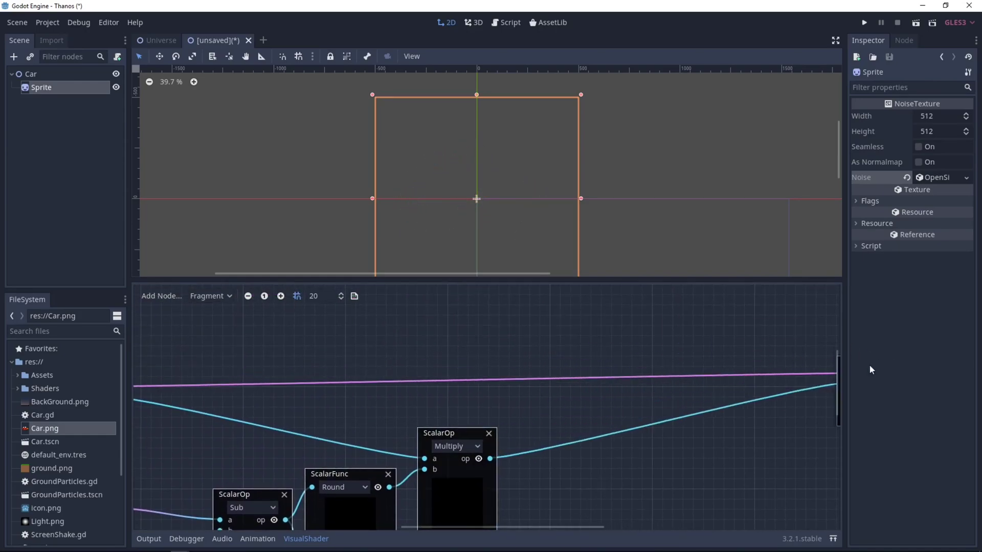
middle_drag(553, 460, 543, 333)
middle_drag(622, 313, 602, 307)
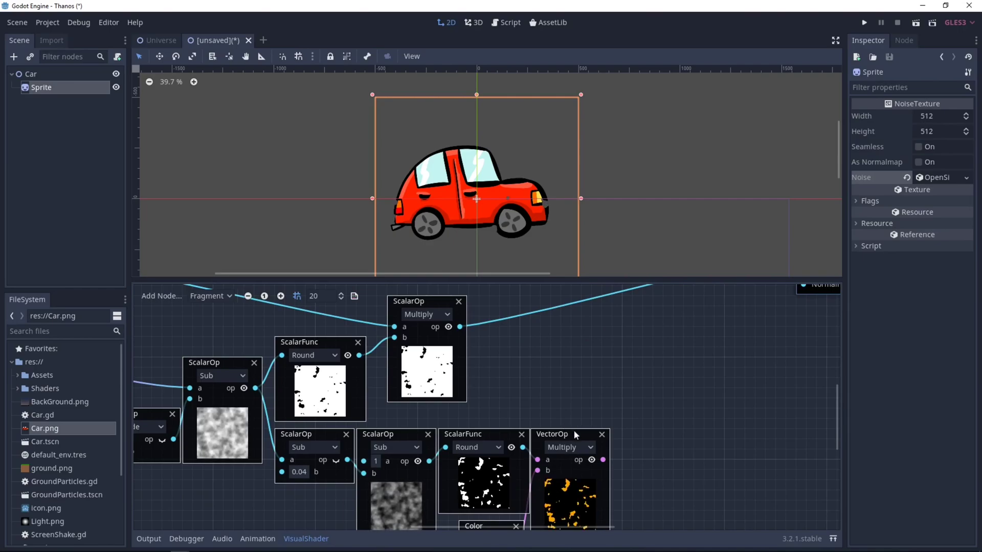
scroll(558, 382, up, 4)
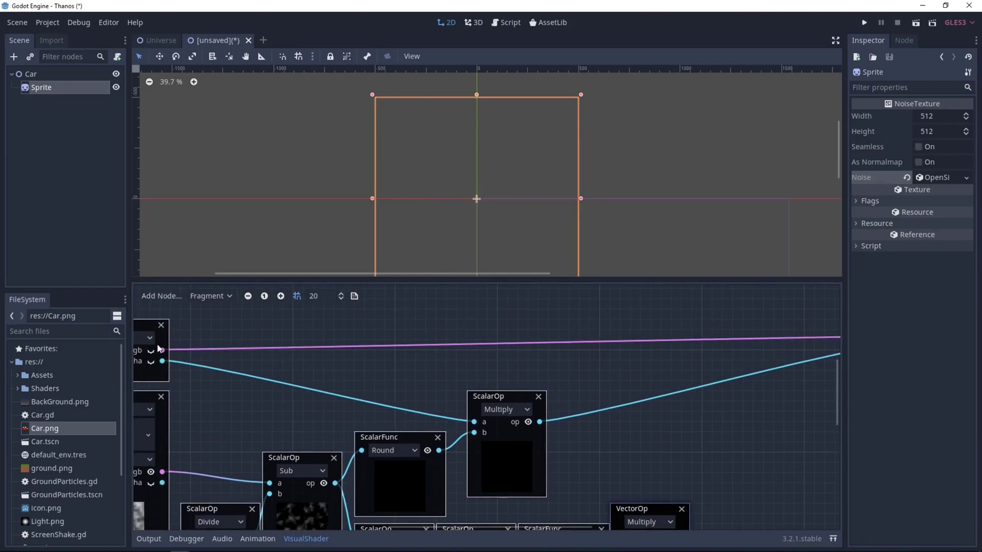
scroll(688, 431, down, 1)
scroll(683, 412, left, 2)
scroll(719, 401, right, 3)
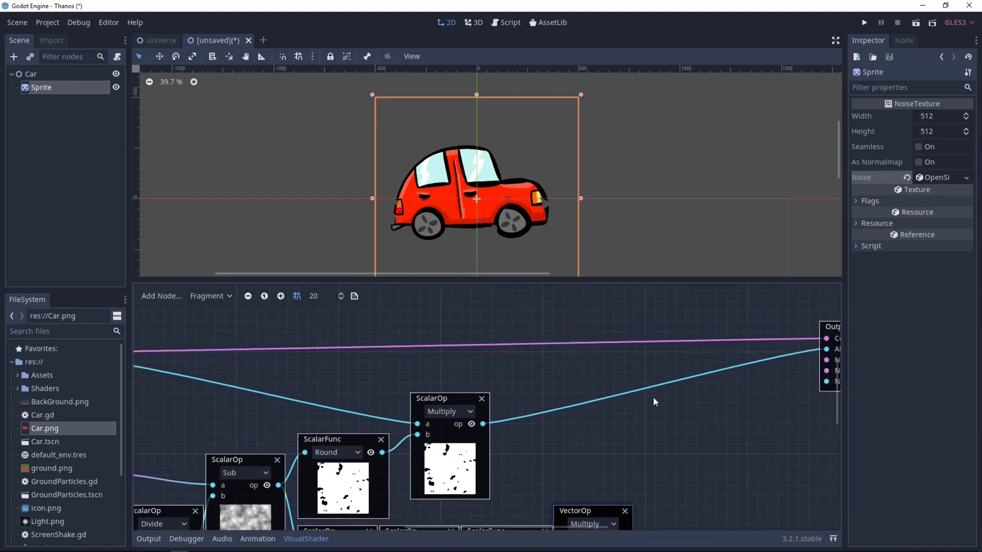
scroll(653, 399, up, 3)
drag(759, 348, 625, 470)
scroll(455, 335, left, 4)
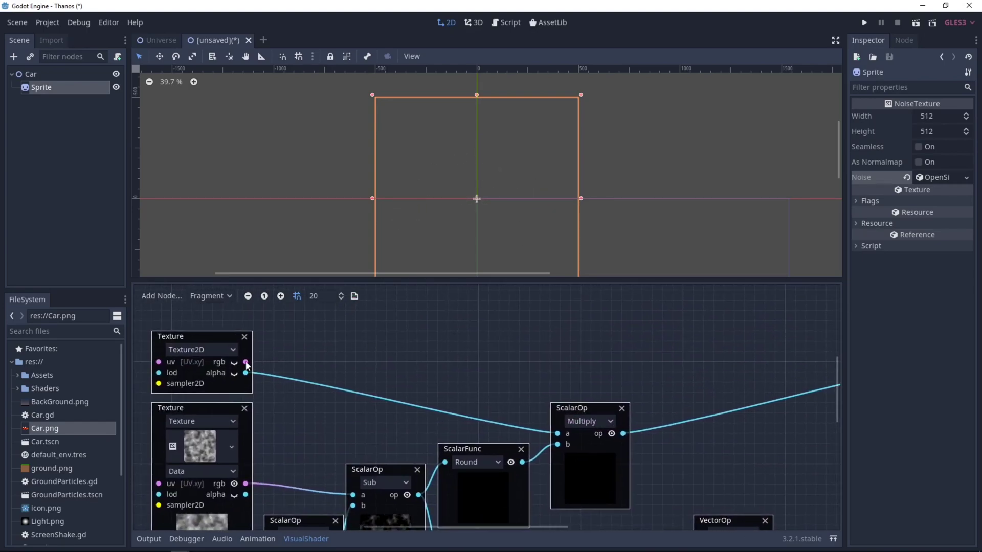
Step: Create a vector Add node wired from the Texture node's rgb output
drag(611, 351, 614, 351)
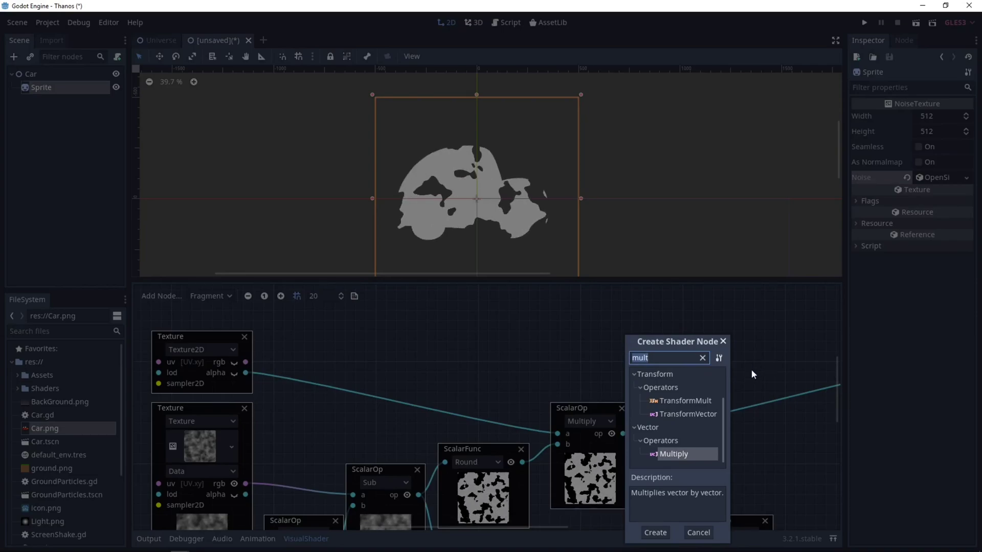
text(add)
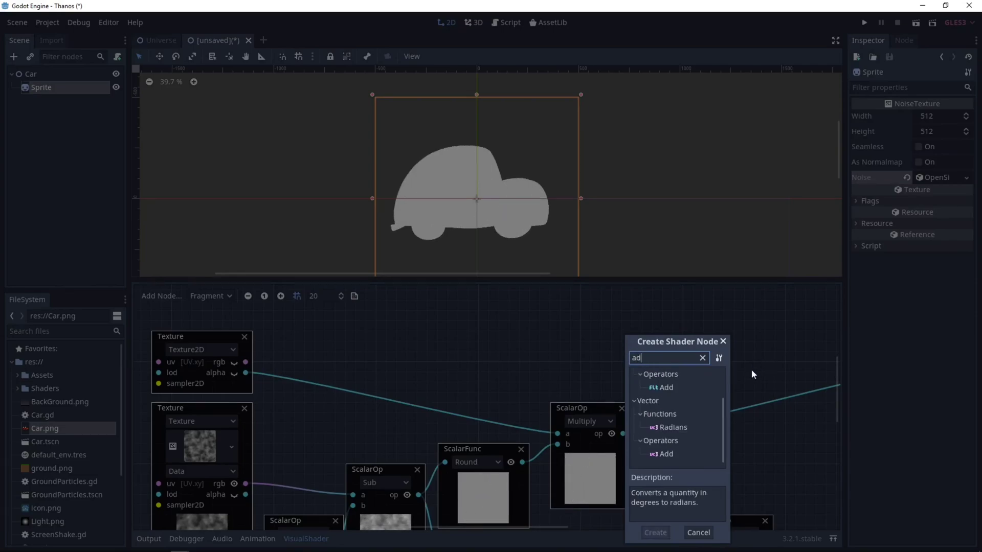
double_click(665, 442)
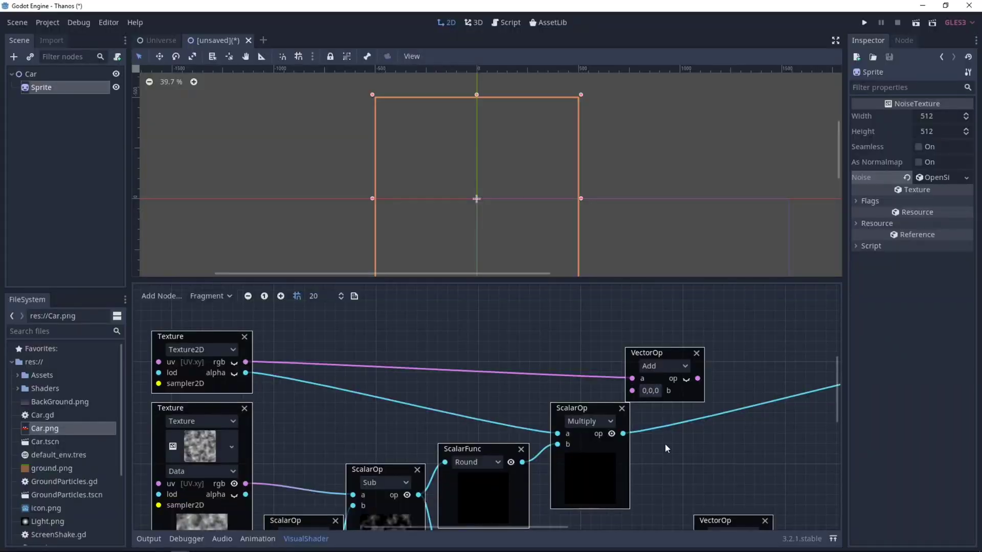
click(655, 364)
click(736, 331)
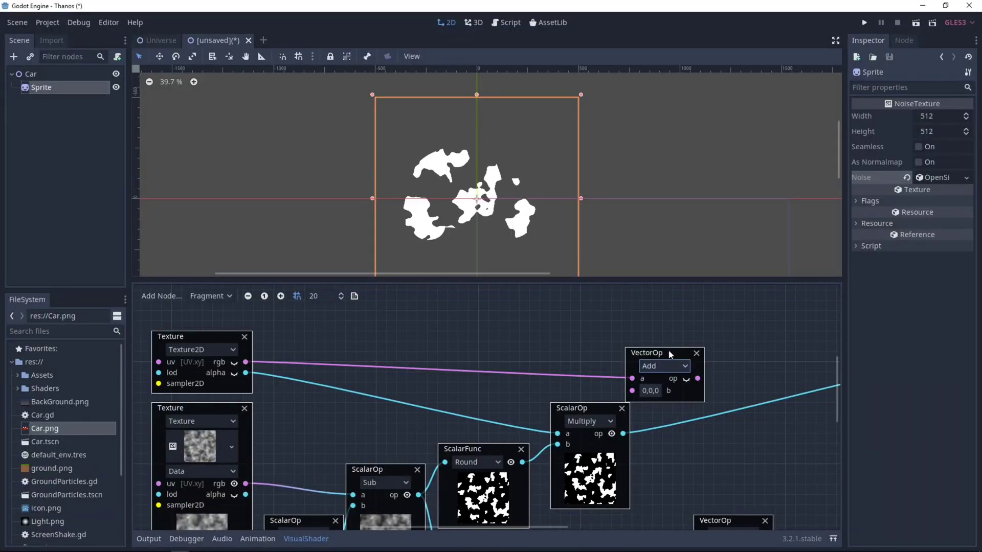
drag(673, 356, 793, 308)
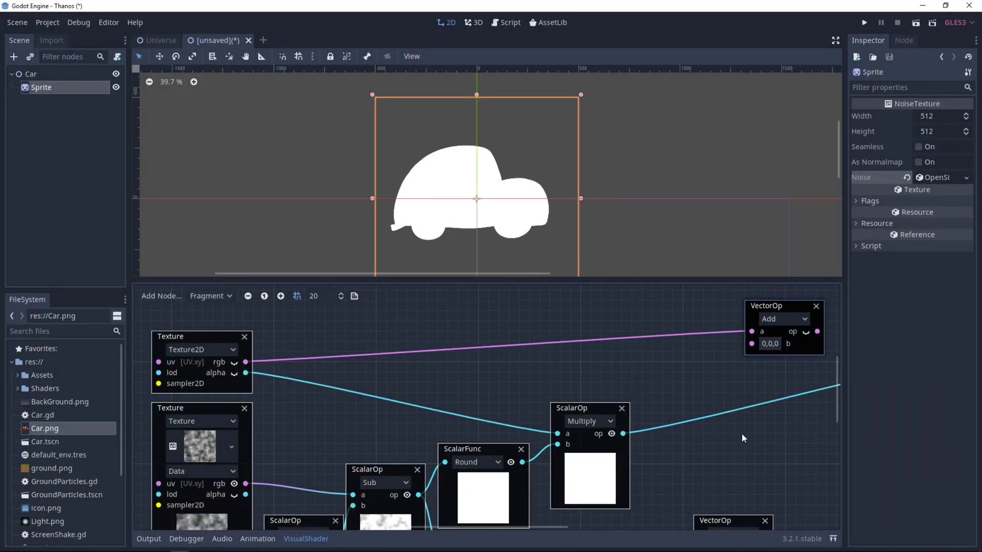
middle_drag(741, 434, 548, 429)
middle_drag(656, 435, 609, 404)
Step: Connect the orange rim Multiply to Add's b and the Add result to Output Color
right_click(561, 349)
key(Escape)
middle_drag(545, 528, 547, 523)
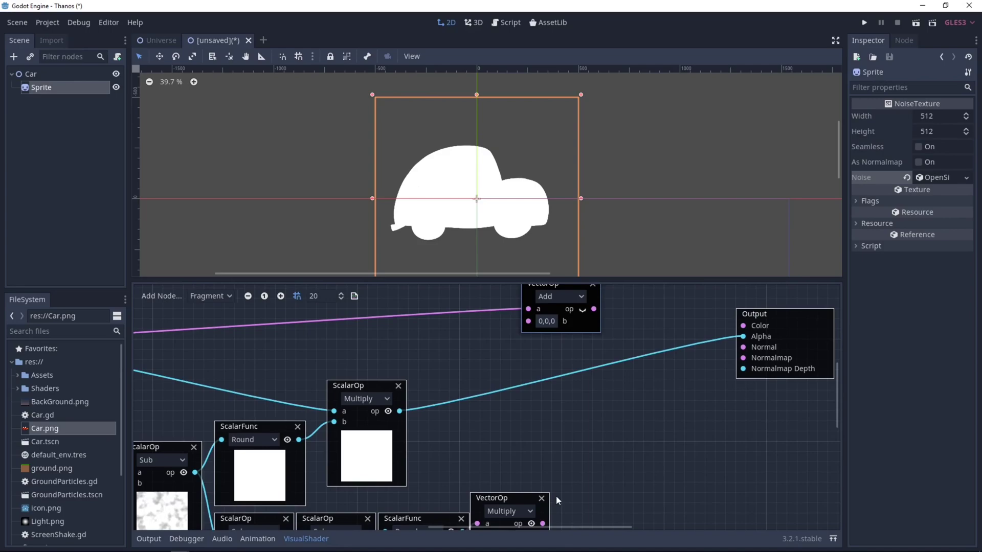
drag(543, 521, 528, 318)
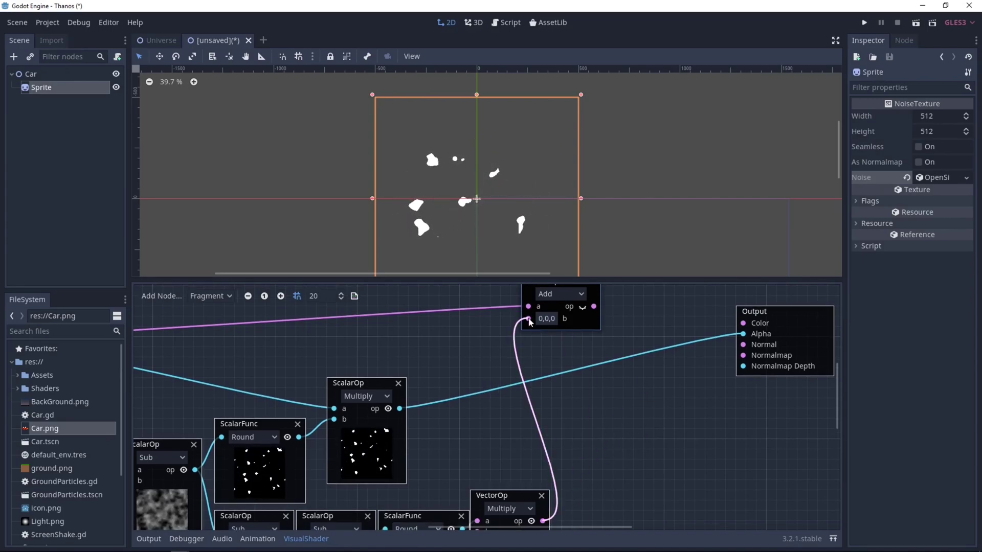
middle_drag(582, 313, 582, 361)
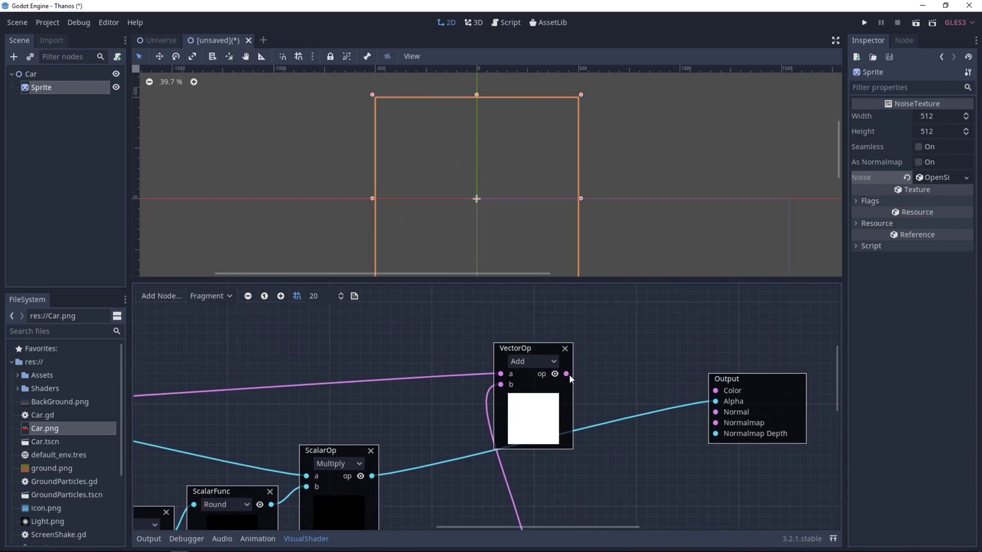
drag(582, 361, 570, 343)
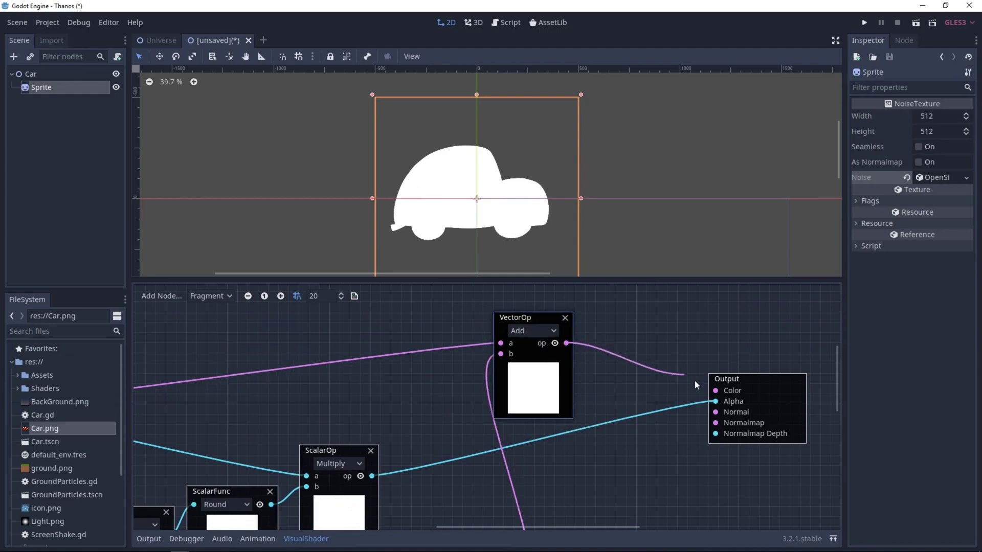
drag(694, 384, 716, 389)
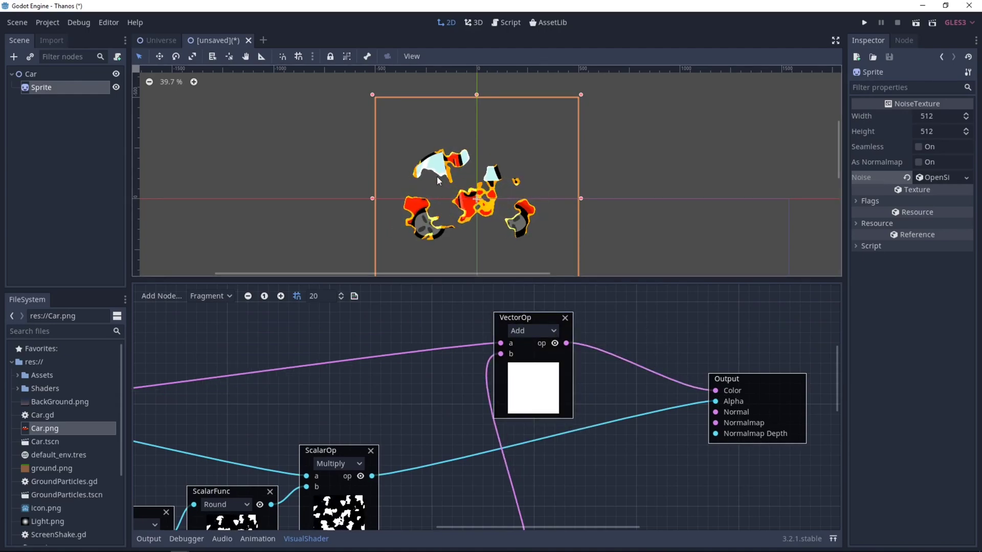
scroll(437, 177, up, 2)
middle_drag(464, 204, 488, 201)
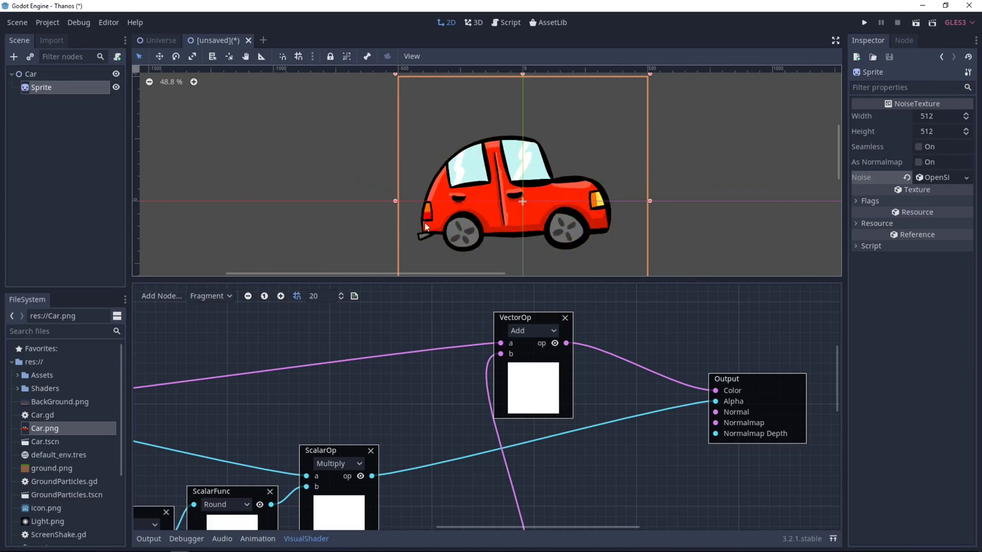
Step: Reselect the Sprite's shader graph and remove the orange Color node
scroll(575, 362, down, 5)
scroll(575, 379, up, 3)
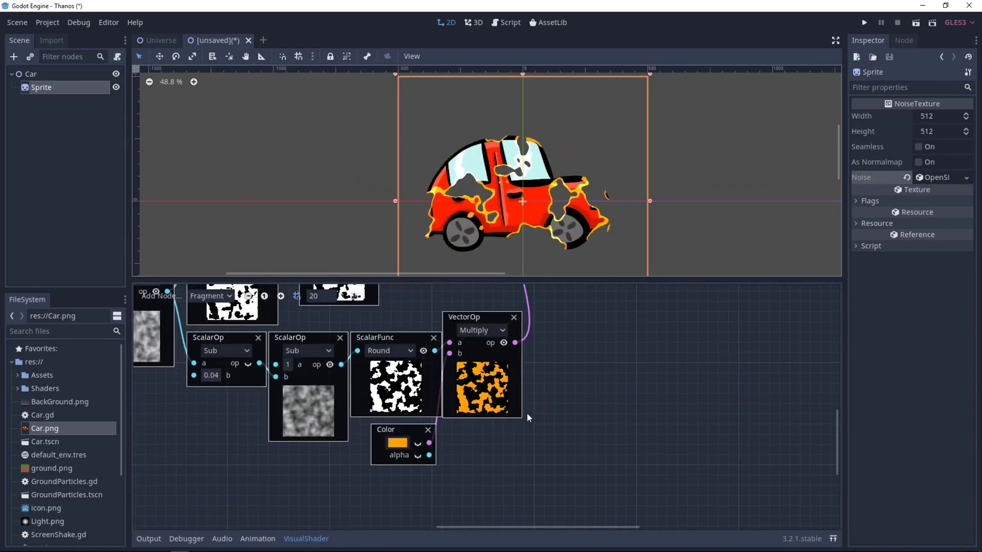
middle_drag(527, 413, 647, 425)
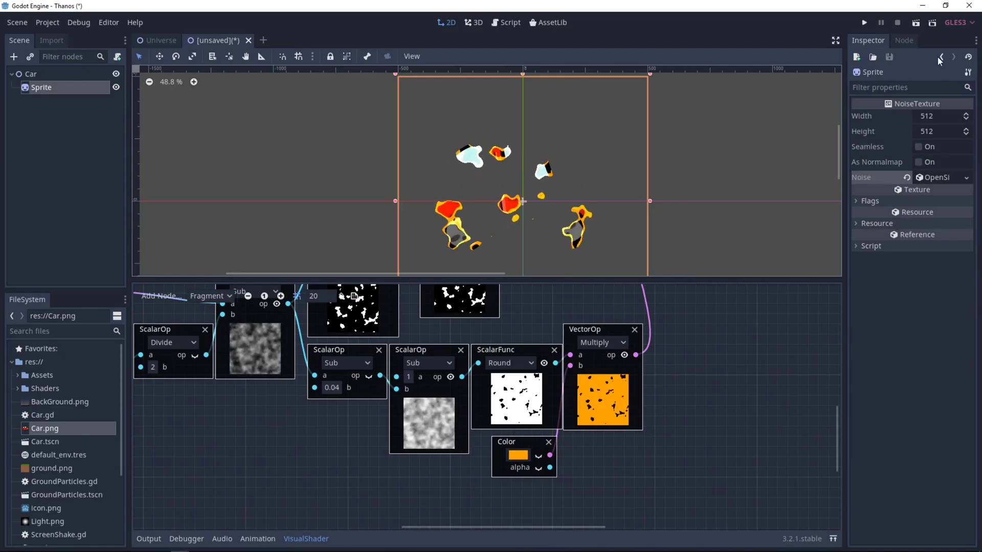
click(940, 57)
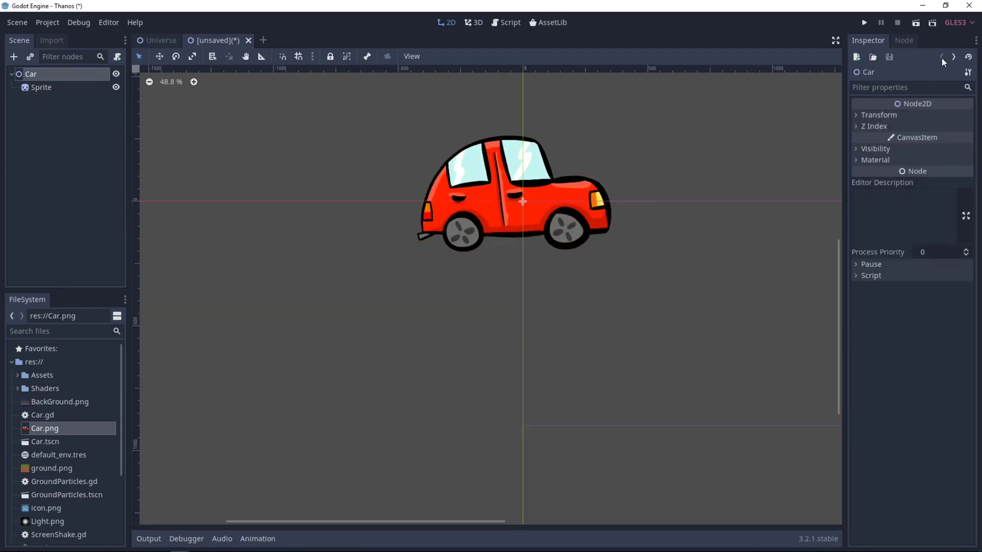
click(41, 88)
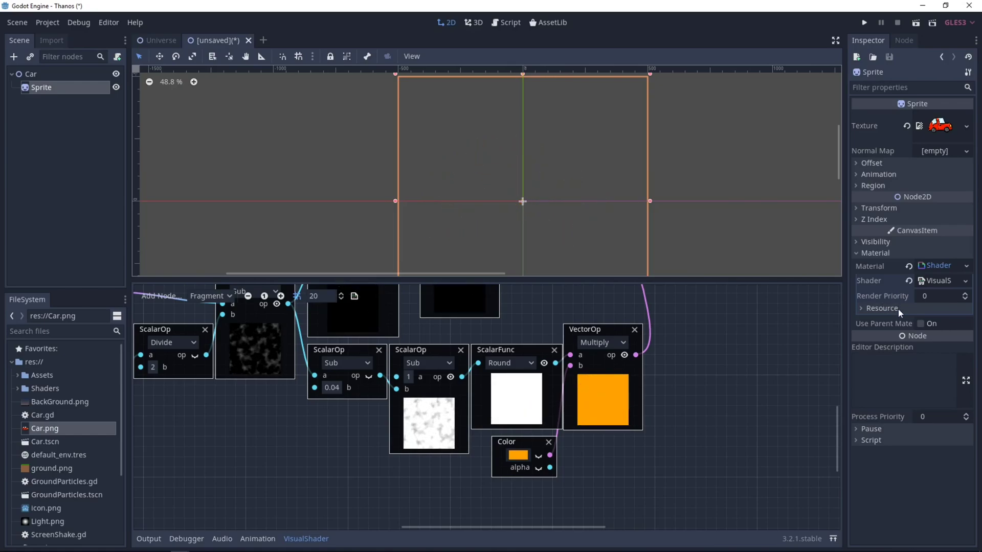
middle_drag(663, 424, 738, 419)
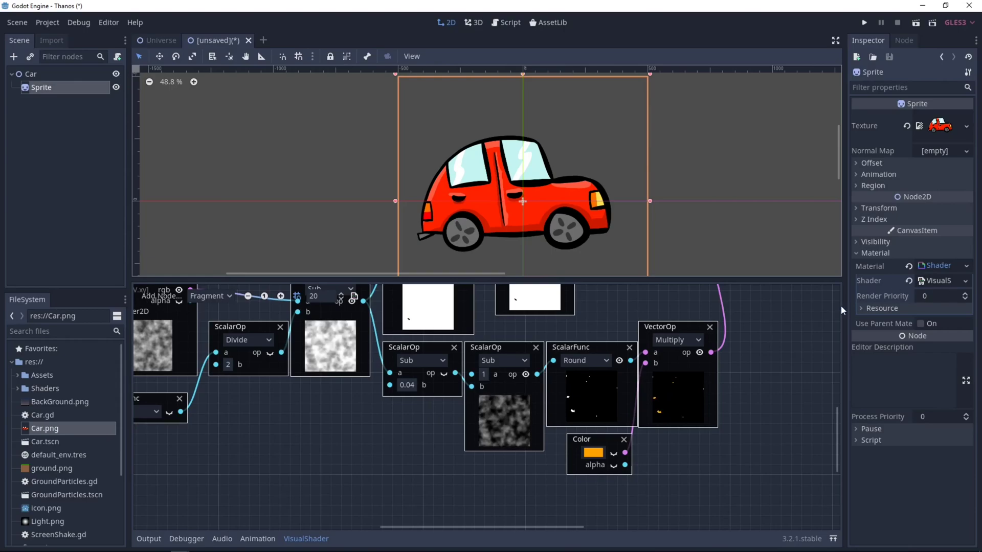
middle_drag(646, 460, 613, 435)
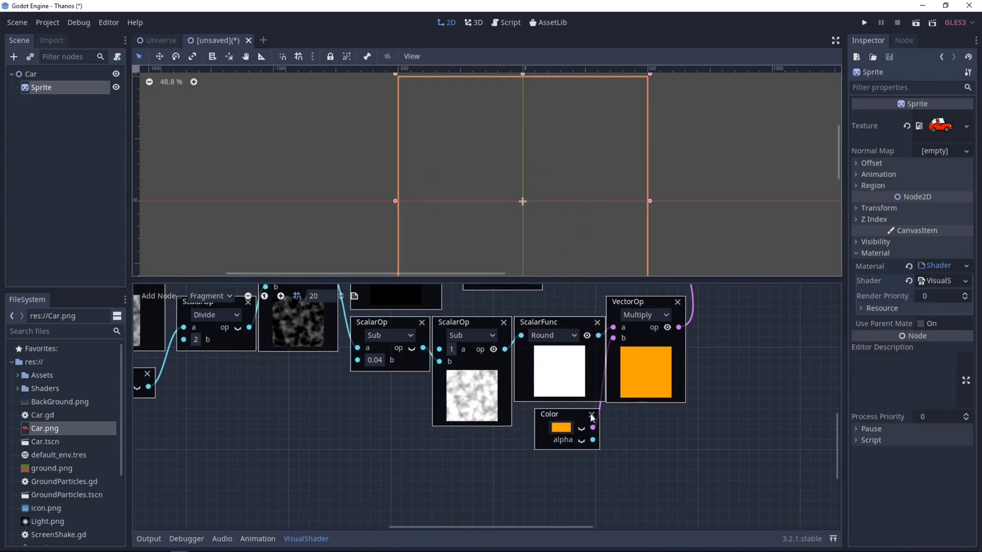
click(592, 415)
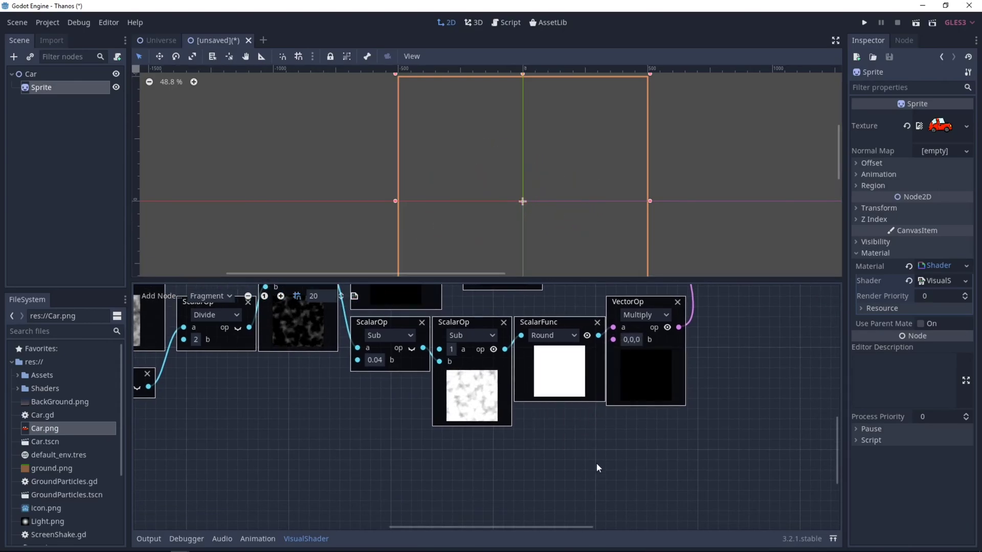
Step: Add a ColorUniform node in place of the removed Color node
right_click(597, 464)
text(add)
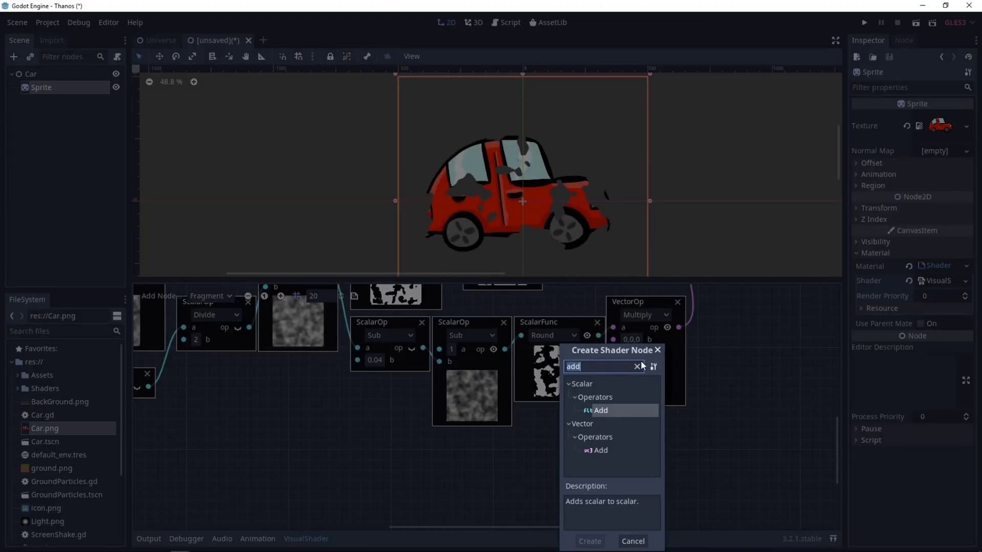
click(638, 366)
text(color)
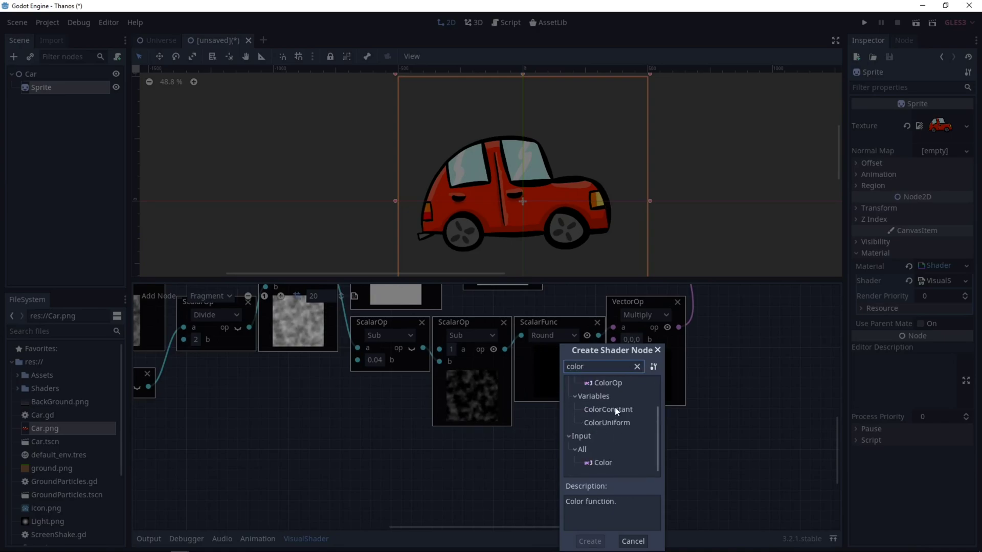
scroll(601, 462, up, 1)
click(619, 433)
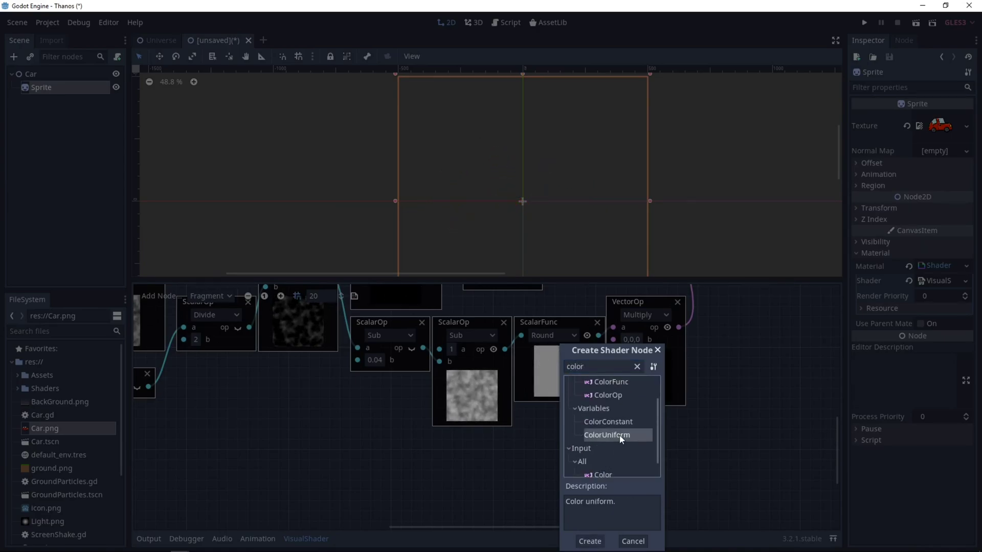
double_click(619, 433)
drag(641, 477, 614, 338)
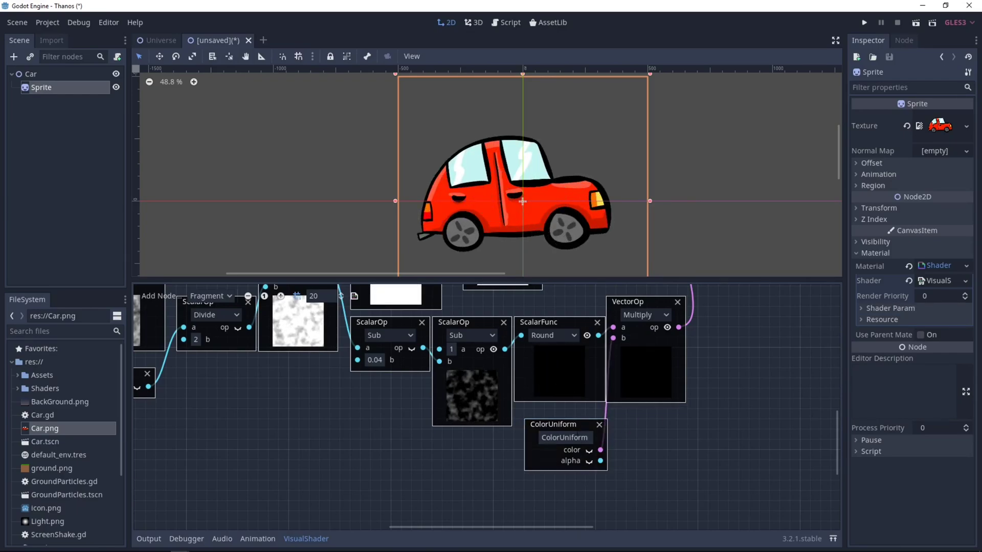
drag(553, 425, 543, 424)
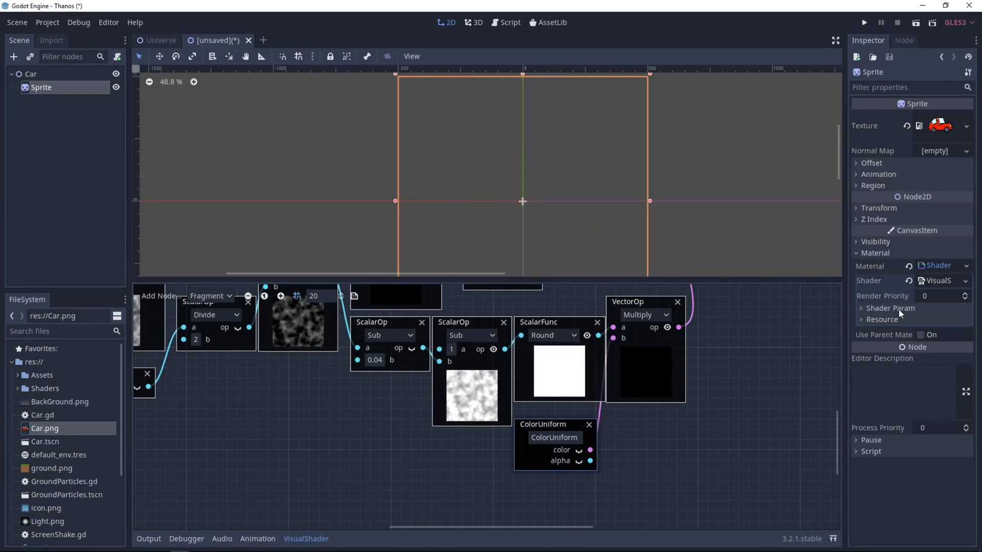
Step: Set the Color Uniform shader parameter to bright cyan 00edff in the Inspector
click(885, 308)
click(947, 318)
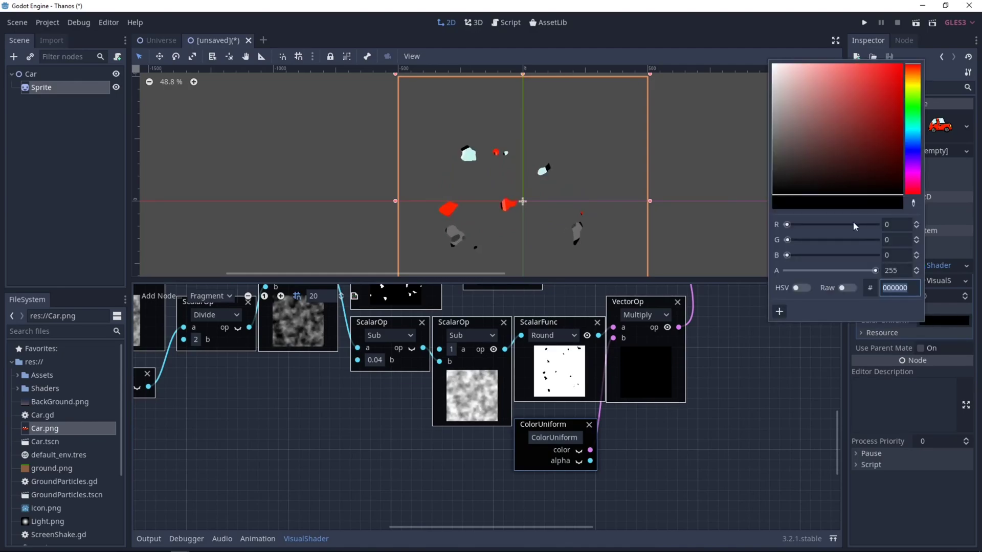
drag(857, 130, 850, 111)
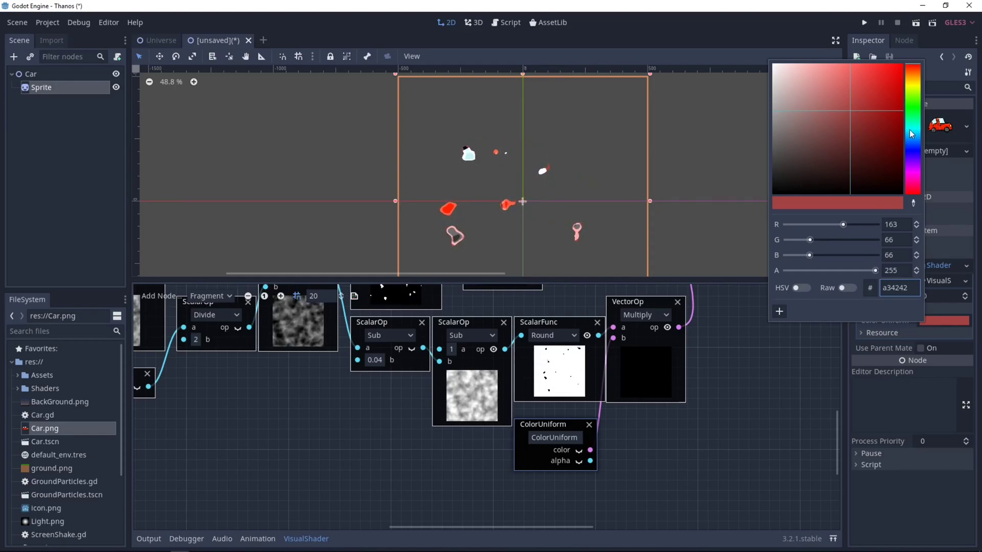
click(911, 134)
drag(890, 136, 924, 43)
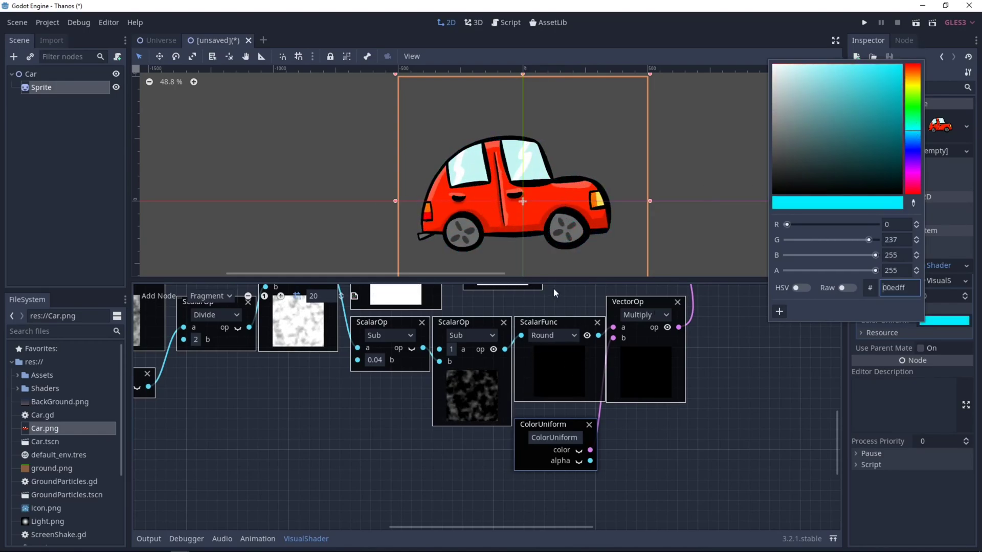
click(709, 480)
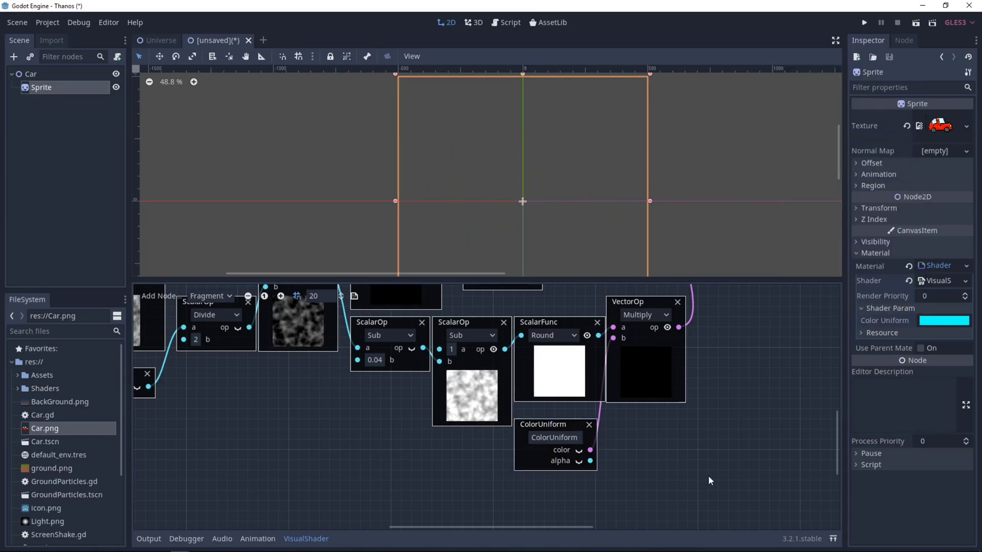
Step: Move the time Input and Sin nodes left and unplug Sin from Divide's a input
middle_drag(374, 437, 493, 462)
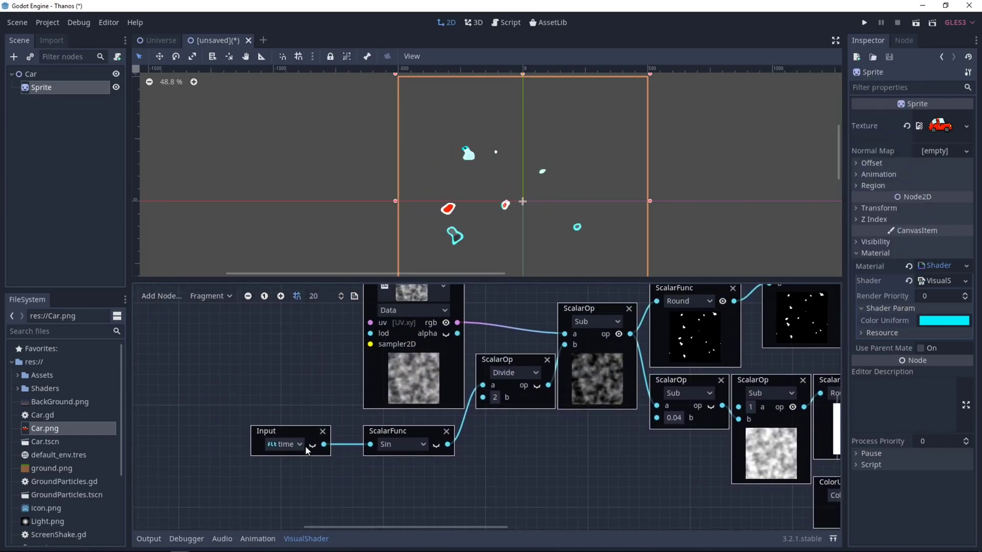
drag(287, 429, 237, 436)
drag(409, 431, 327, 429)
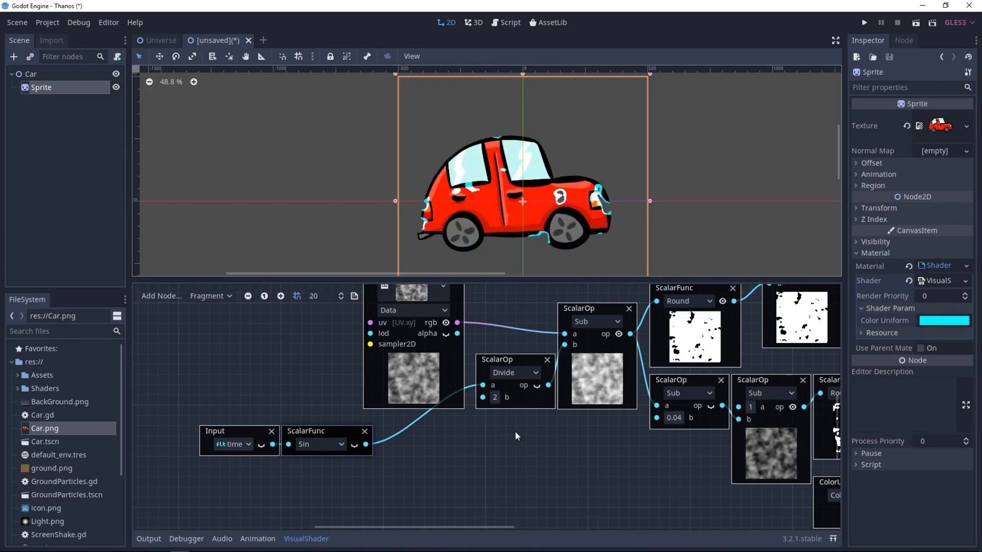
mouse_move(326, 431)
mouse_down()
mouse_move(337, 431)
mouse_move(323, 428)
mouse_up()
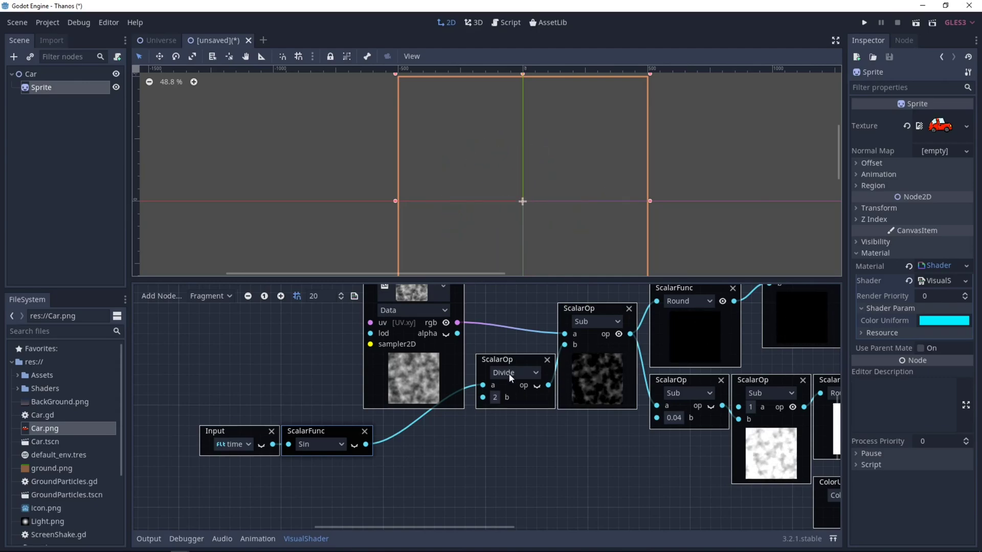
drag(482, 385, 417, 454)
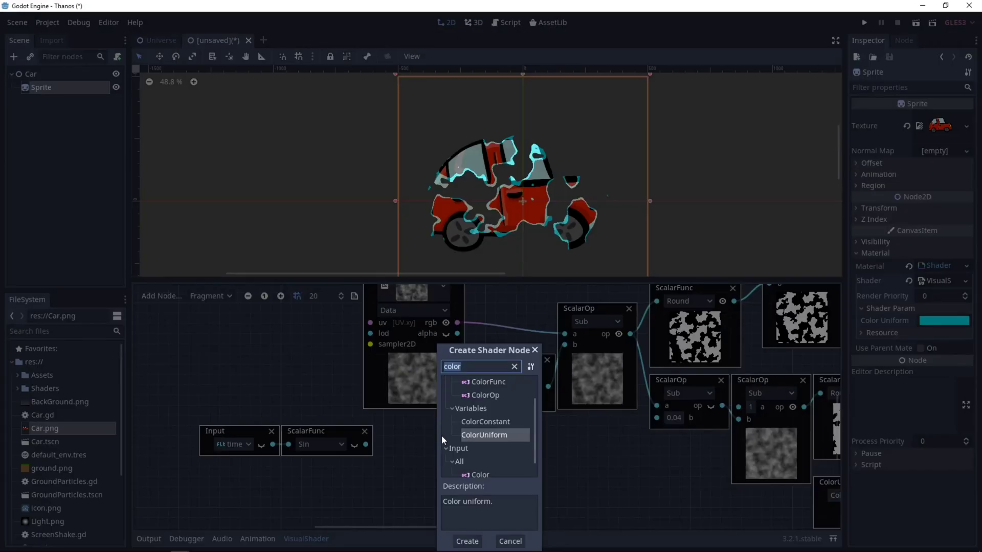
Step: Add a ScalarUniform node connected to the Divide node's a input
key(Escape)
right_click(453, 445)
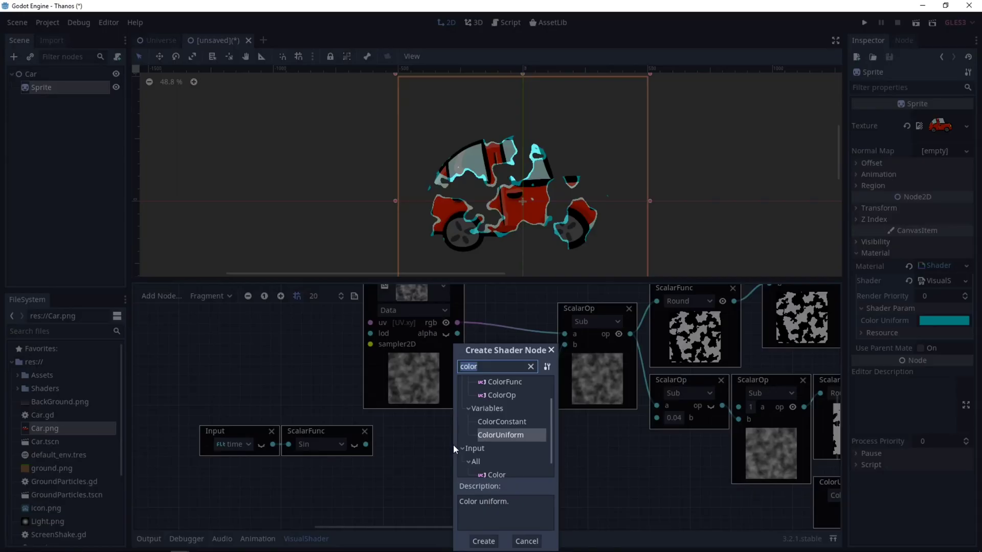
text(scal)
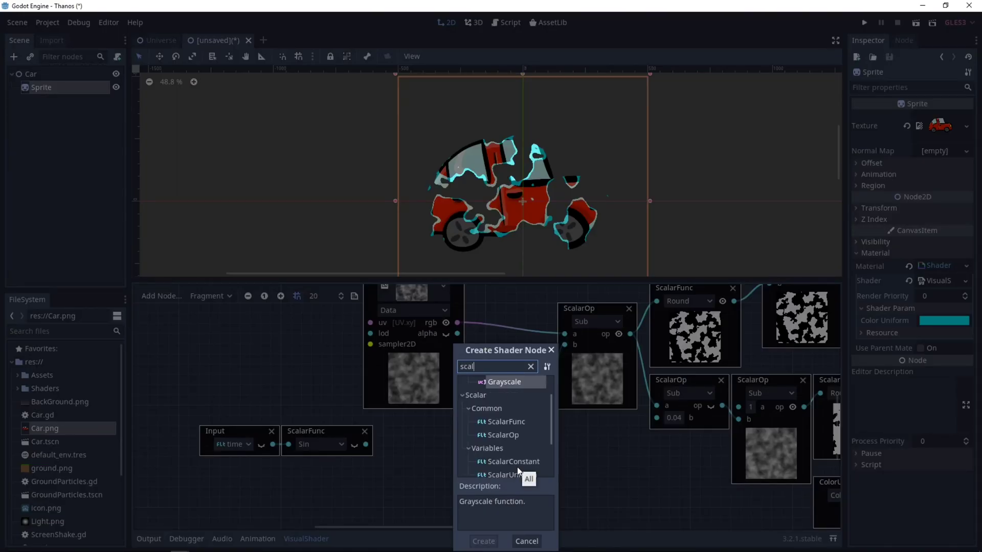
click(511, 475)
double_click(511, 474)
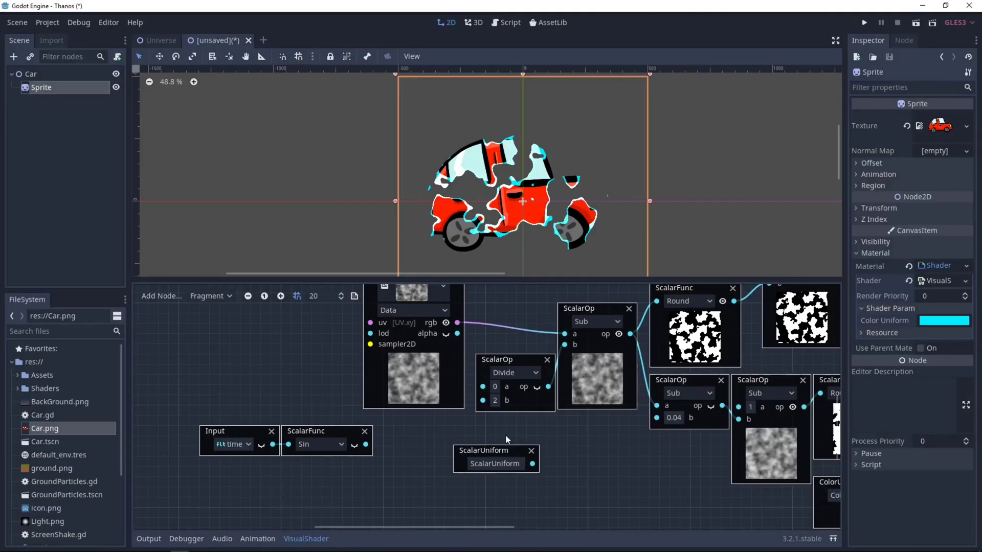
drag(533, 466, 483, 386)
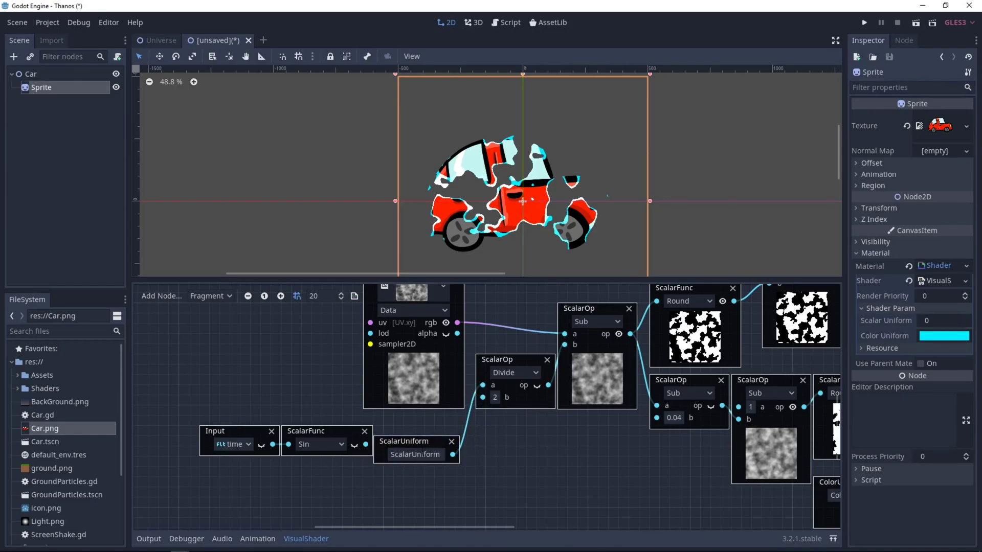
drag(417, 442, 438, 432)
Step: Rename the ScalarUniform to dissolveRate
click(435, 445)
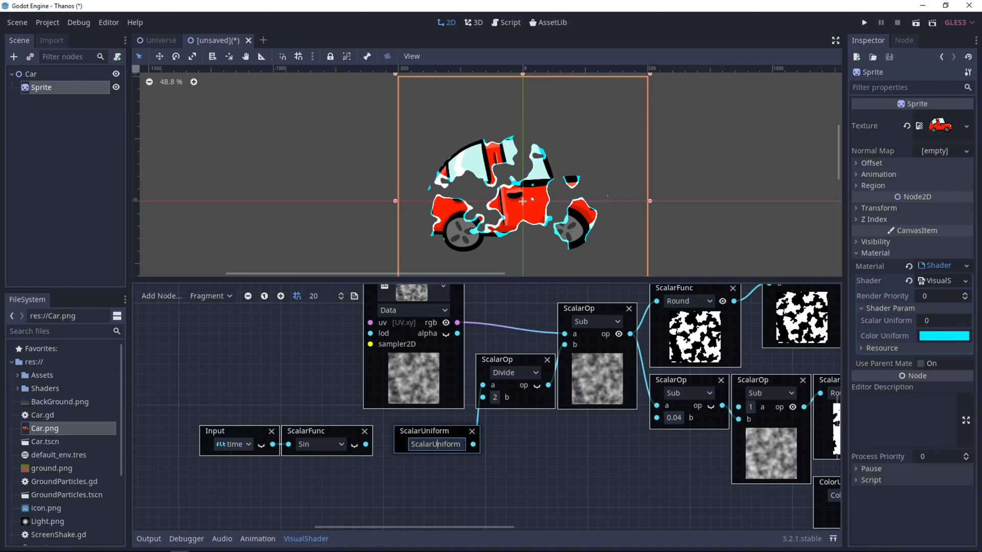
double_click(454, 446)
click(459, 444)
double_click(460, 444)
key(BackSpace)
text(dissolveRate)
key(Return)
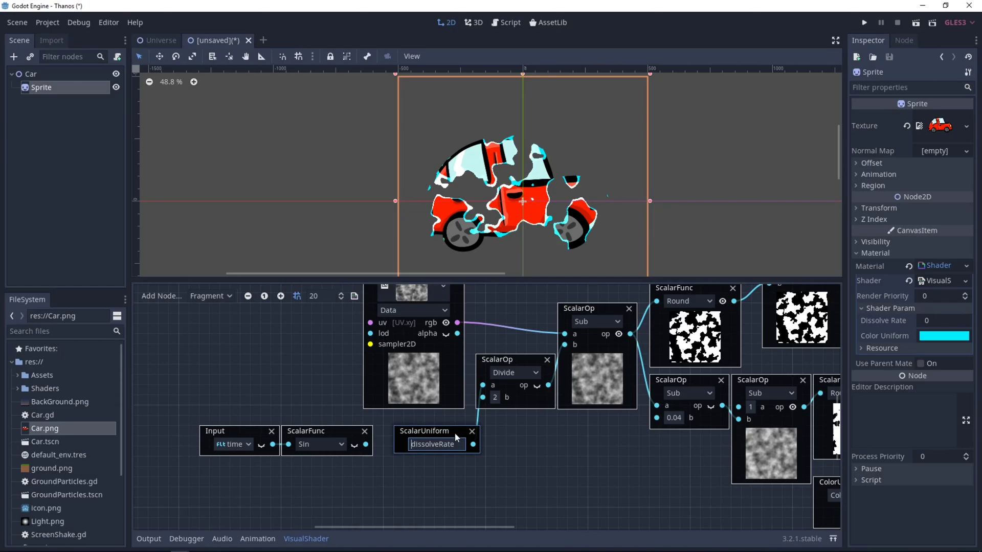
drag(455, 433, 444, 428)
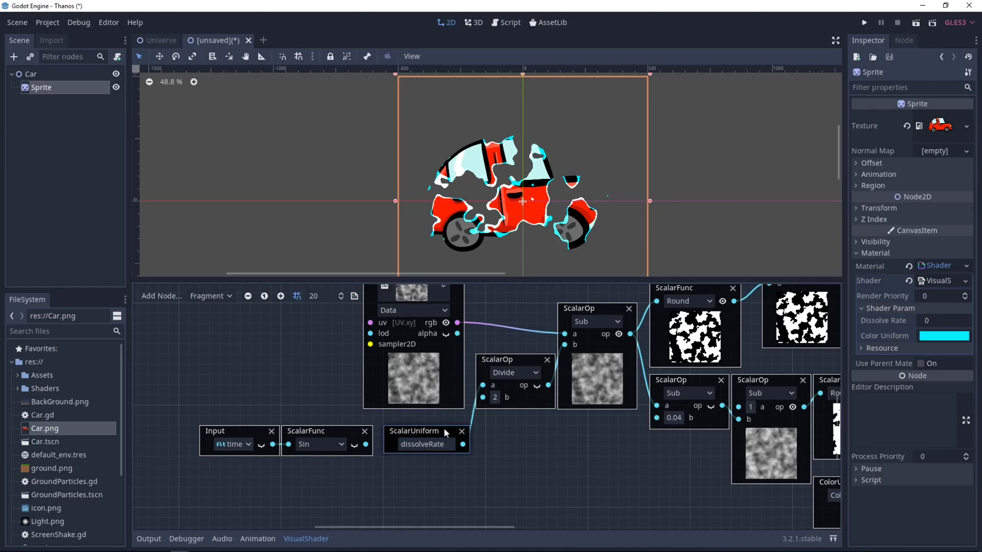
Step: Try Dissolve Rate values in the Inspector, committing -1
click(927, 320)
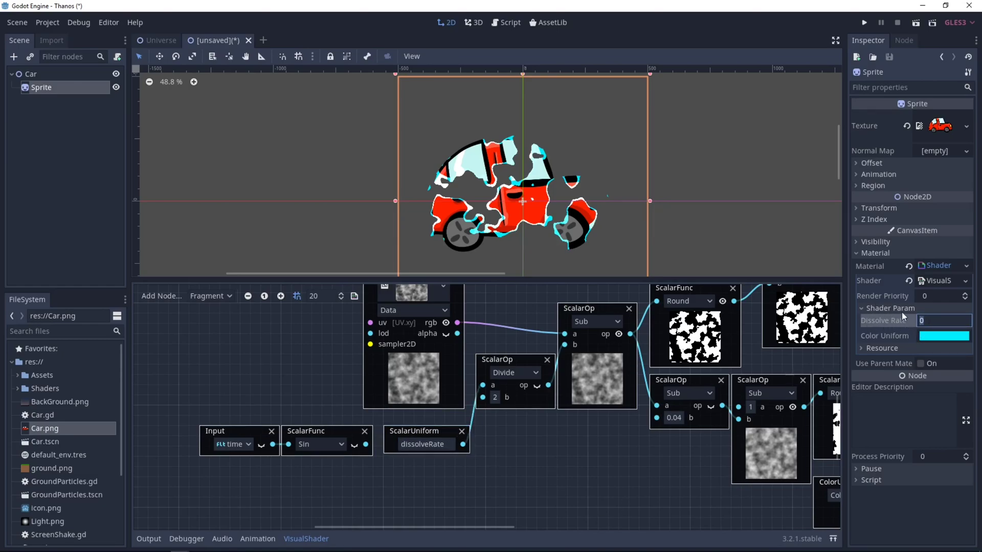
click(935, 321)
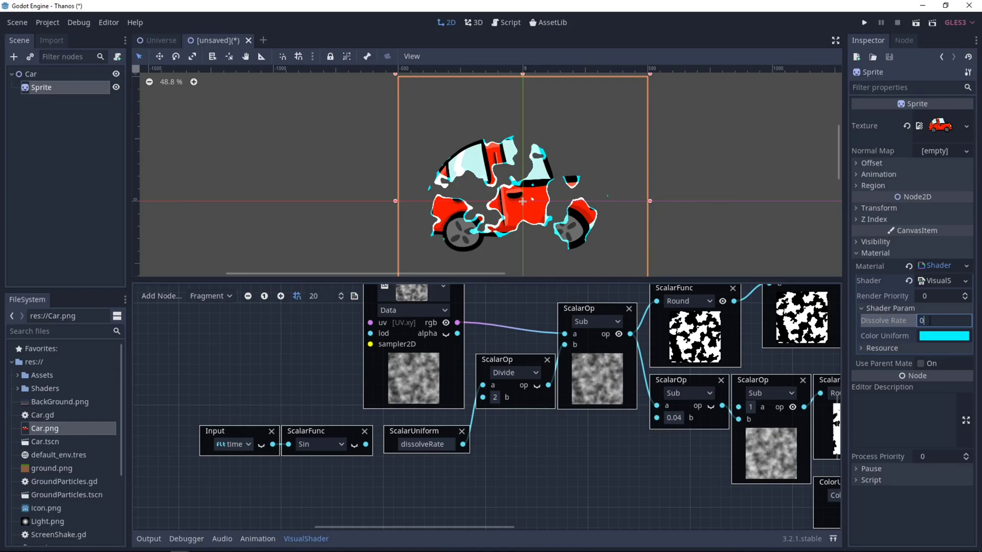
click(914, 322)
mouse_move(933, 321)
mouse_down()
mouse_move(962, 321)
mouse_move(921, 321)
mouse_move(945, 325)
mouse_up()
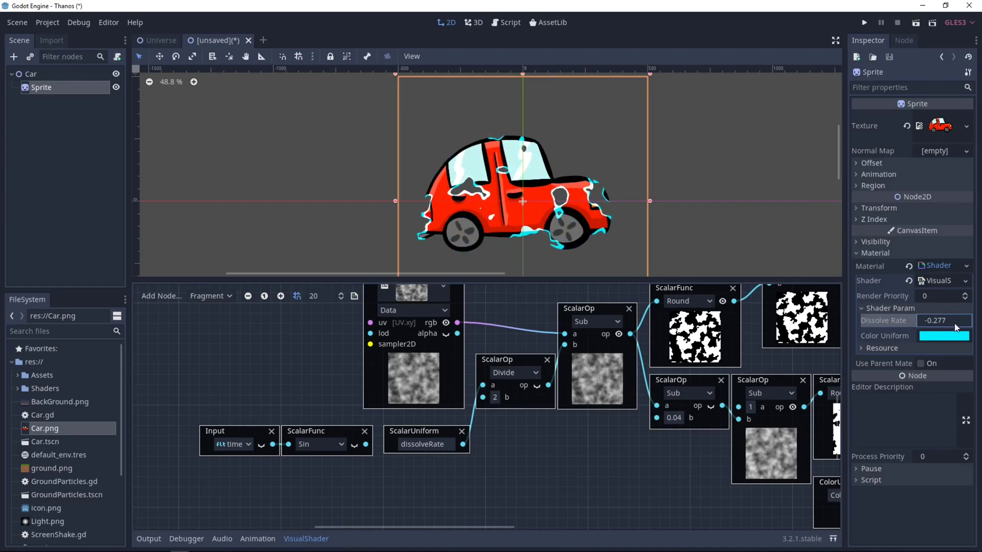
click(955, 327)
text(-1)
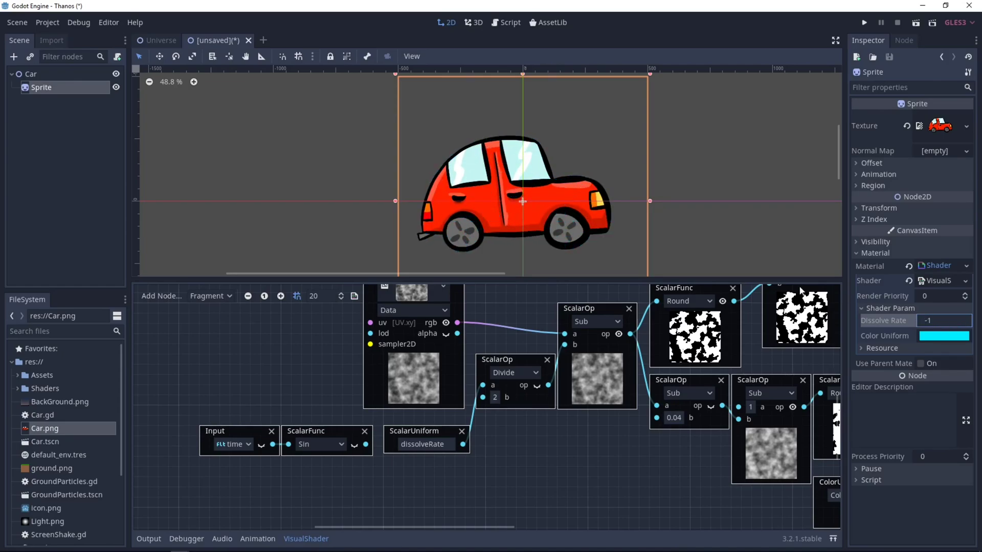
key(Return)
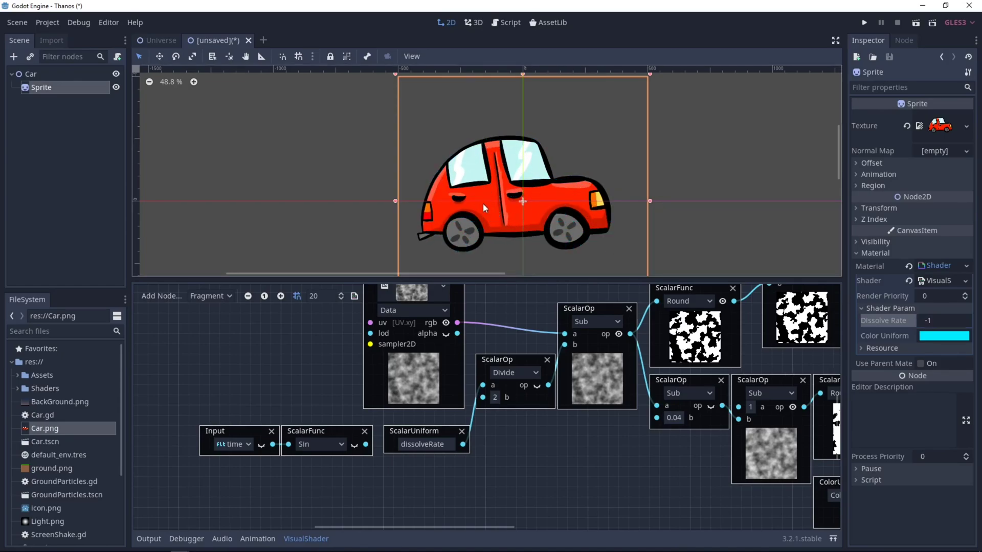
Step: Test Dissolve Rate at 1, return it to -1, then drag it upward
click(933, 320)
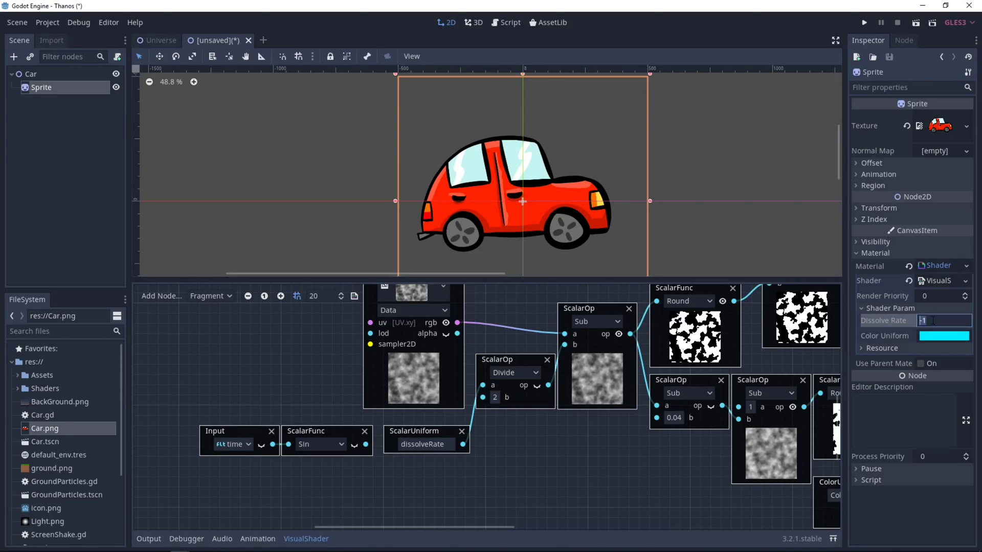
text(1)
key(Return)
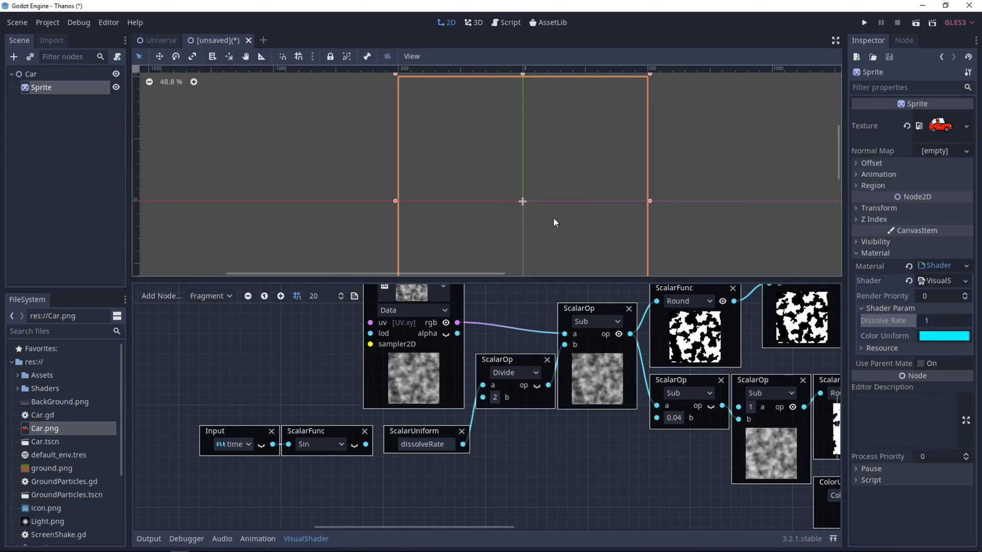
click(953, 320)
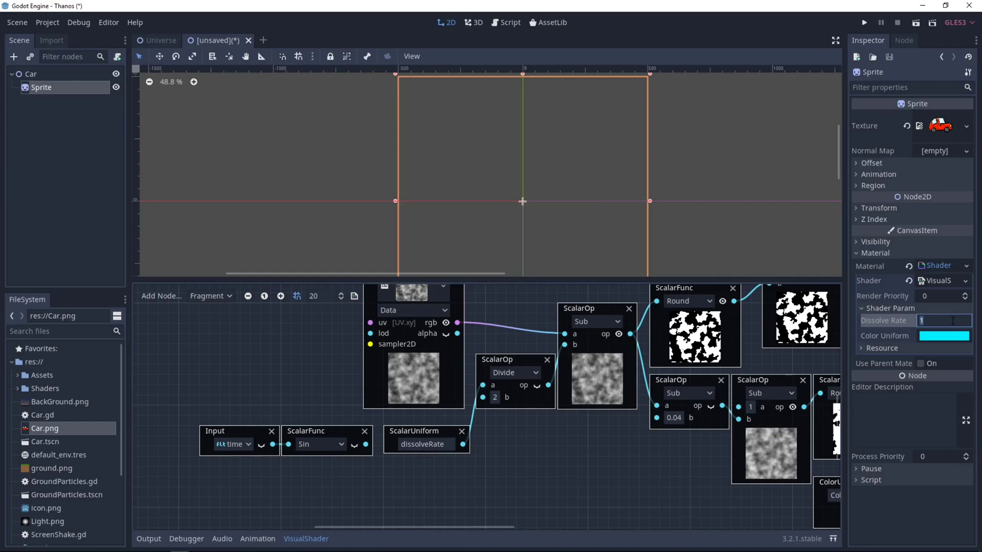
key(Return)
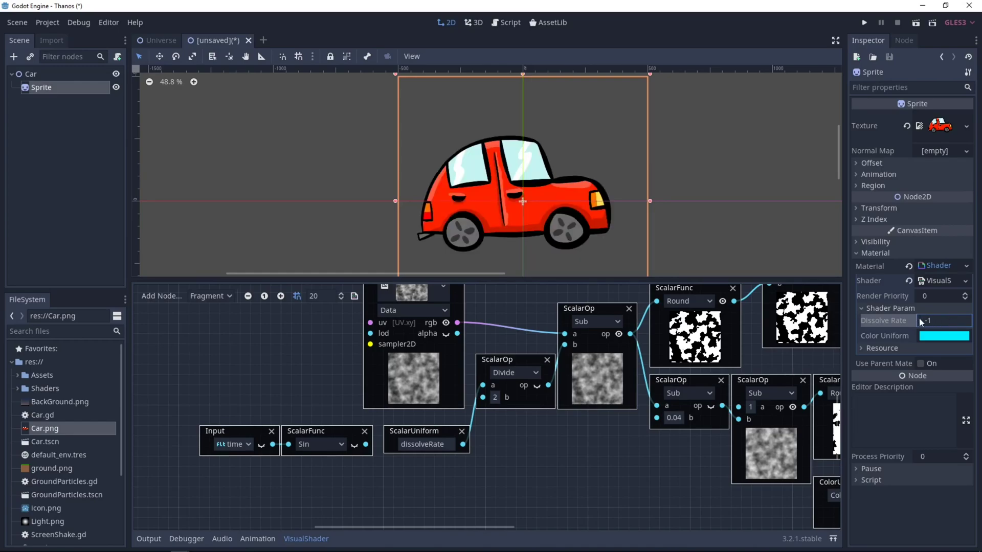
mouse_move(923, 322)
mouse_down()
mouse_move(951, 323)
mouse_move(910, 322)
mouse_up()
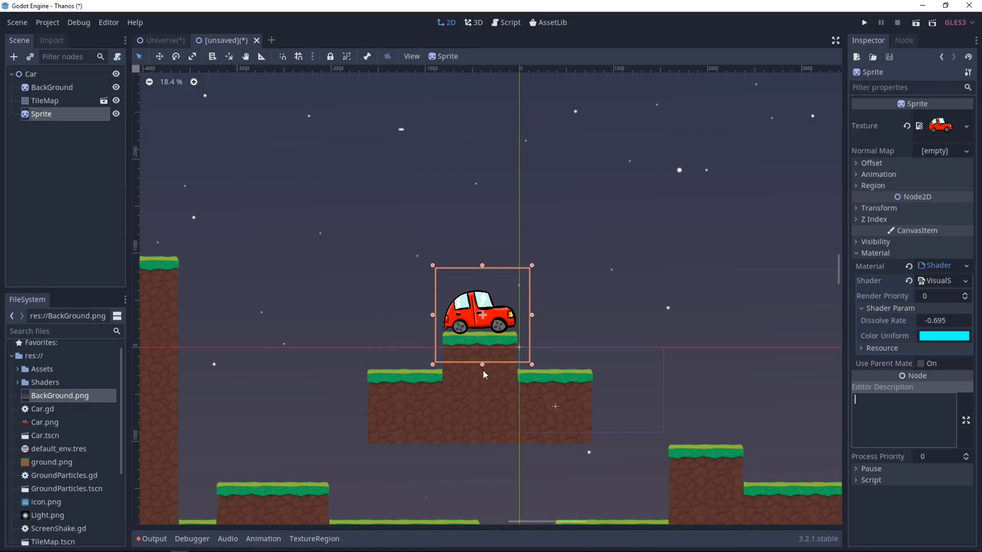
Step: Drag Dissolve Rate to about 0.006 and zoom in on the partly dissolved car
click(927, 322)
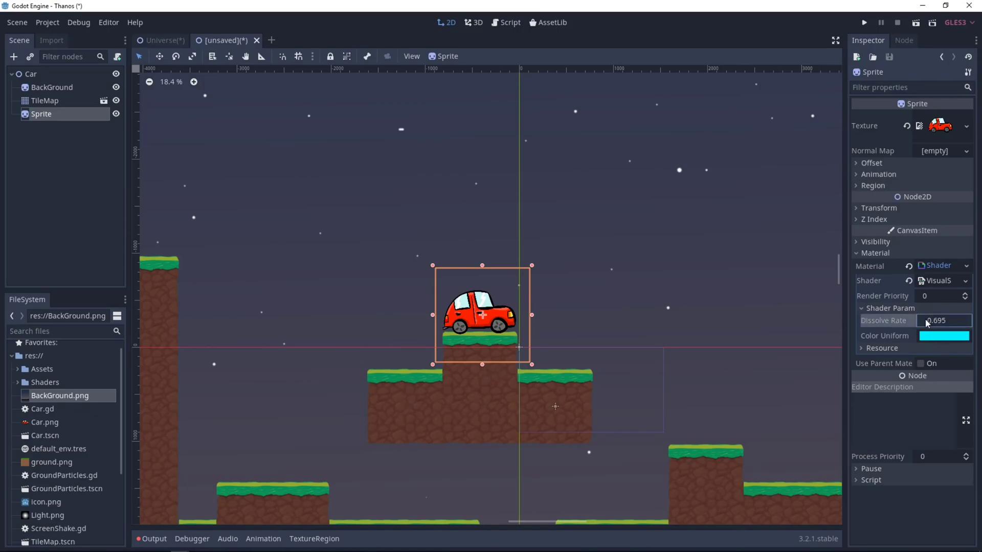
mouse_move(928, 322)
mouse_down()
mouse_move(959, 321)
mouse_move(933, 321)
mouse_up()
scroll(468, 331, up, 10)
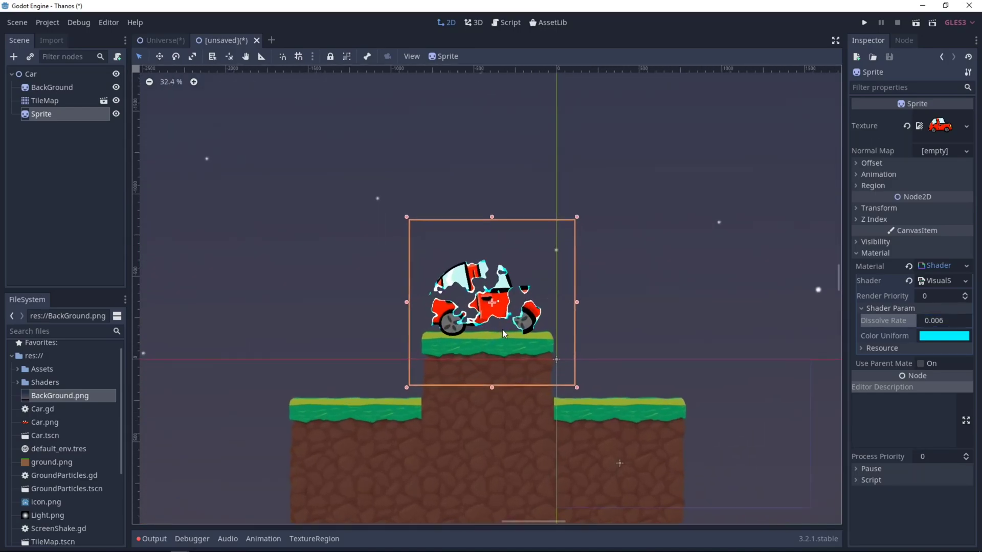
scroll(470, 334, up, 1)
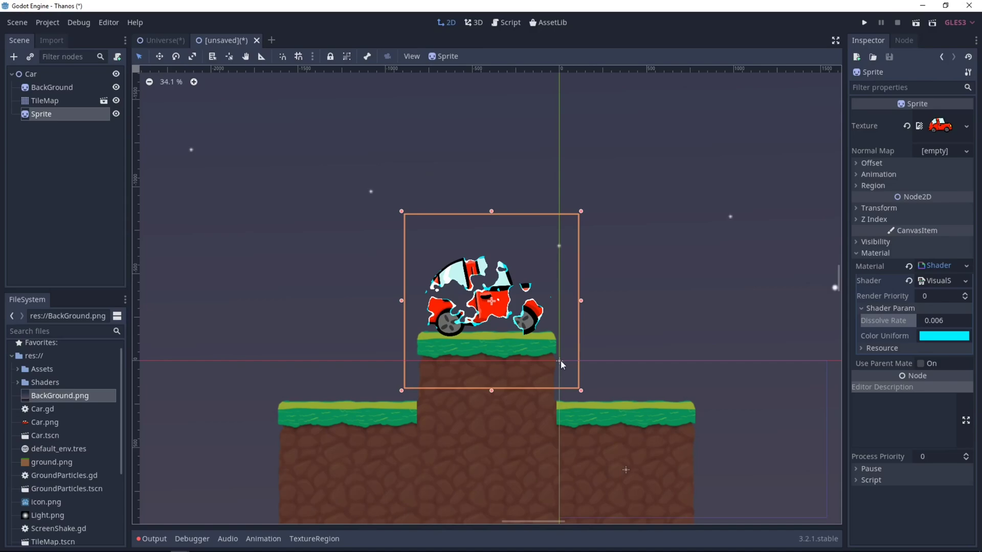
Step: Add a WorldEnvironment child node under the Car node
click(31, 75)
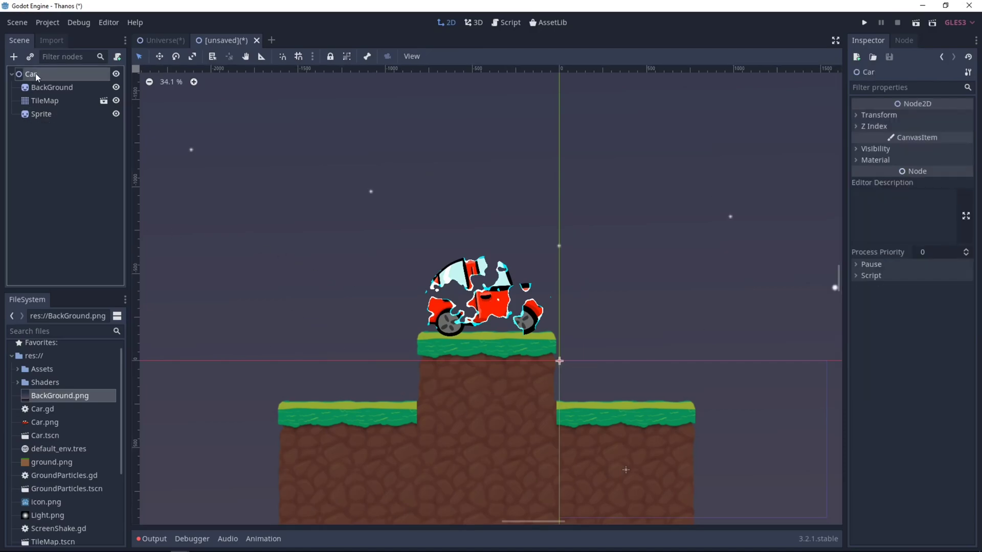
right_click(36, 74)
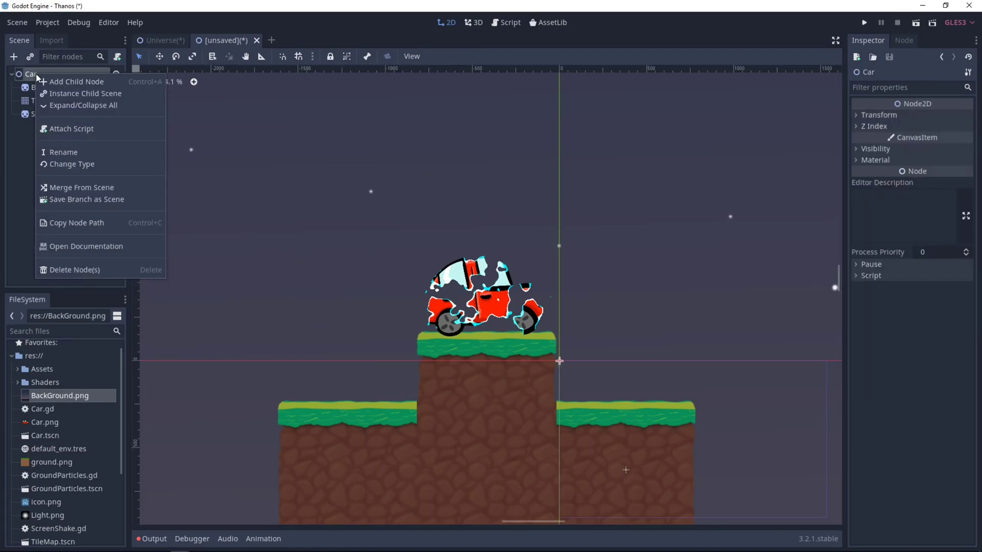
click(72, 82)
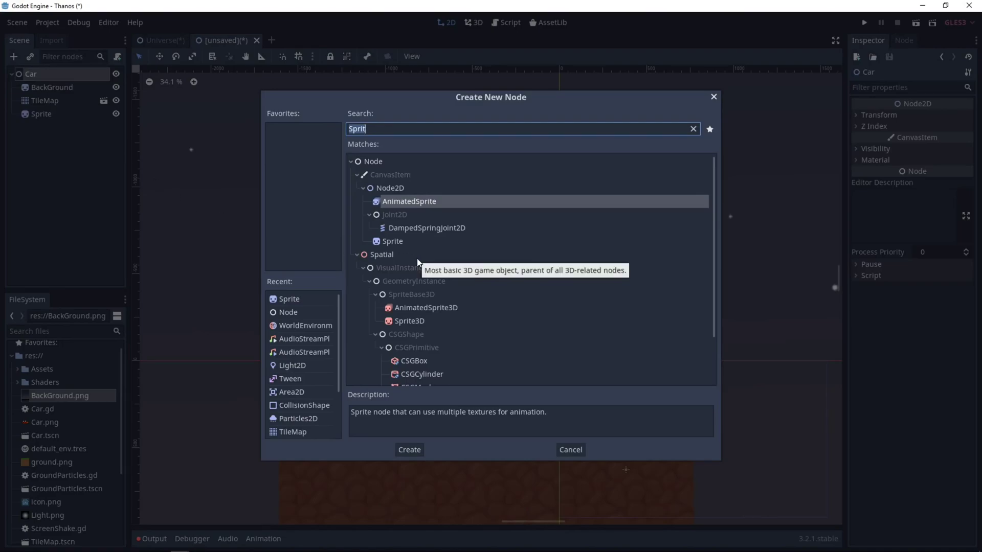
text(envi)
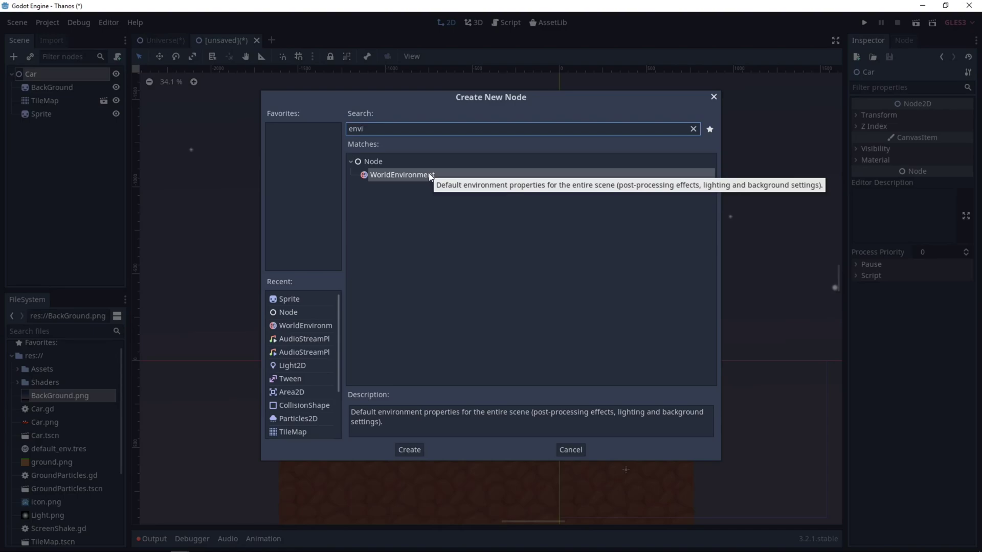
double_click(397, 176)
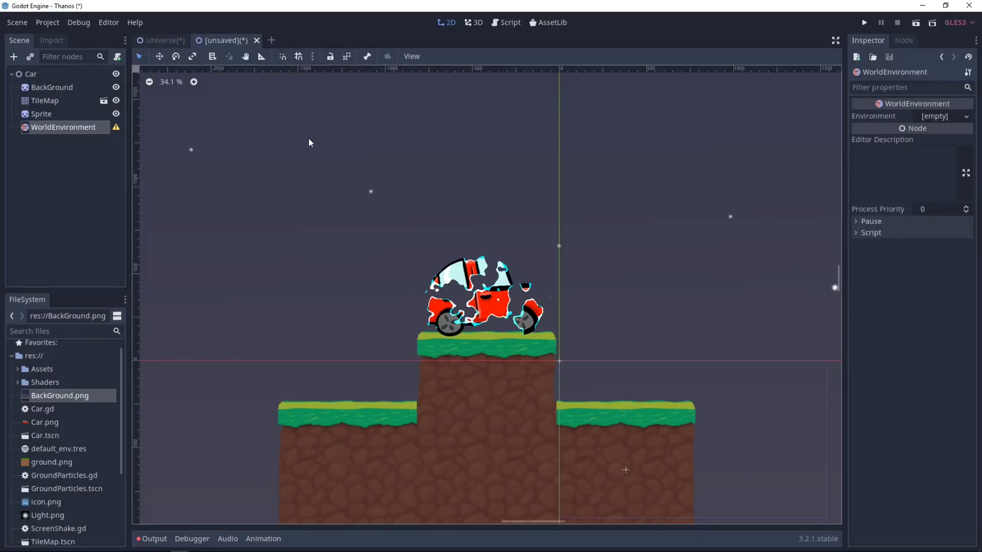
Step: Give it a new Environment with Canvas background mode and Glow enabled
click(938, 117)
click(931, 128)
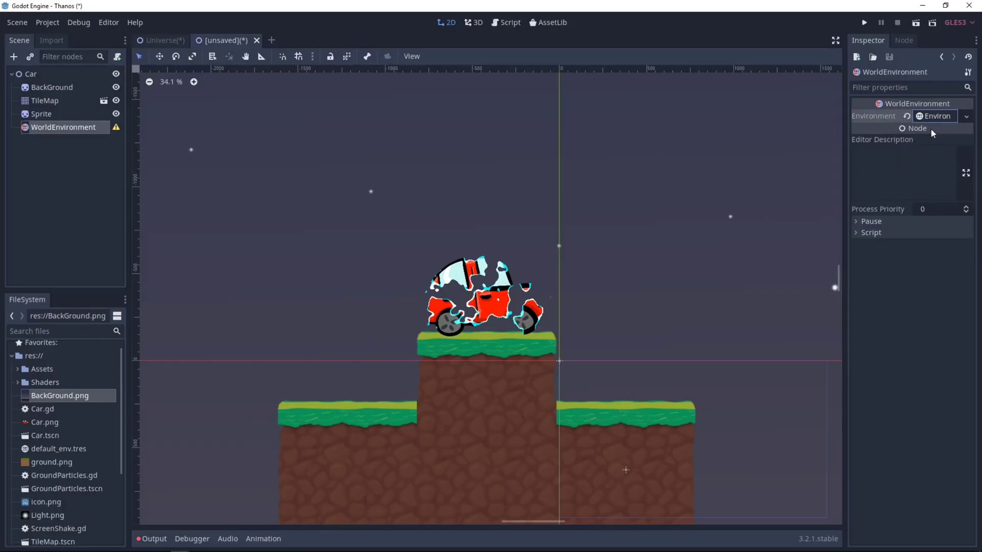
click(937, 119)
click(880, 130)
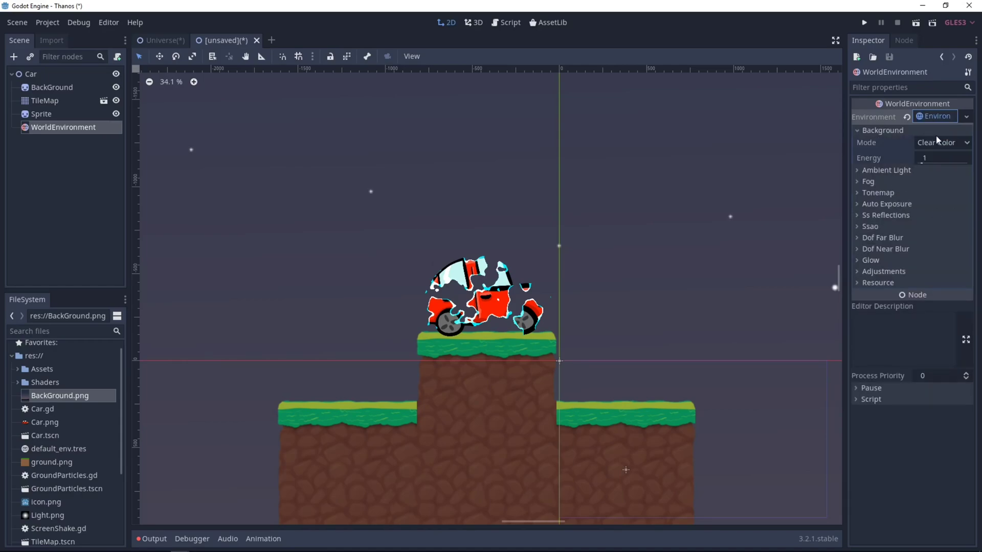
click(944, 141)
click(942, 205)
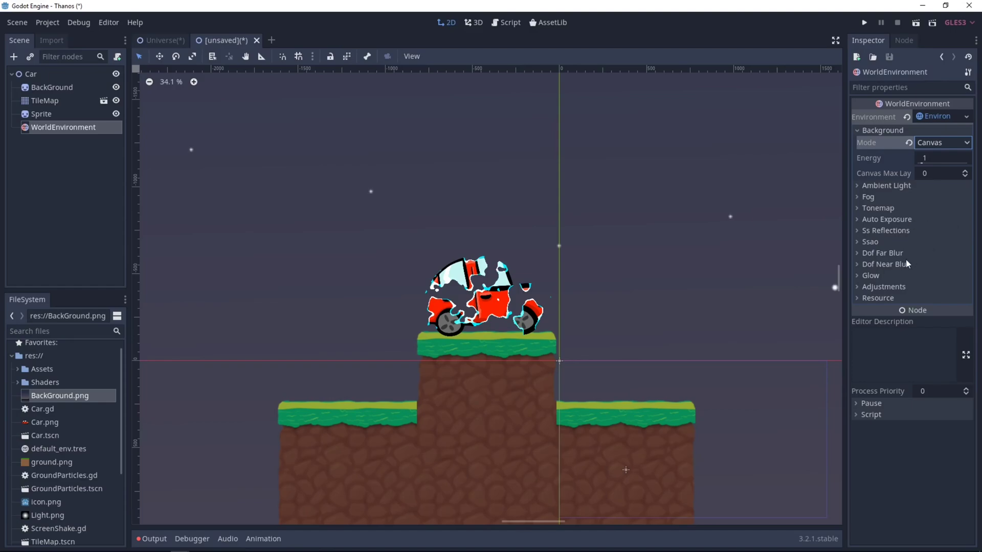
click(871, 276)
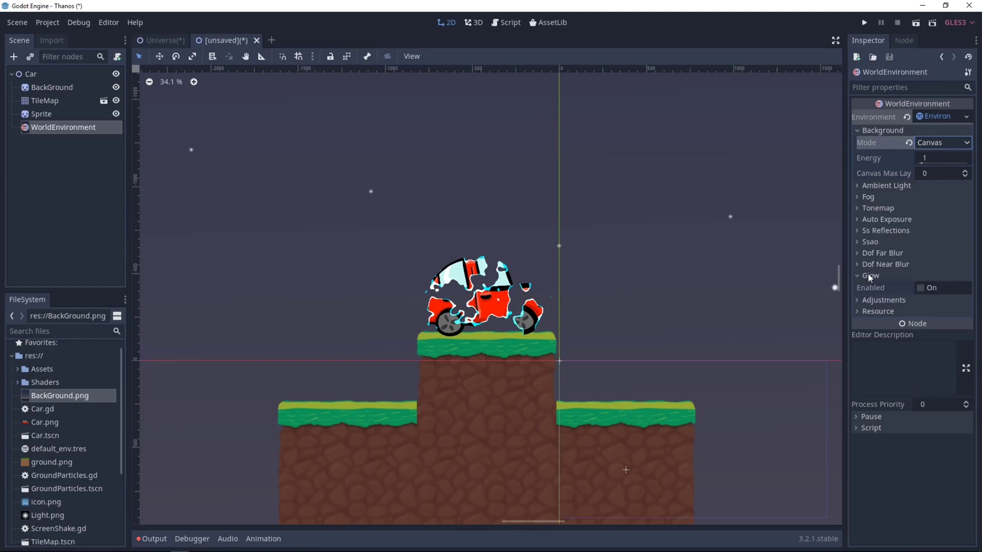
click(920, 287)
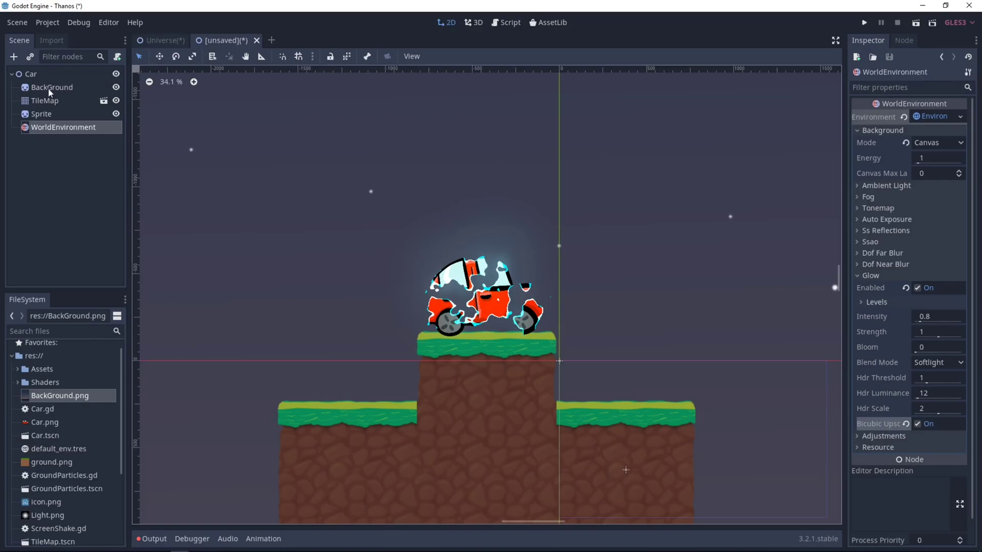
Step: Sweep the Sprite's Dissolve Rate to preview the glowing dissolve, ending at -0.59 with the car intact
click(39, 113)
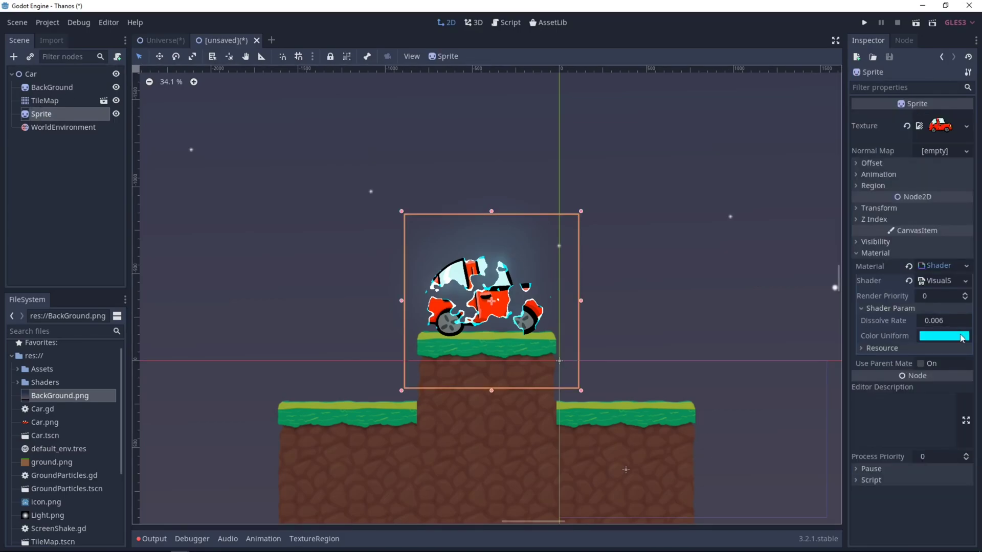
mouse_move(929, 323)
mouse_down()
mouse_move(969, 323)
mouse_move(928, 323)
mouse_up()
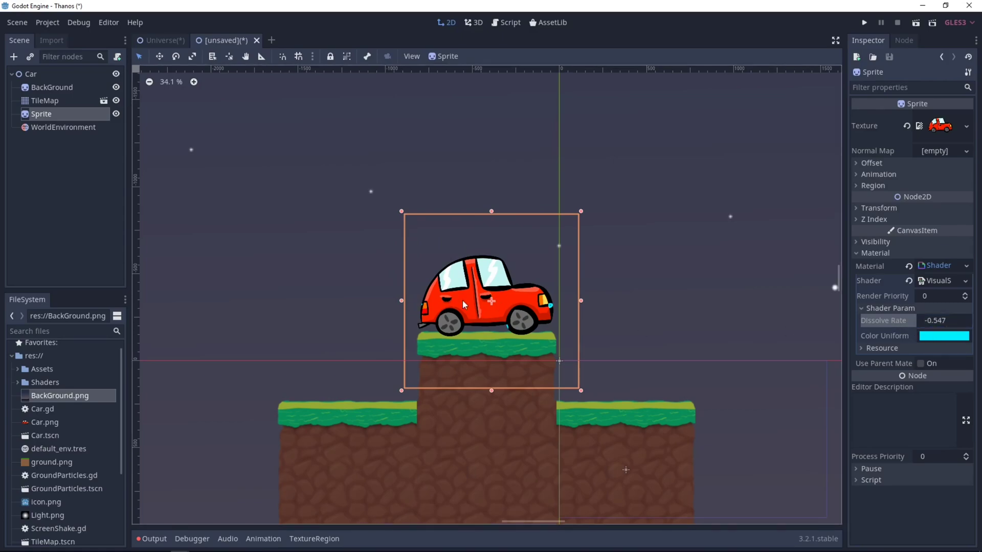
click(936, 320)
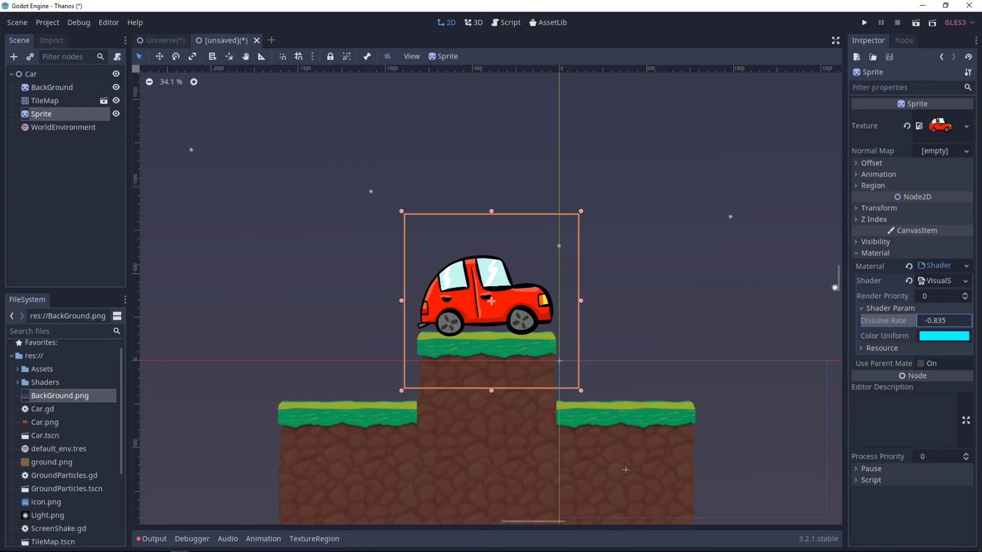
drag(936, 320, 946, 328)
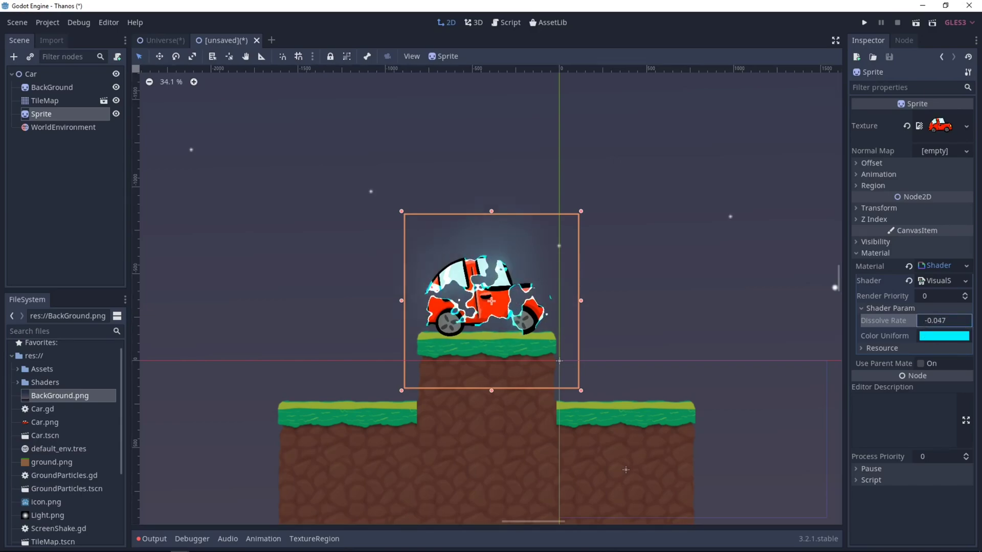
mouse_move(944, 320)
mouse_down()
mouse_move(957, 321)
mouse_move(928, 321)
mouse_up()
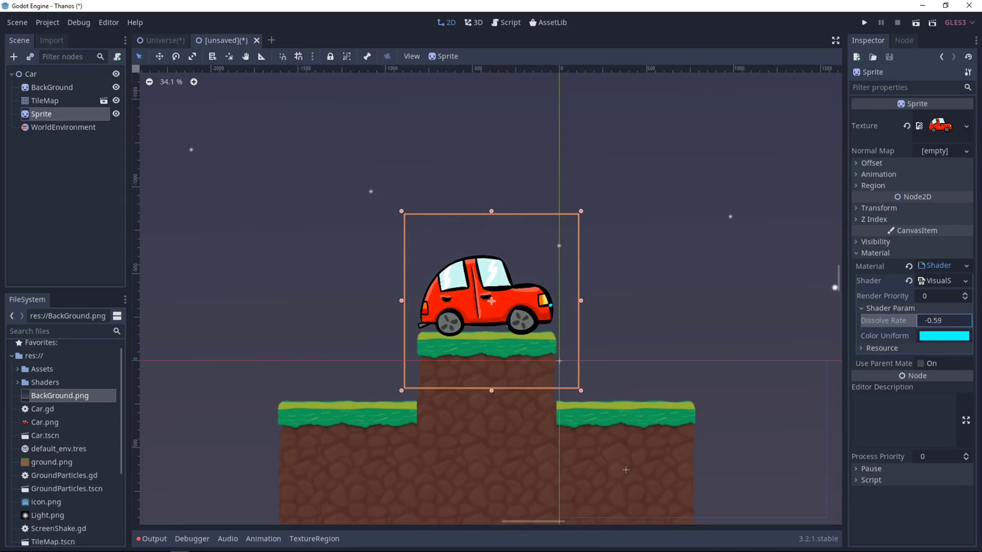
click(60, 189)
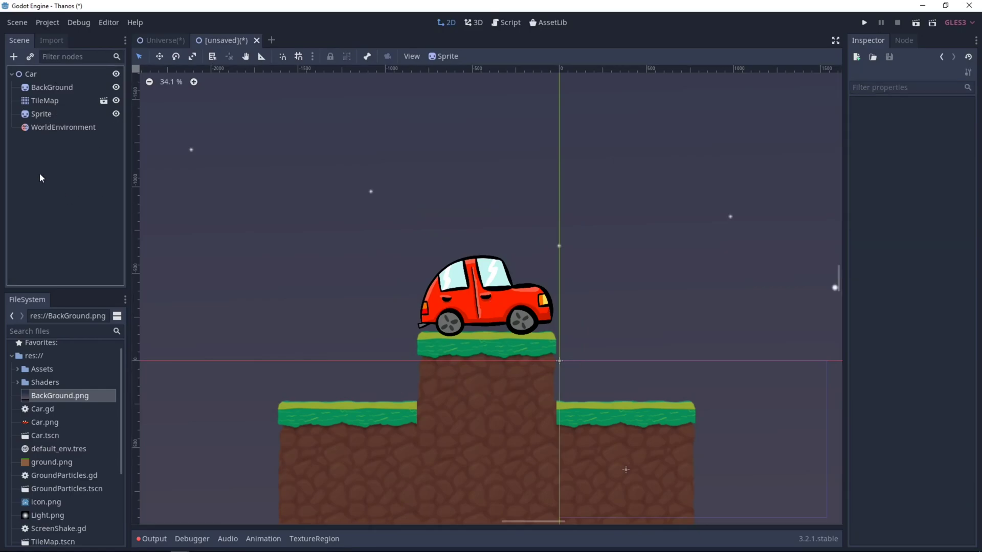
Step: Add a Tween child node to Car and move it under the Sprite
right_click(29, 74)
click(78, 84)
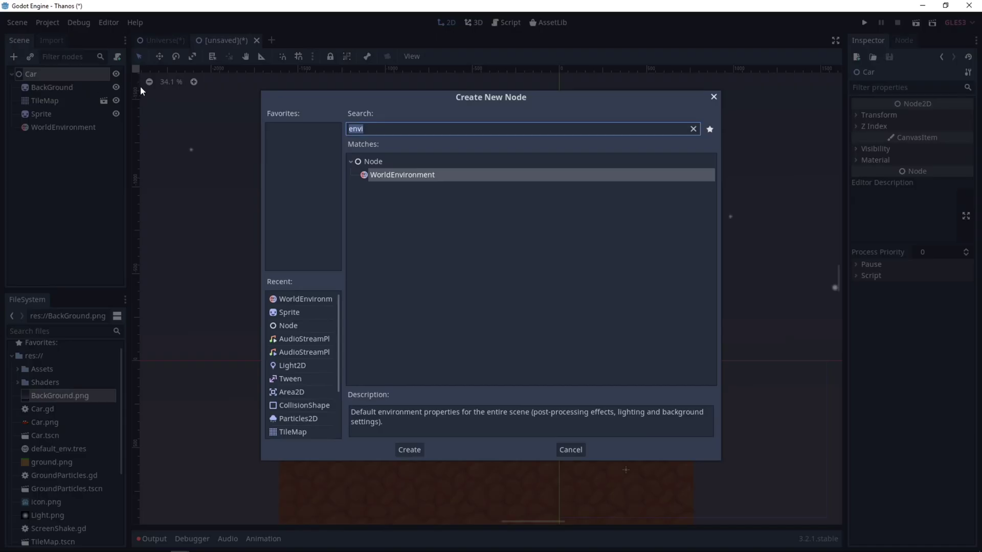
text(tween)
key(Return)
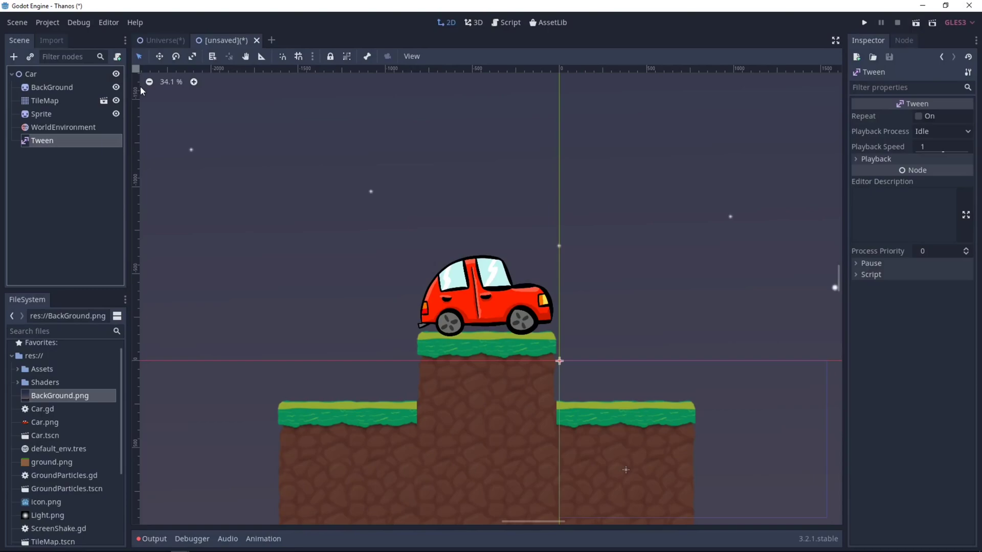
ctrl+click(38, 142)
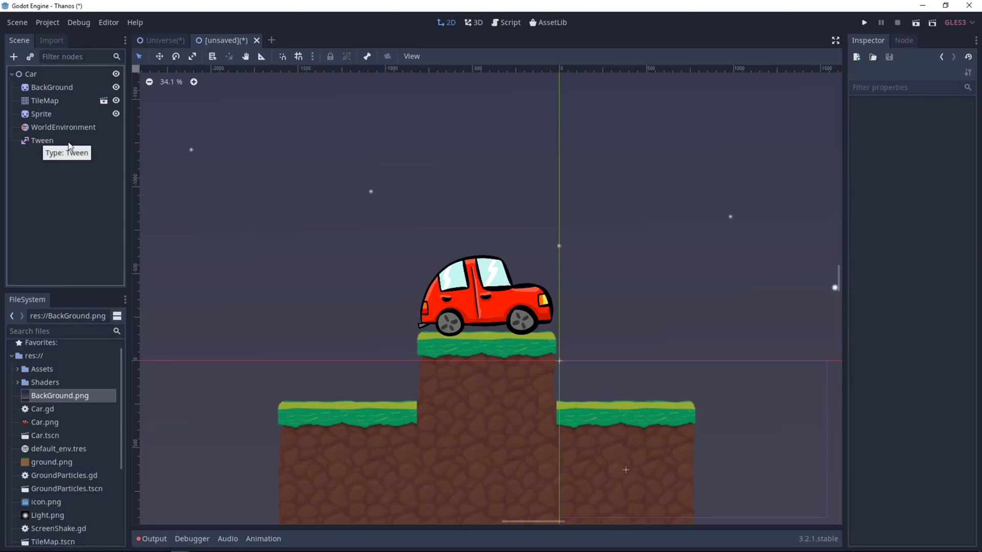
drag(48, 142, 50, 115)
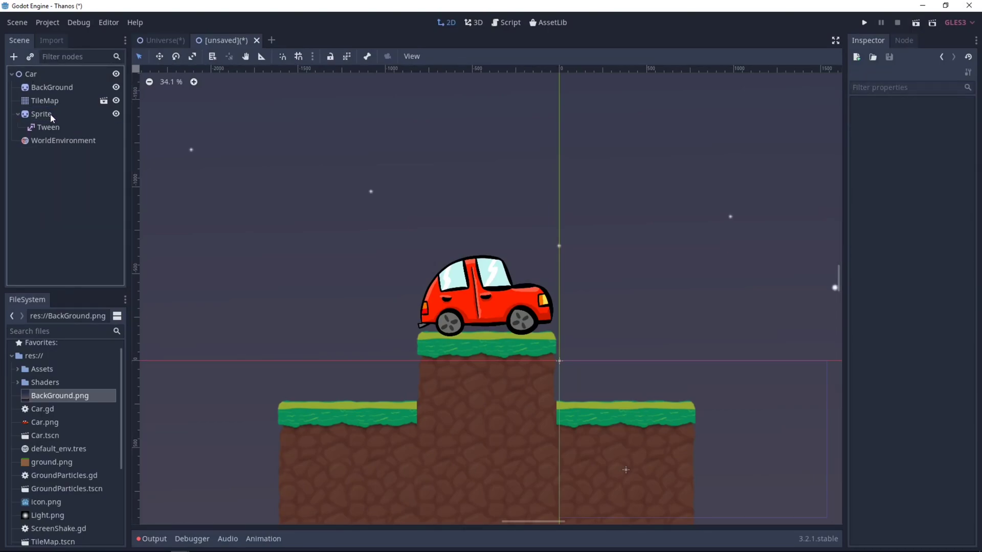
Step: Rename the Sprite node to CarSprite and begin attaching a script to it
double_click(43, 115)
text(CarSprit)
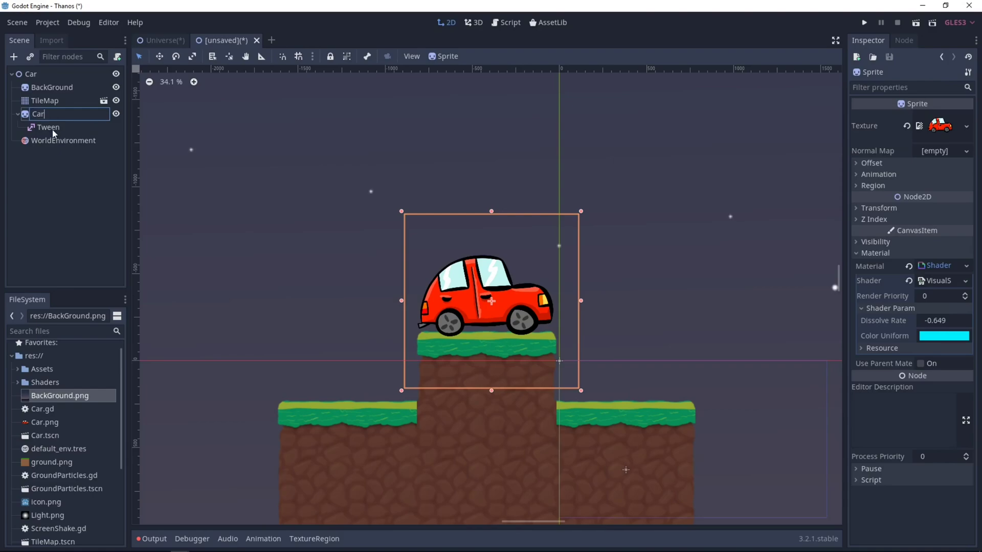
key(BackSpace)
key(BackSpace)
key(BackSpace)
key(BackSpace)
text(prite)
key(Return)
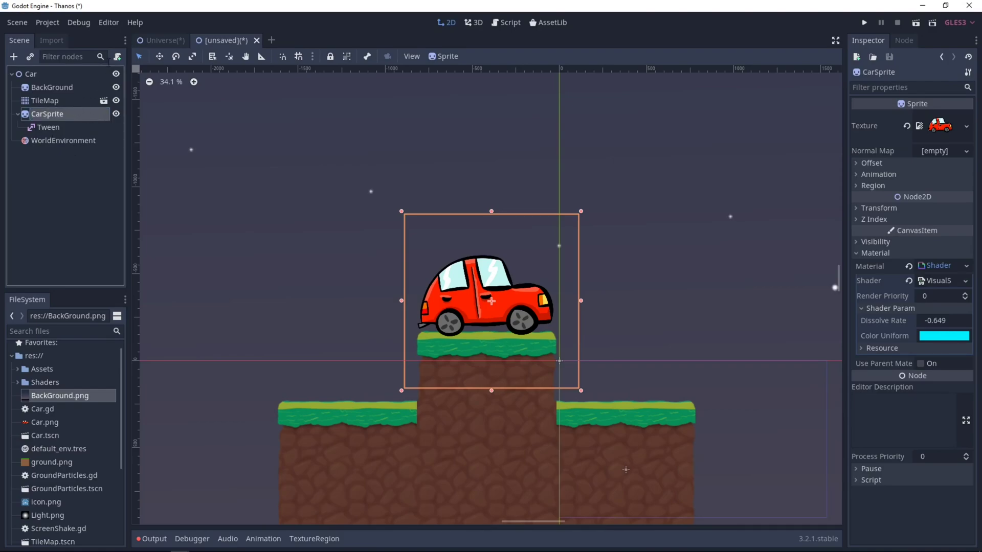
click(117, 57)
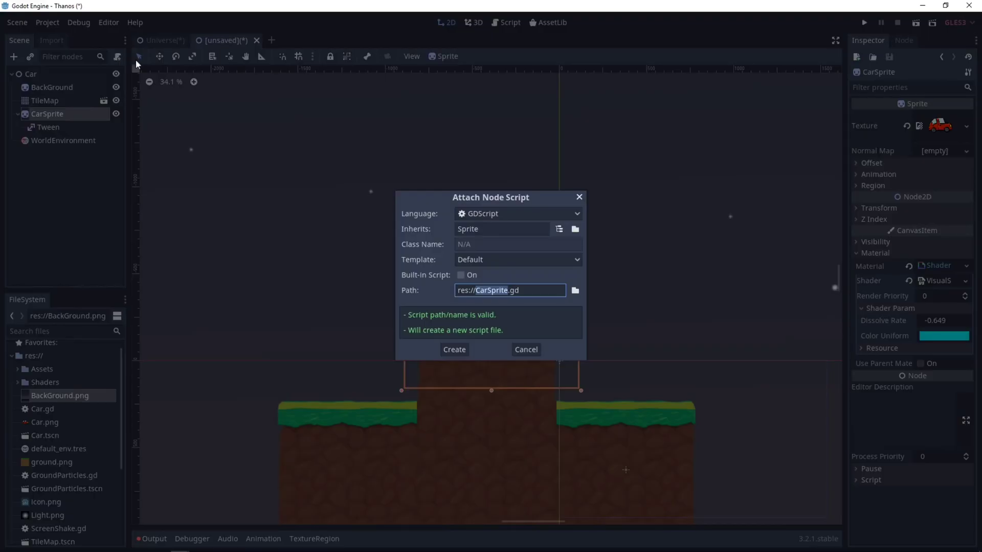
Step: Create the CarSprite.gd script and highlight its dissolveRate variable on line 4
click(454, 350)
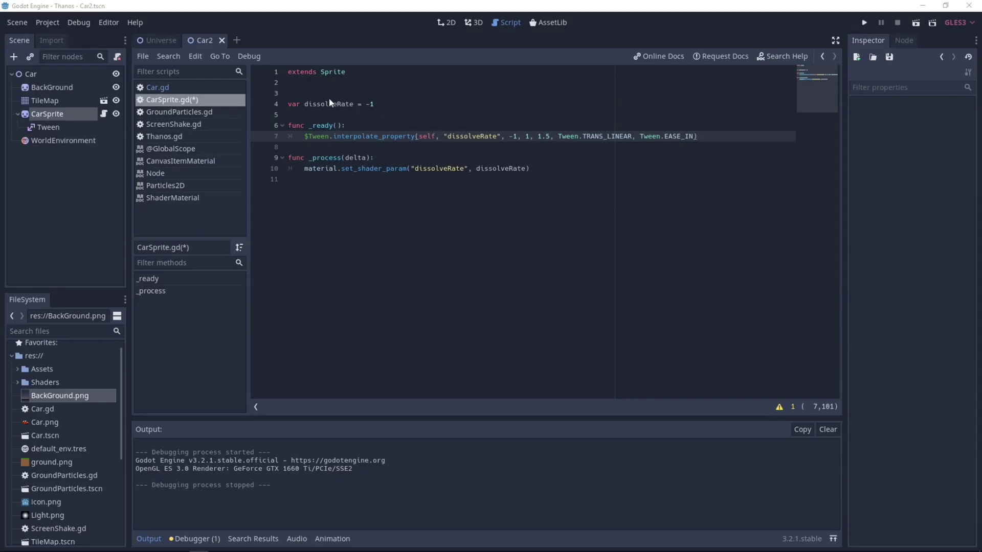
click(321, 104)
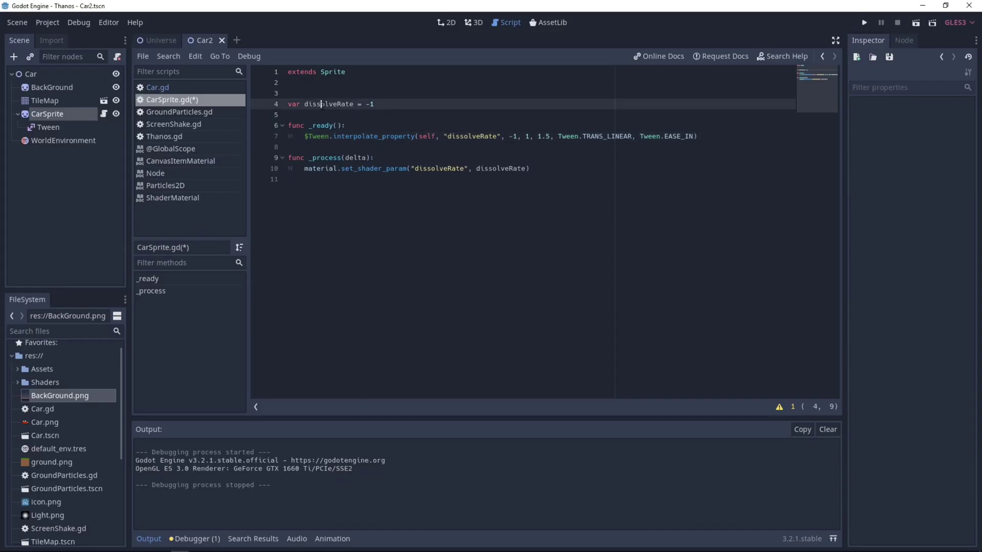
drag(305, 103, 374, 103)
Step: Highlight the Tween of dissolveRate from -1 to 1 over 1.5 s and the shader parameter
click(304, 136)
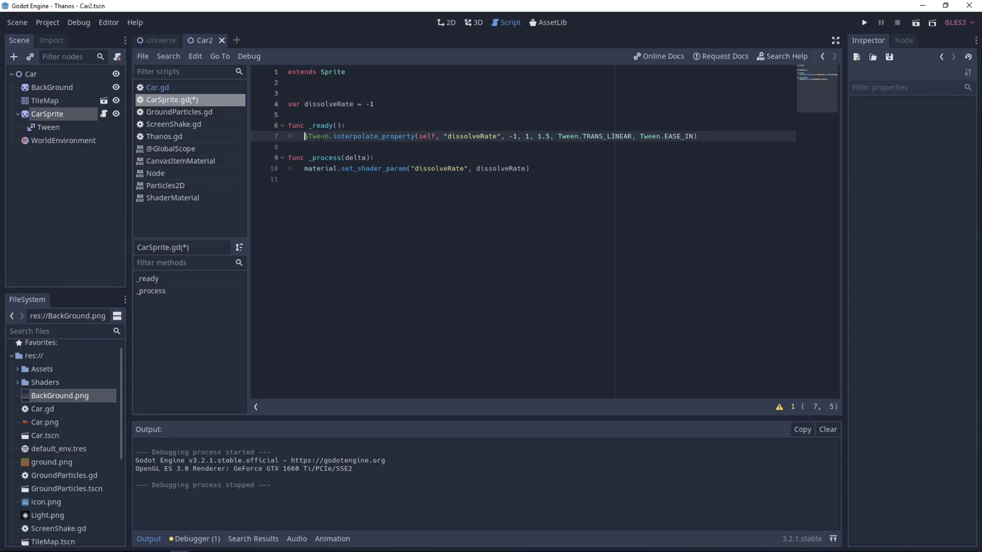
drag(448, 137, 497, 137)
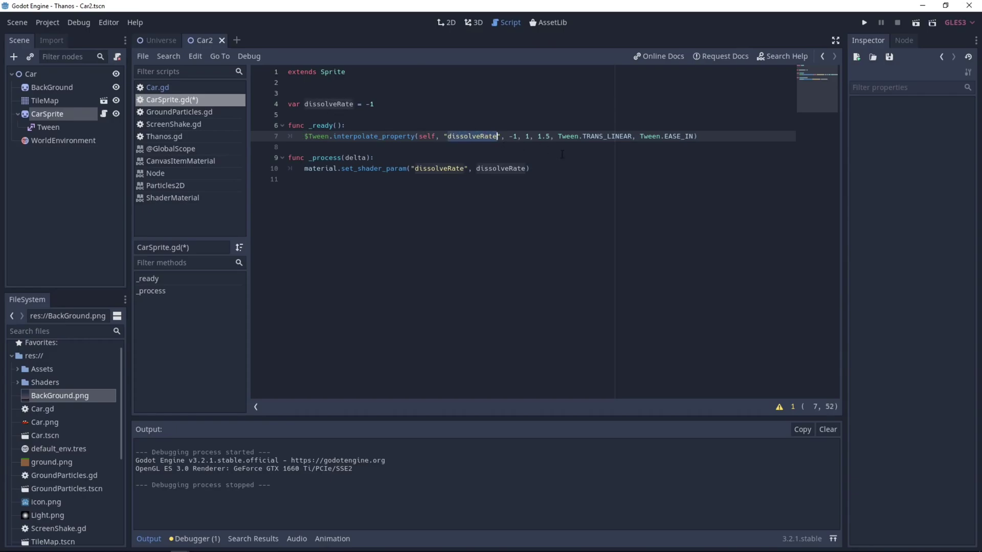
click(513, 136)
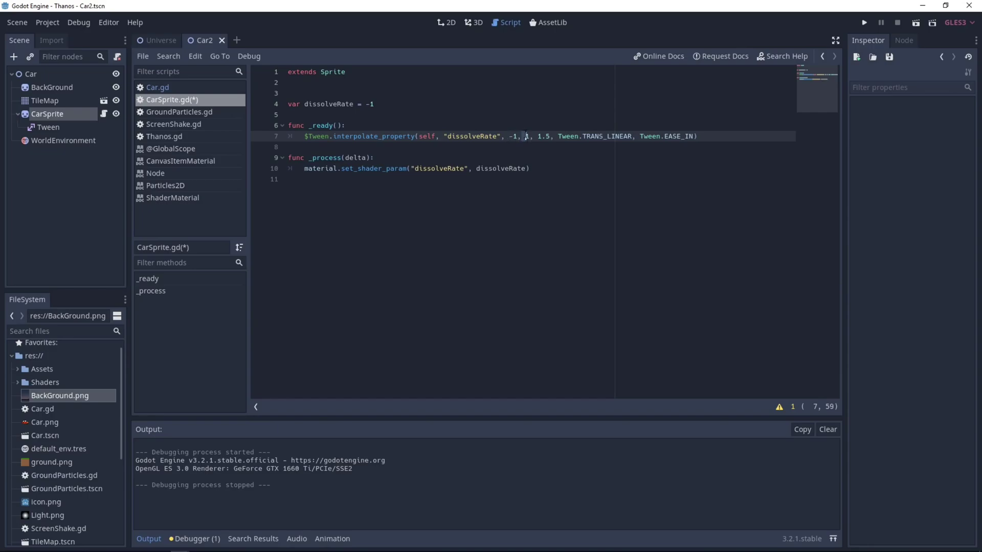
double_click(527, 137)
drag(537, 136, 695, 136)
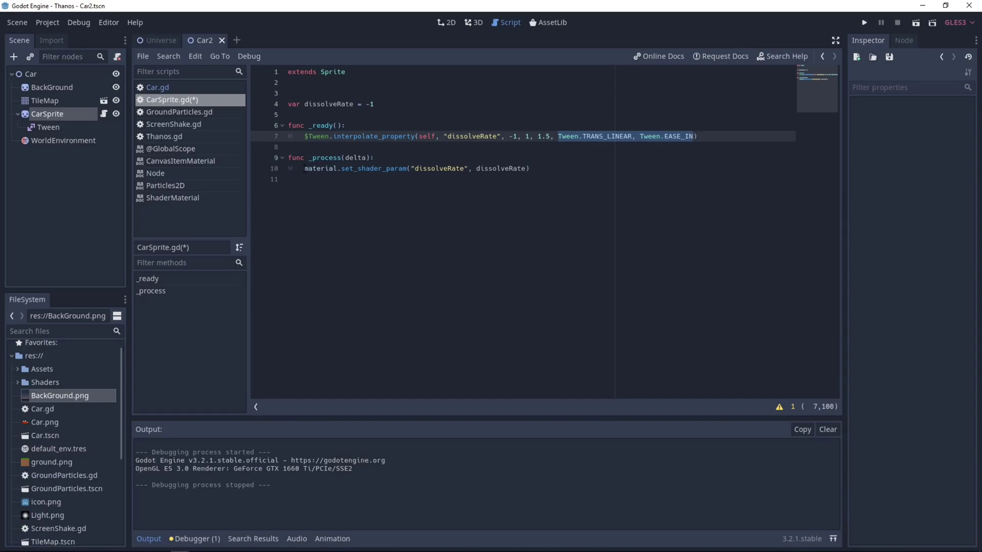
drag(414, 169, 464, 168)
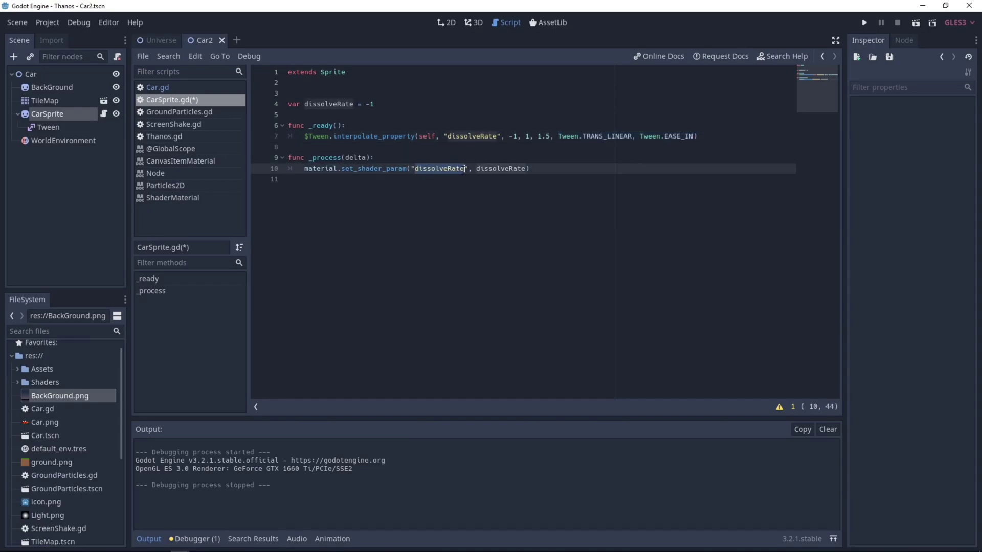
Step: Check CarSprite in the 2D view, then return to its script's dissolveRate variable
click(32, 116)
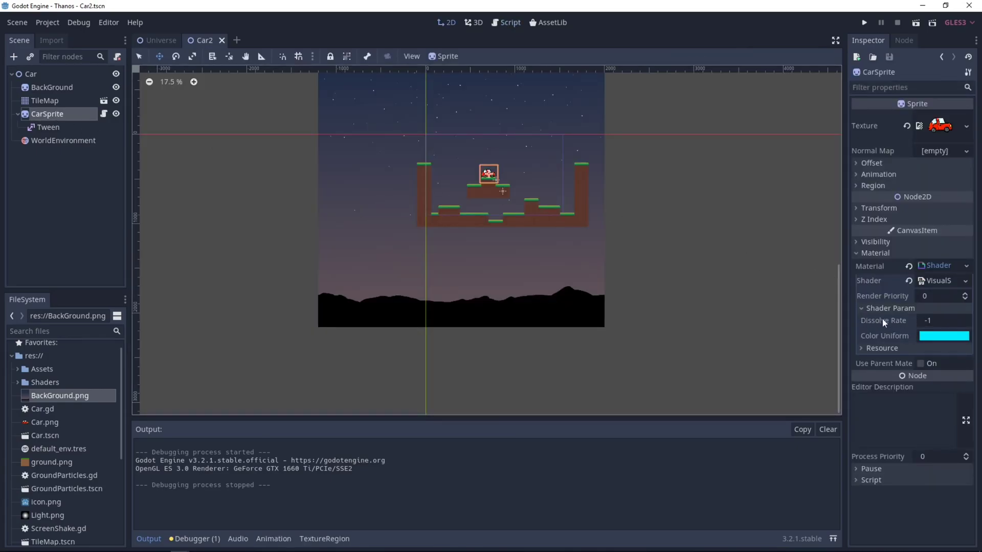
click(104, 114)
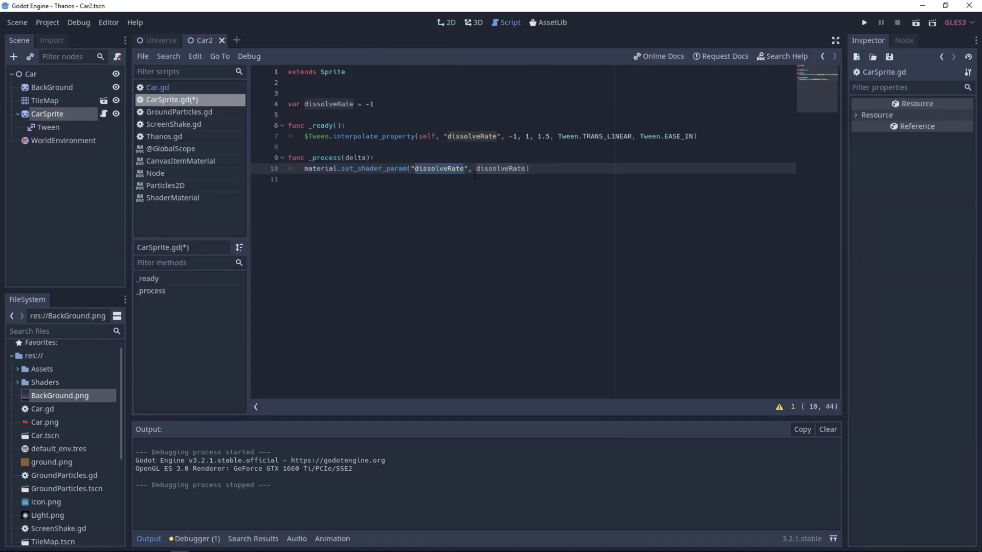
double_click(304, 105)
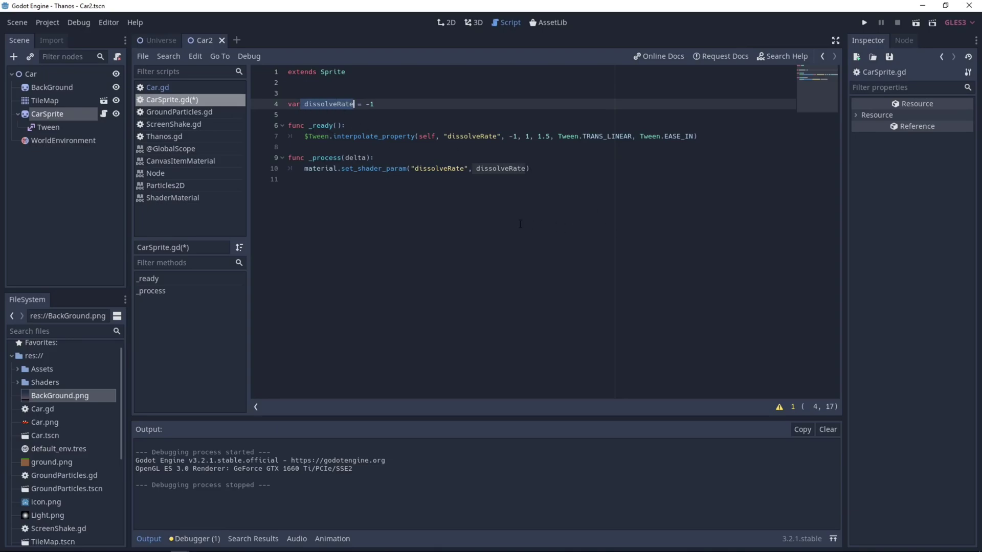
Step: Add a start_effect() function after _process that calls $Tween.start()
click(412, 185)
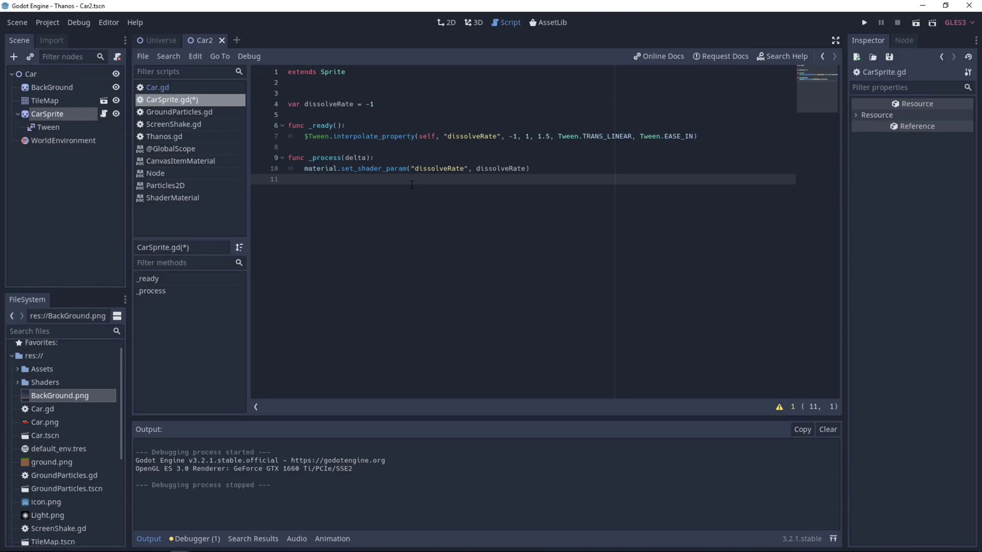
key(Return)
key(Return)
key(Up)
text(func)
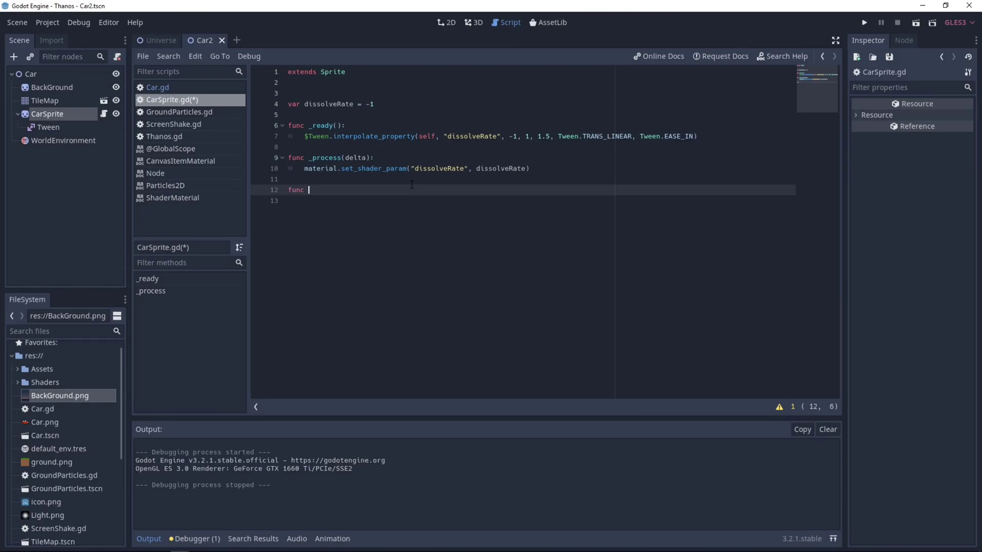
text( start_effect():)
key(Return)
text($Twe)
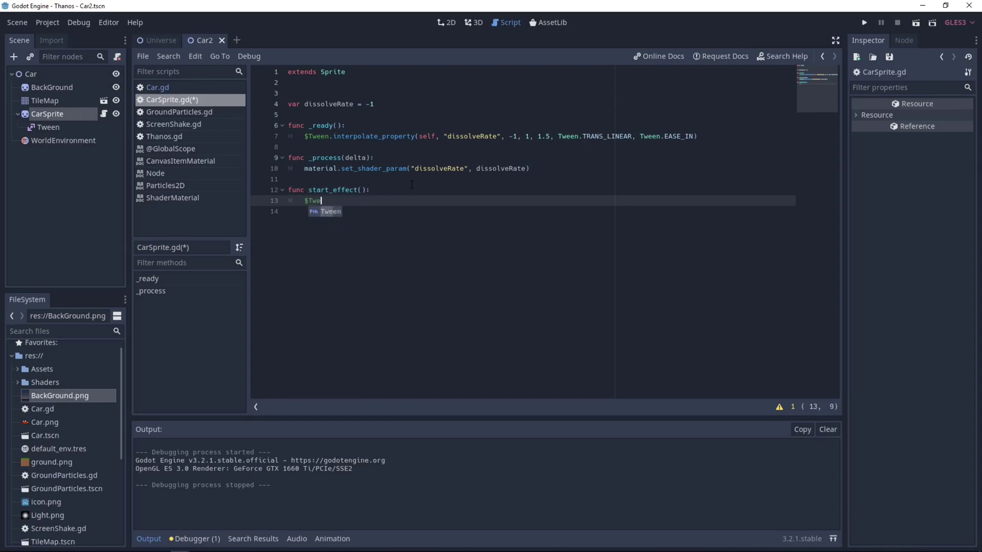
key(Return)
text(.start())
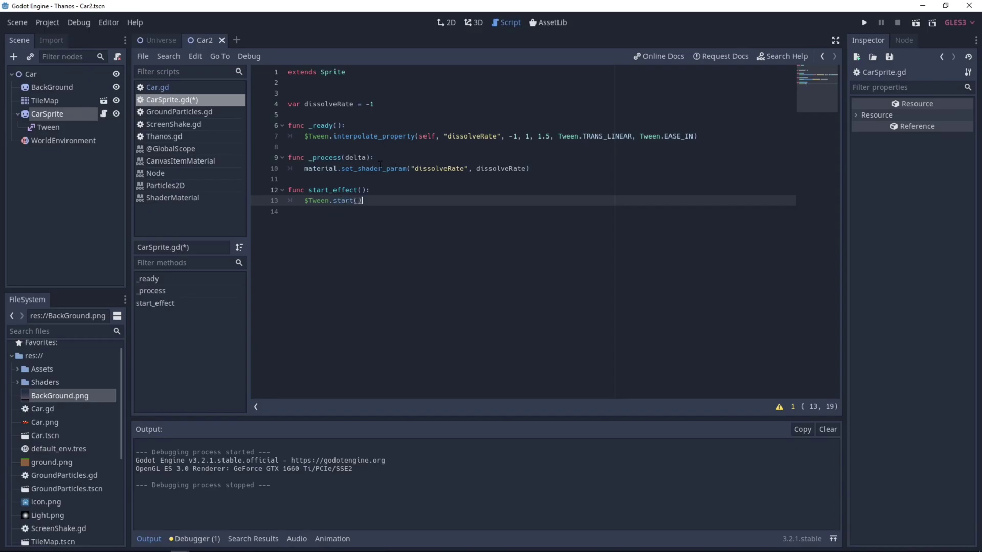
Step: Call start_effect() at the end of _ready after the tween setup
click(746, 134)
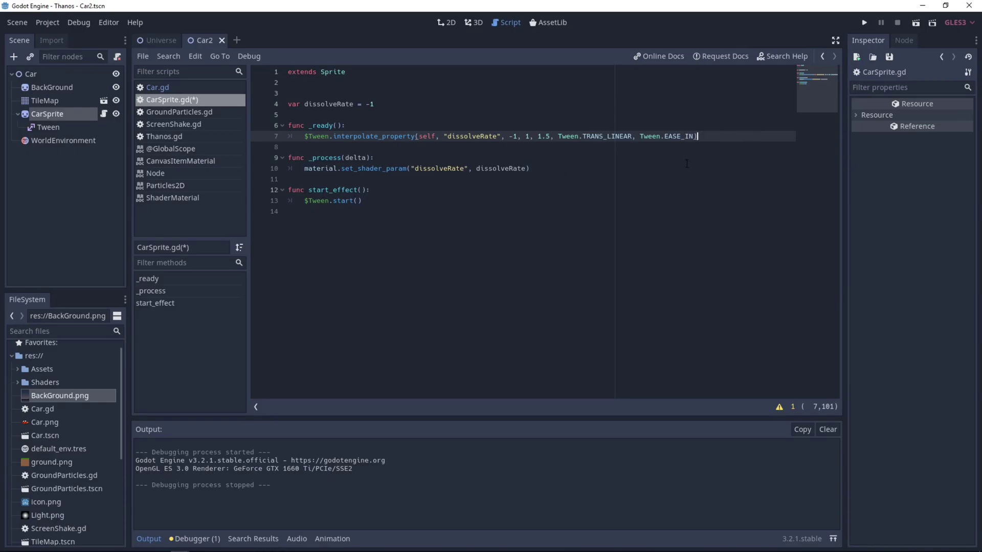
key(Return)
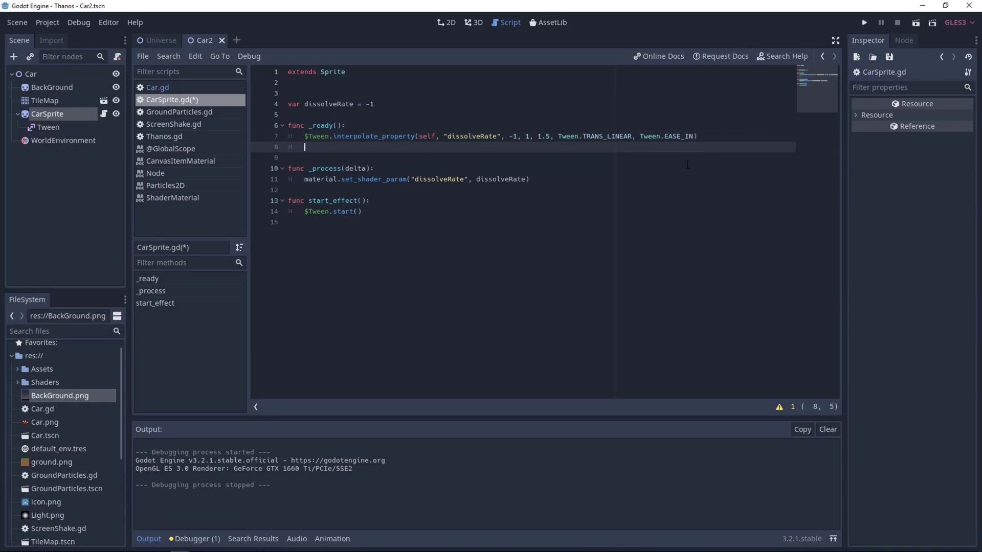
text(start_effect())
Step: Play the scene to test the dissolve effect in the Thanos game window
click(920, 23)
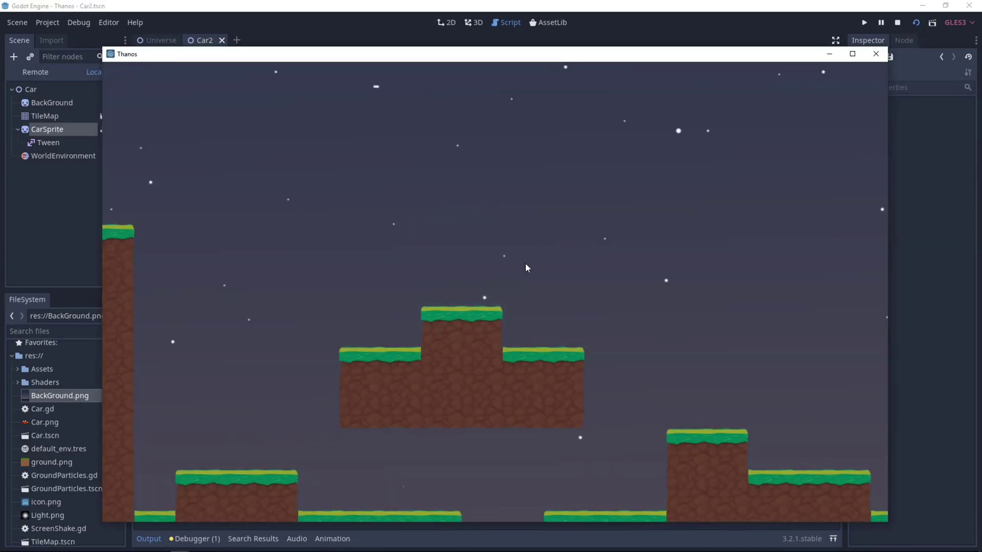